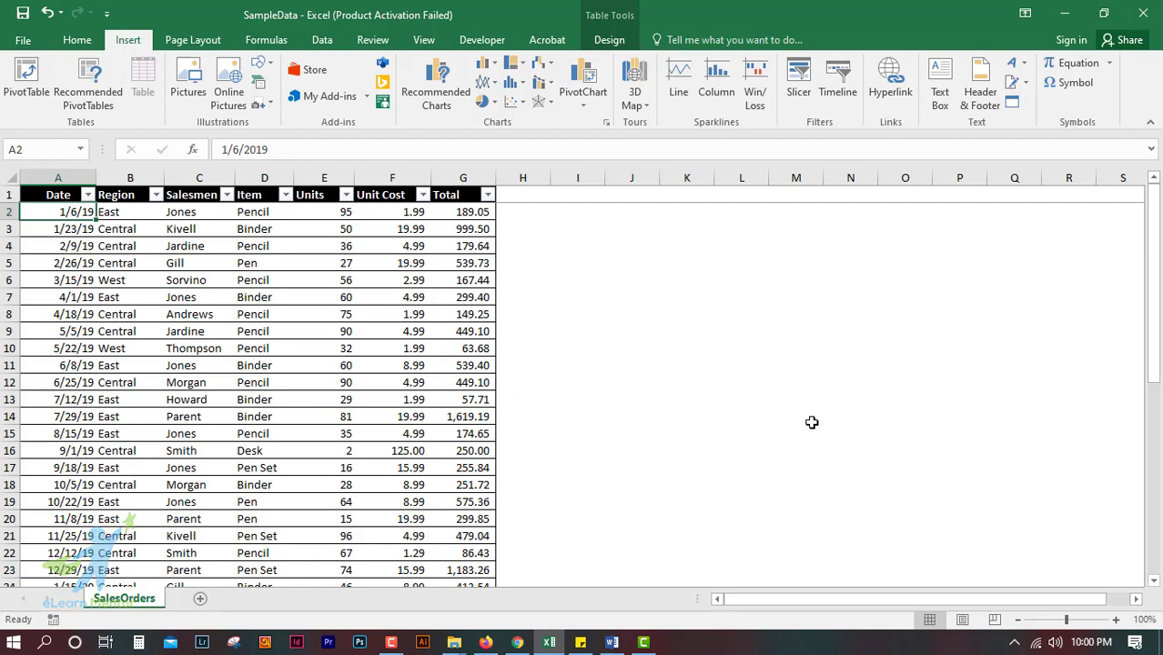
Review the sales orders table, examining the entries in the Date and Region columns down the sheet
{"action": "left_click", "coordinate": [190, 416]}
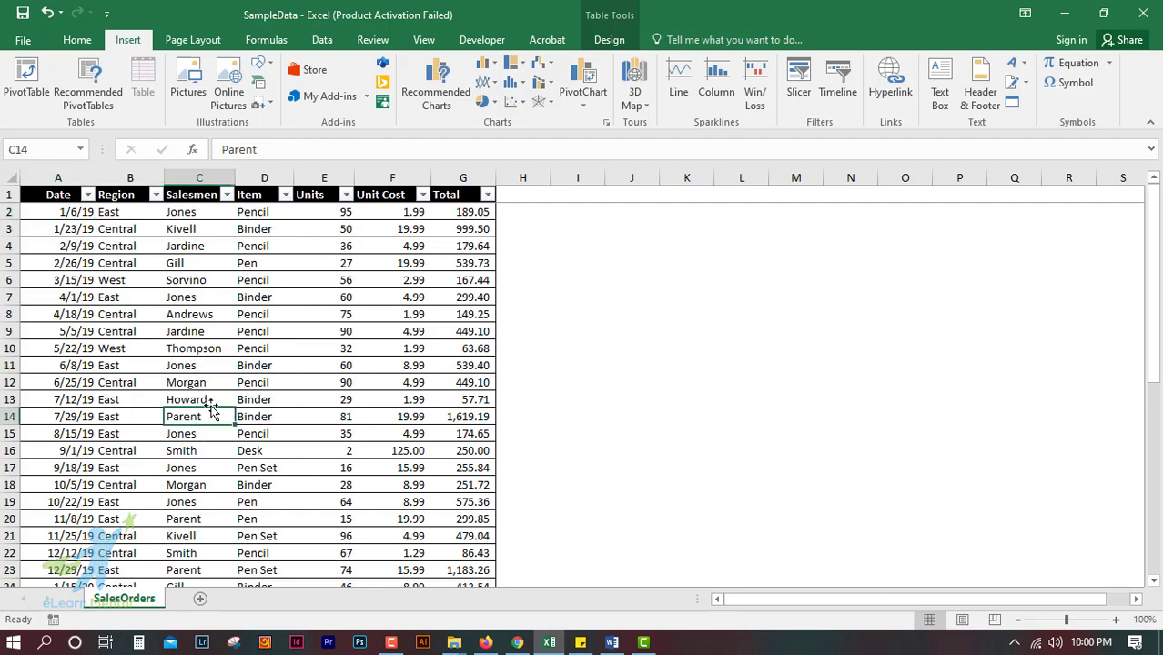
{"action": "scroll", "coordinate": [211, 410], "scroll_direction": "down", "scroll_amount": 5}
{"action": "scroll", "coordinate": [211, 409], "scroll_direction": "up", "scroll_amount": 5}
{"action": "left_click", "coordinate": [44, 212]}
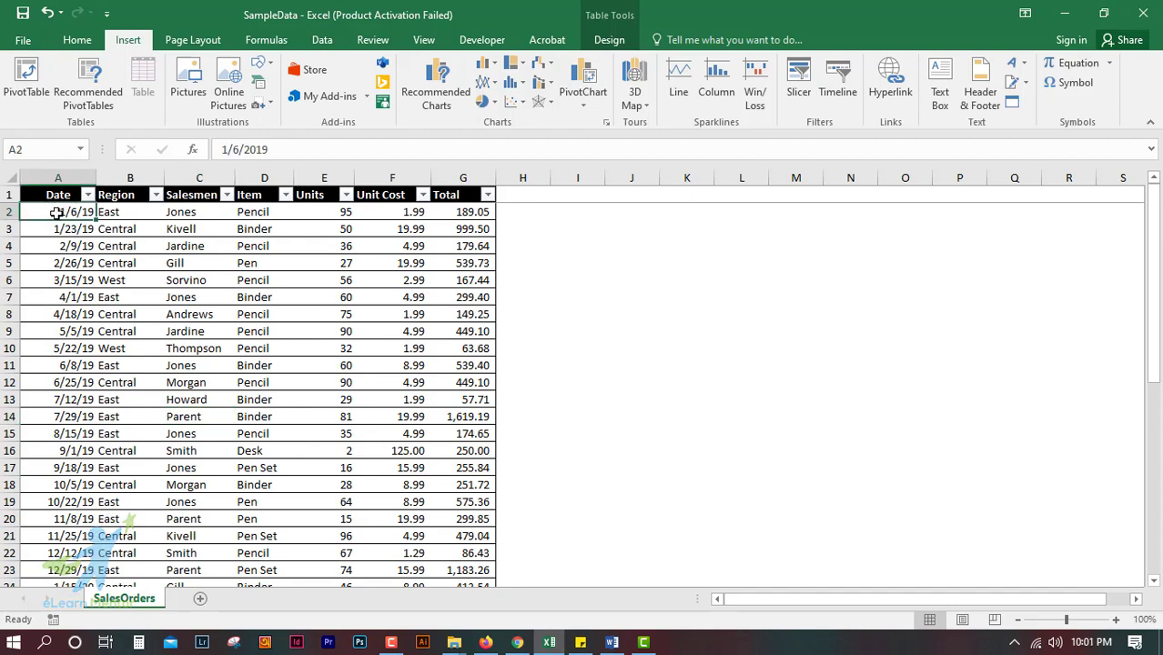
{"action": "left_click", "coordinate": [65, 297]}
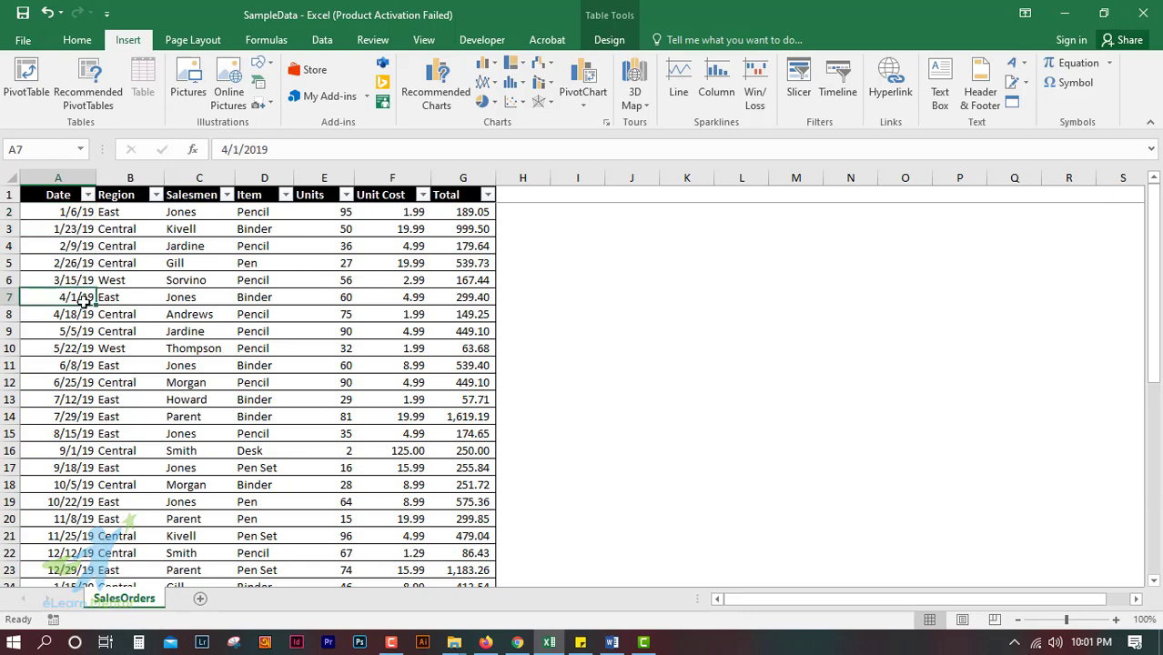
{"action": "left_click", "coordinate": [123, 212]}
{"action": "left_click", "coordinate": [125, 264]}
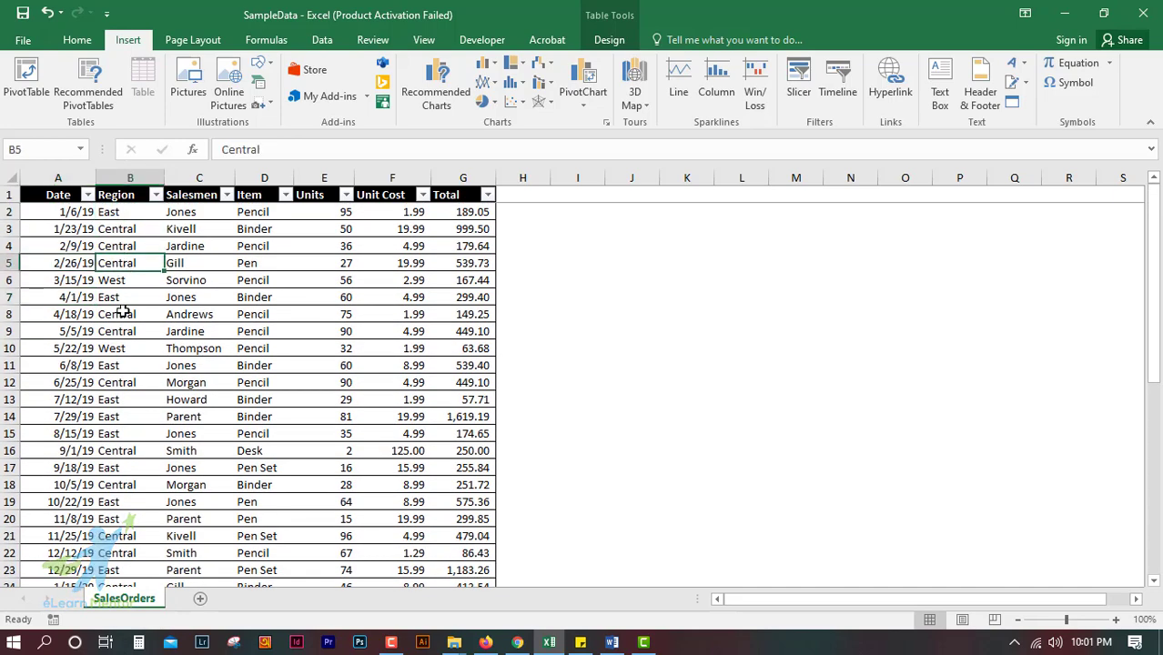
{"action": "scroll", "coordinate": [125, 302], "scroll_direction": "down", "scroll_amount": 4}
{"action": "scroll", "coordinate": [124, 304], "scroll_direction": "up", "scroll_amount": 4}
Examine the Salesmen, Item, Units, Unit Cost and Total columns of the sales orders table
{"action": "left_click", "coordinate": [189, 216]}
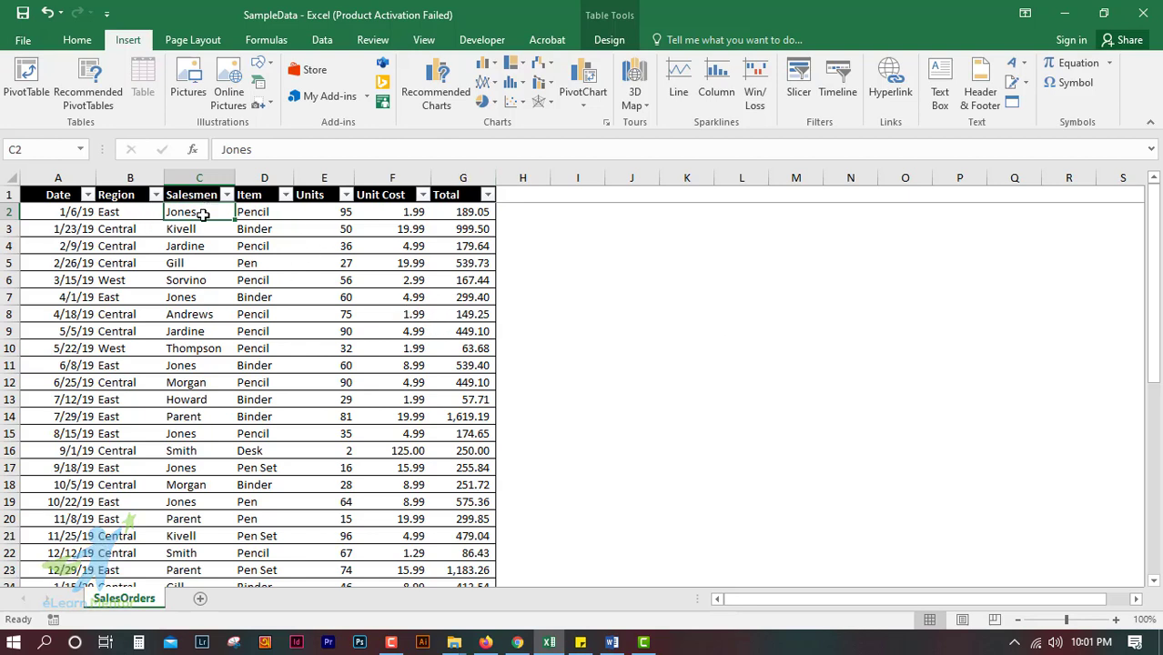
{"action": "left_click", "coordinate": [204, 263]}
{"action": "scroll", "coordinate": [246, 300], "scroll_direction": "down", "scroll_amount": 2}
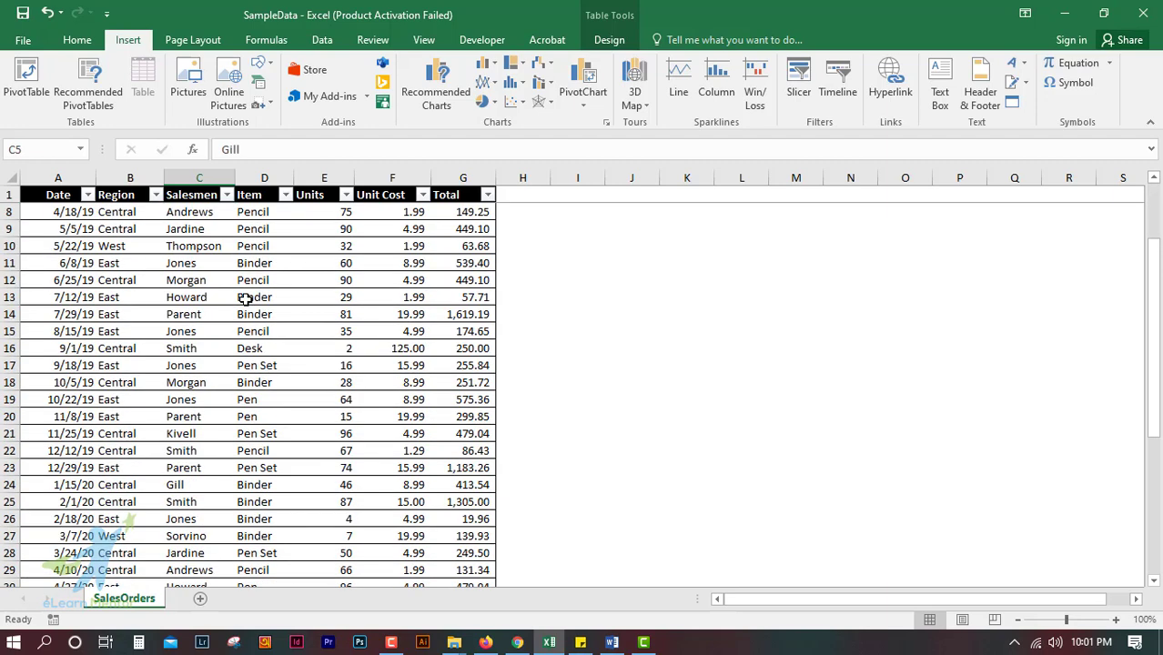
{"action": "scroll", "coordinate": [207, 270], "scroll_direction": "up", "scroll_amount": 2}
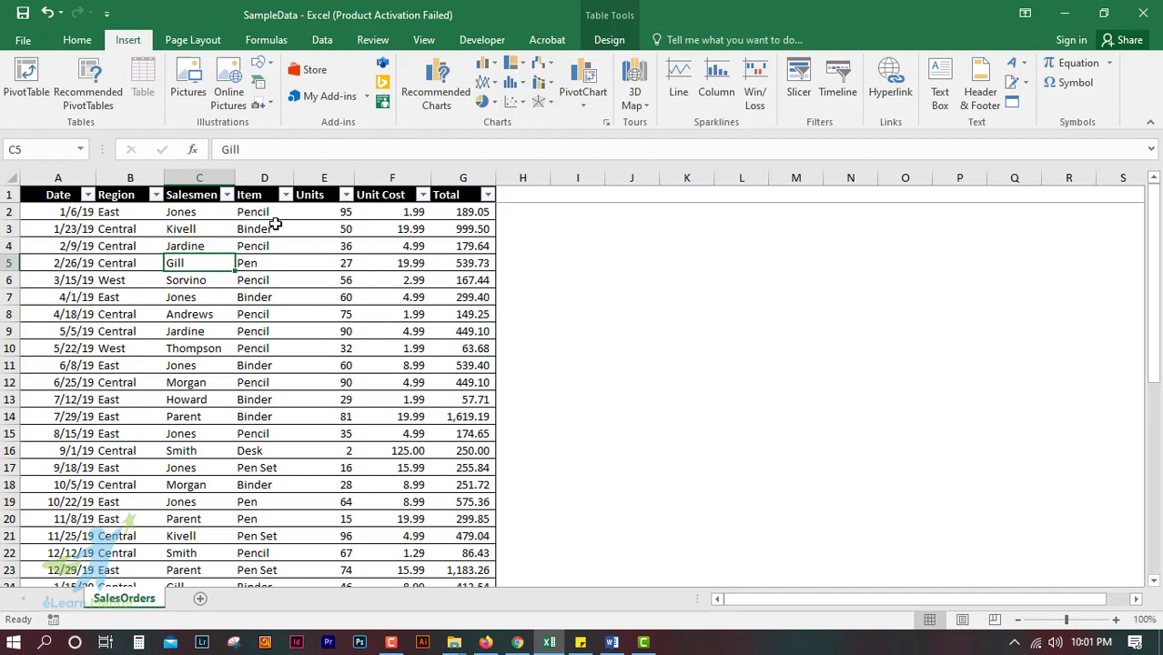
{"action": "left_click", "coordinate": [275, 224]}
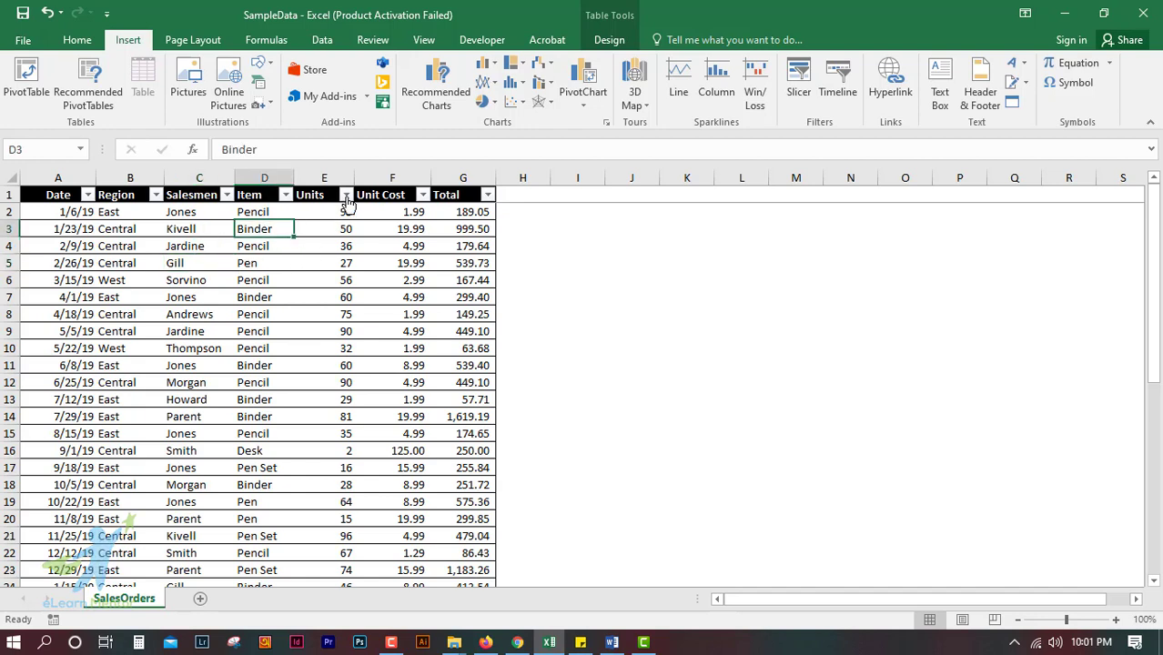
{"action": "left_click", "coordinate": [326, 212]}
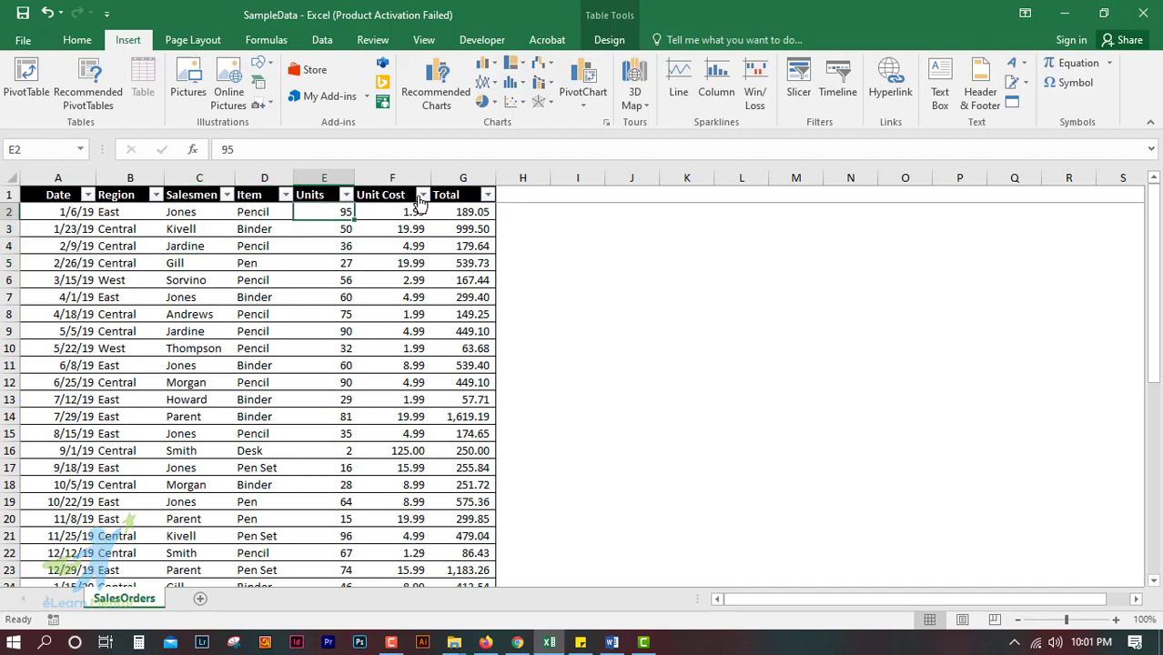
{"action": "left_click", "coordinate": [401, 229]}
{"action": "left_click", "coordinate": [462, 214]}
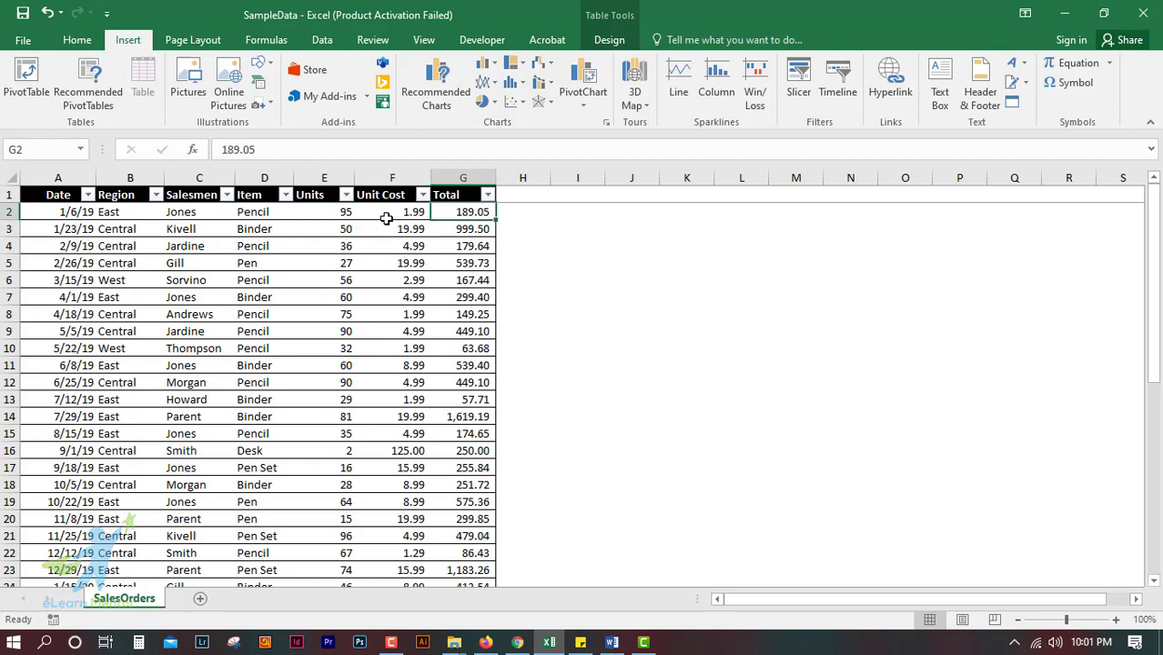
{"action": "left_click", "coordinate": [338, 215]}
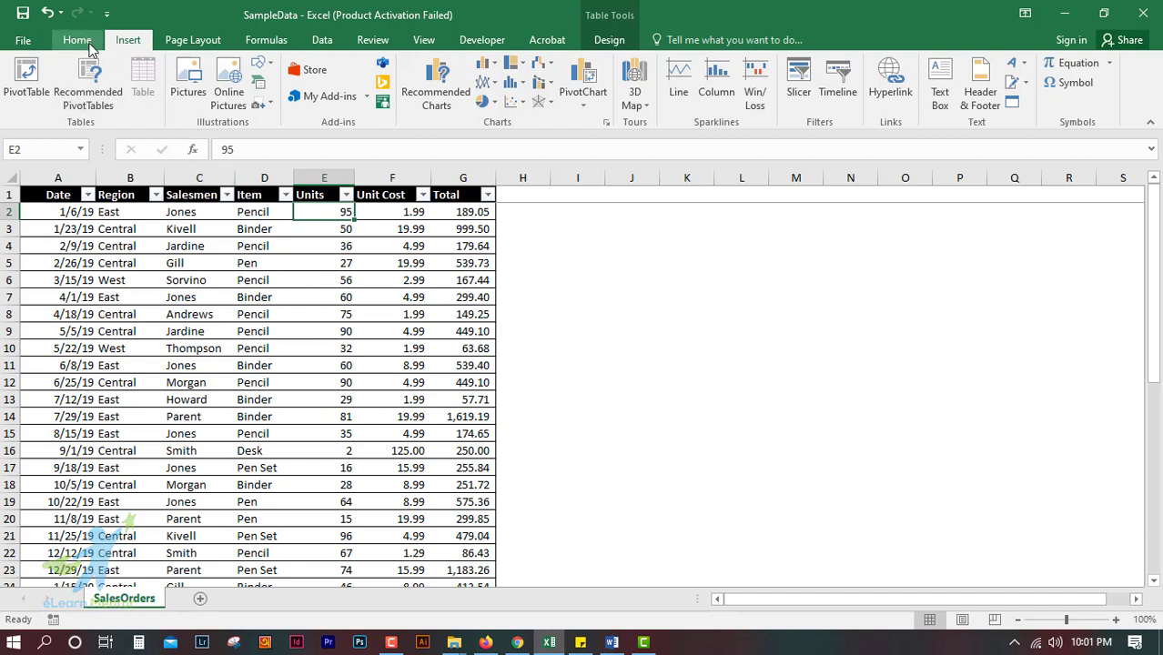
Create a PivotTable on a new worksheet from the whole sales orders table, A1 to G44
{"action": "left_click", "coordinate": [89, 43]}
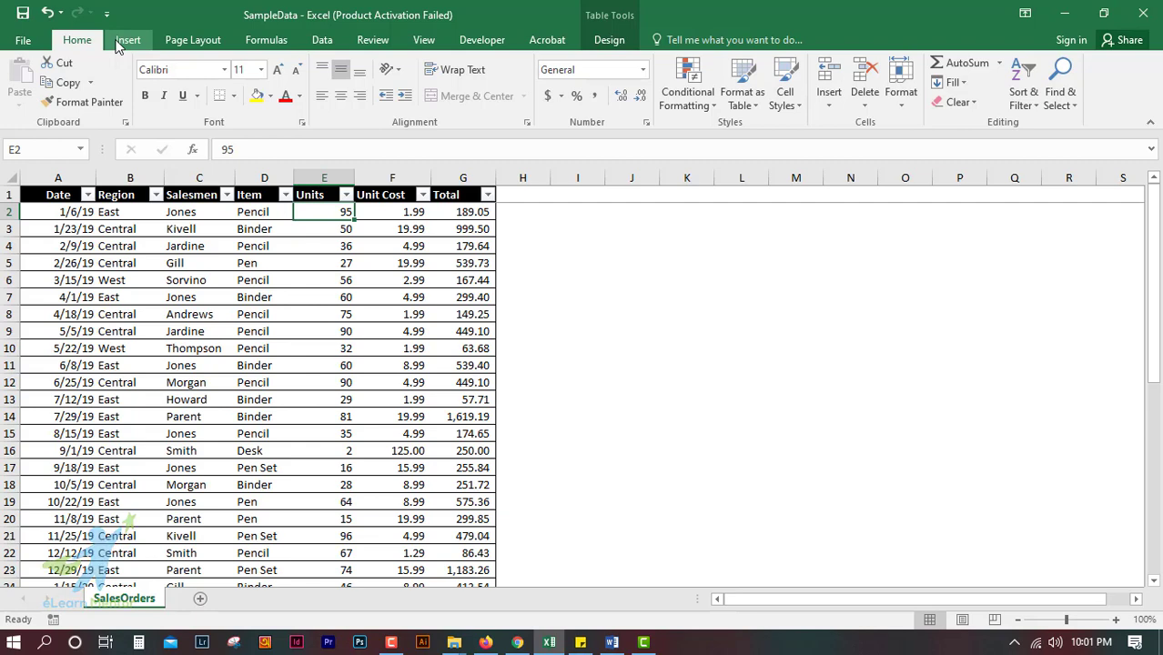
{"action": "left_click", "coordinate": [118, 42]}
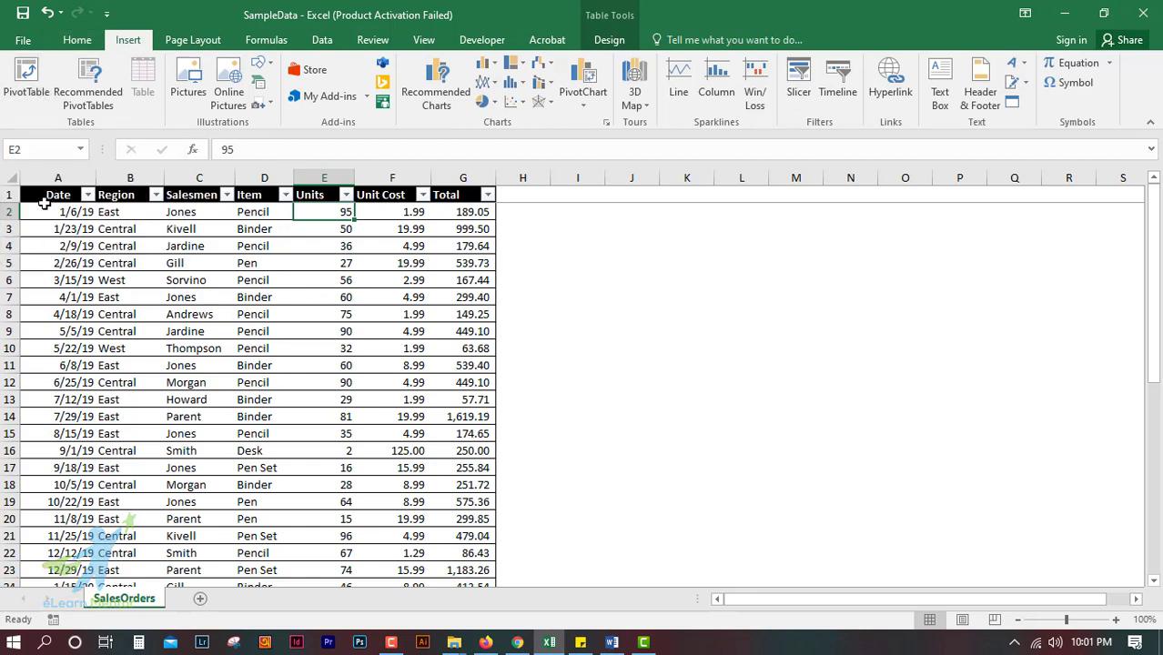
{"action": "left_click", "coordinate": [44, 201]}
{"action": "scroll", "coordinate": [333, 390], "scroll_direction": "down", "scroll_amount": 10}
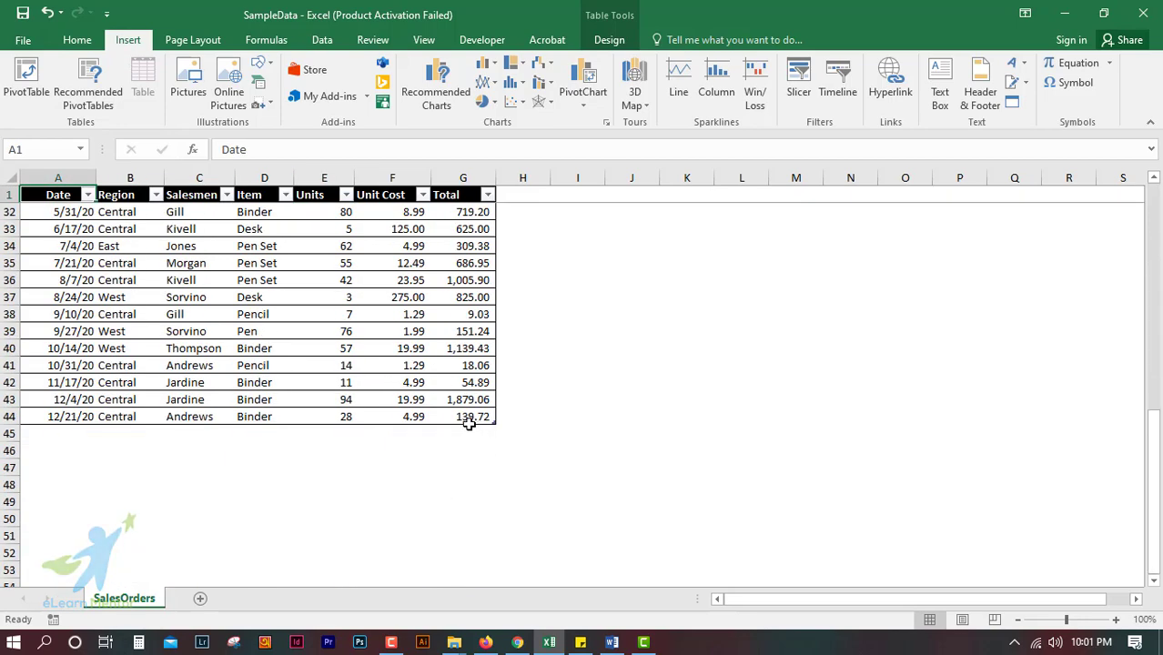
{"action": "left_click", "coordinate": [469, 416], "text": "shift"}
{"action": "scroll", "coordinate": [478, 448], "scroll_direction": "up", "scroll_amount": 10}
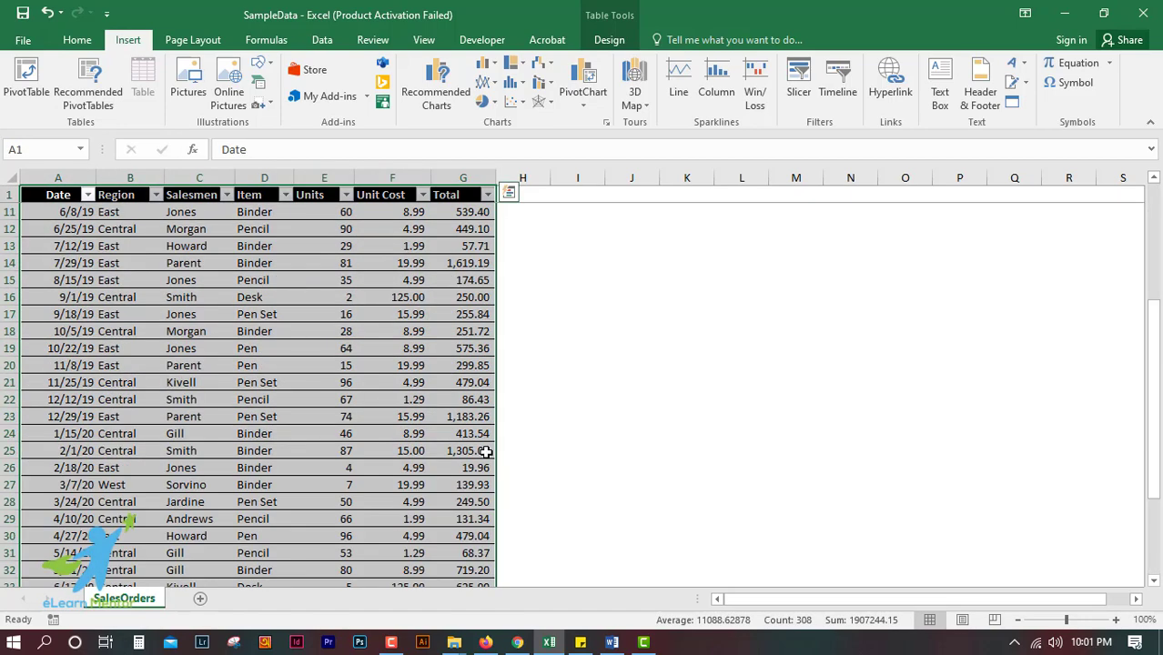
{"action": "left_click", "coordinate": [6, 80]}
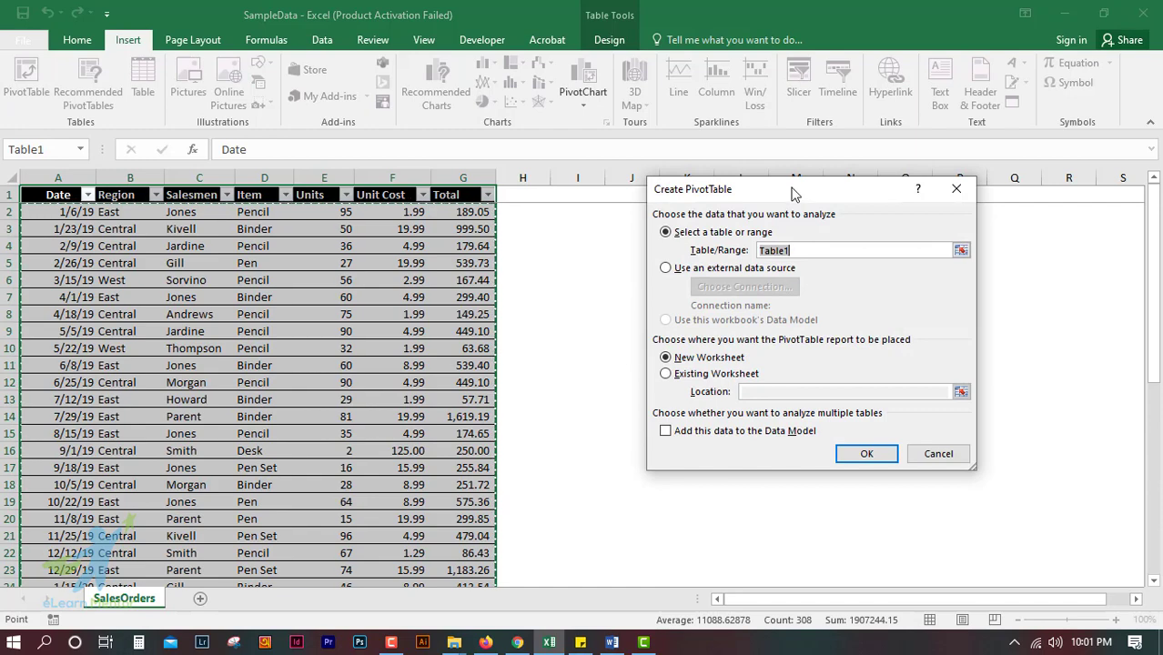
{"action": "left_click_drag", "start_coordinate": [793, 194], "coordinate": [774, 91]}
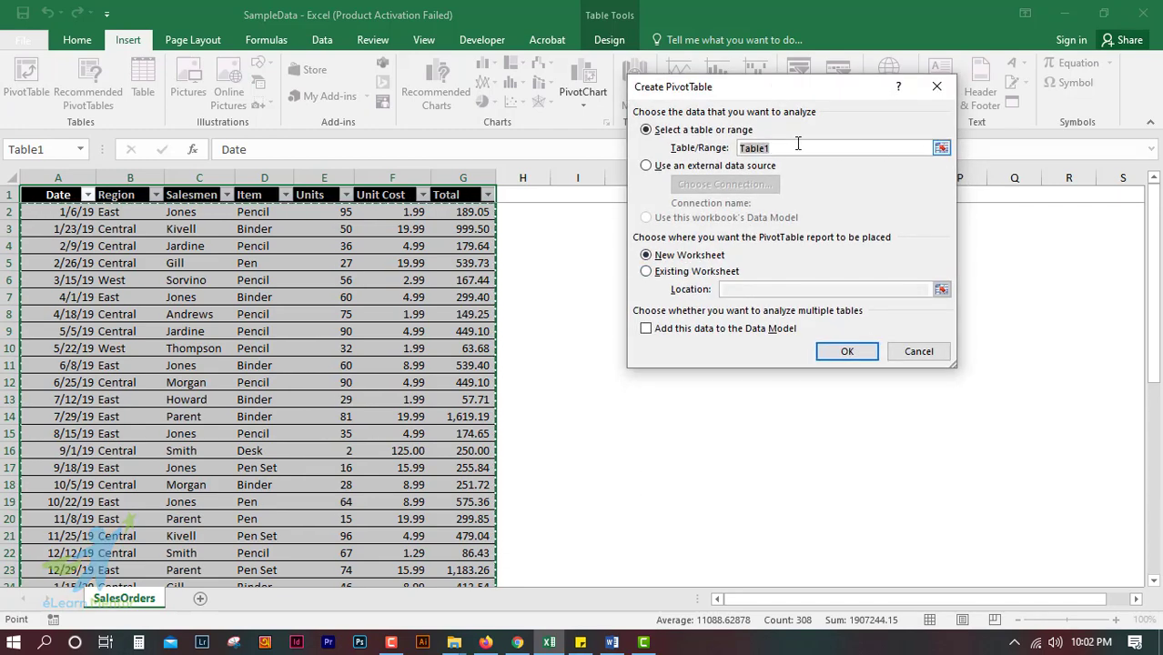
{"action": "scroll", "coordinate": [350, 323], "scroll_direction": "down", "scroll_amount": 8}
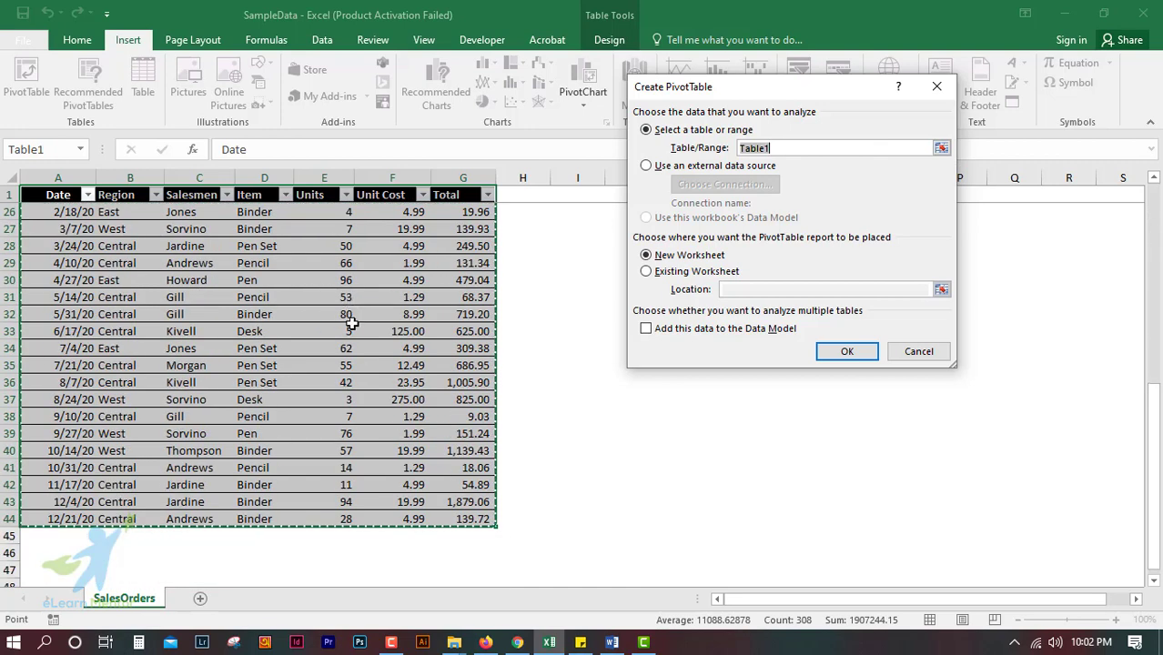
{"action": "scroll", "coordinate": [260, 401], "scroll_direction": "down", "scroll_amount": 5}
{"action": "scroll", "coordinate": [436, 401], "scroll_direction": "up", "scroll_amount": 4}
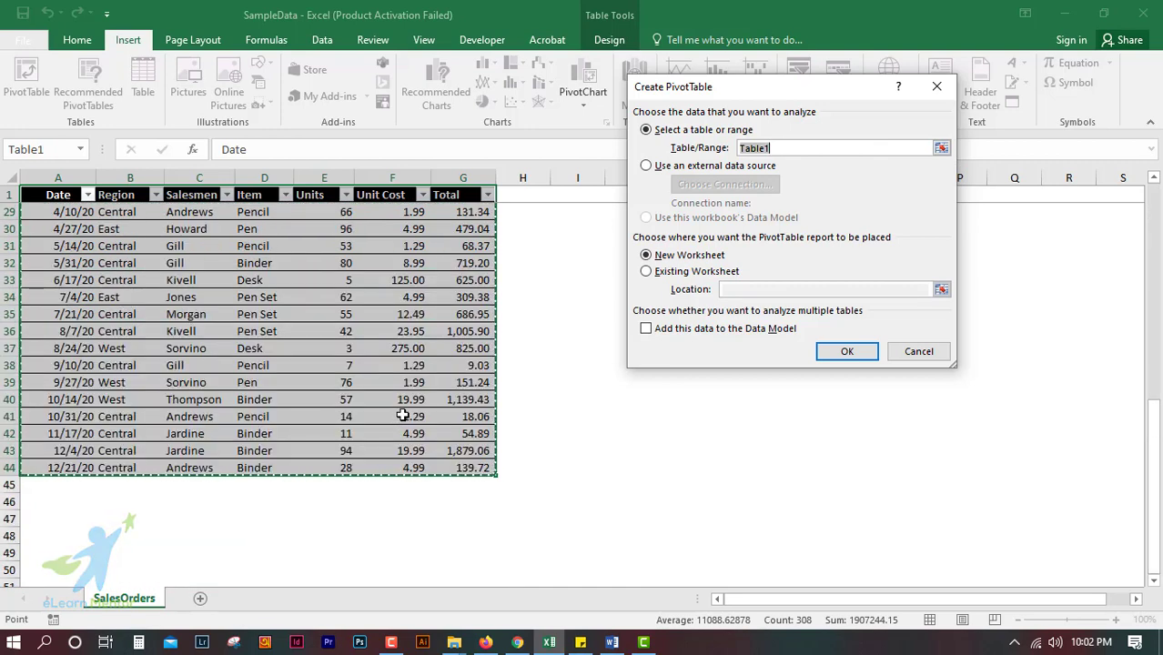
{"action": "scroll", "coordinate": [402, 416], "scroll_direction": "down", "scroll_amount": 4}
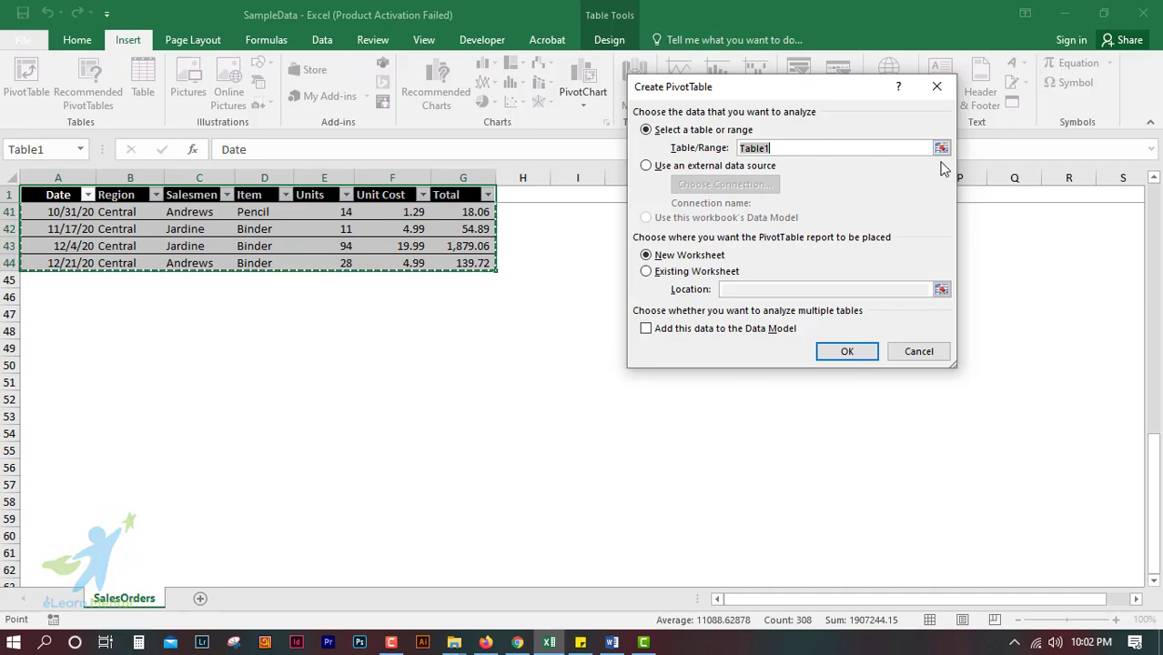
{"action": "scroll", "coordinate": [245, 280], "scroll_direction": "up", "scroll_amount": 13}
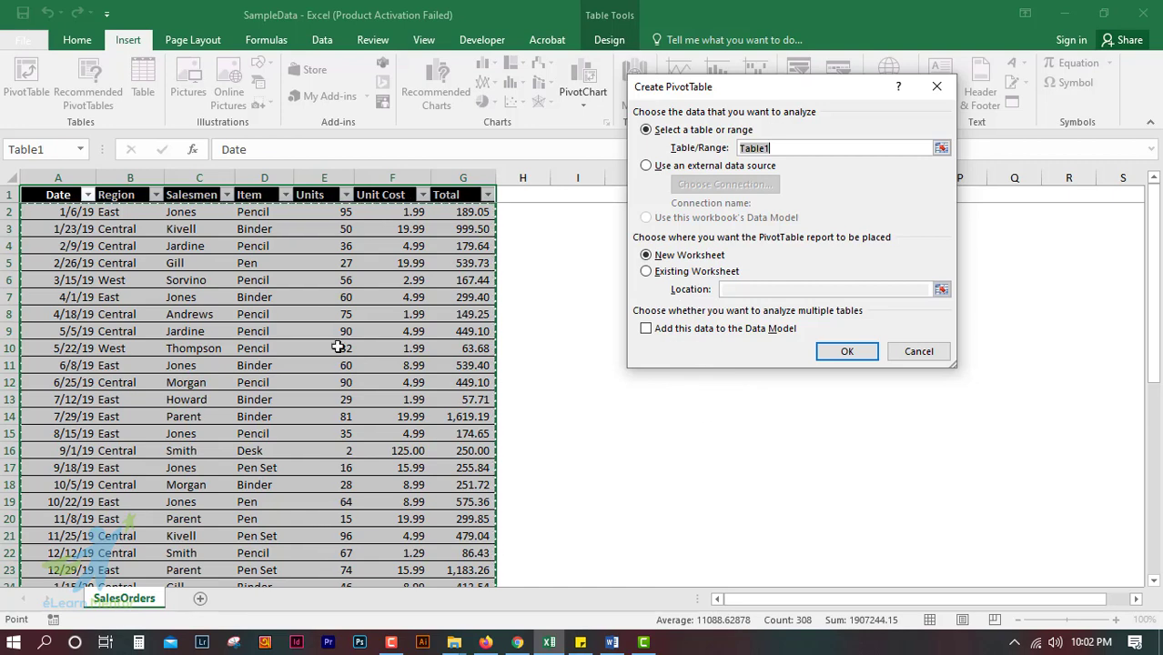
{"action": "left_click", "coordinate": [845, 351]}
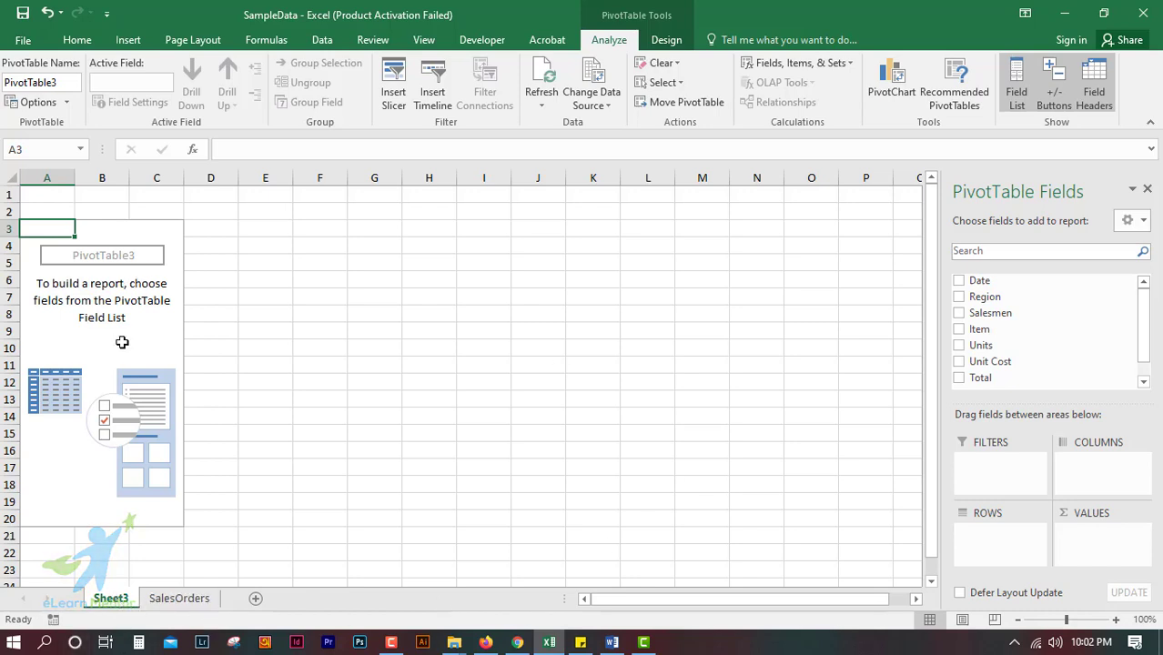
Rename the new worksheet as Pivot Table
{"action": "right_click", "coordinate": [118, 604]}
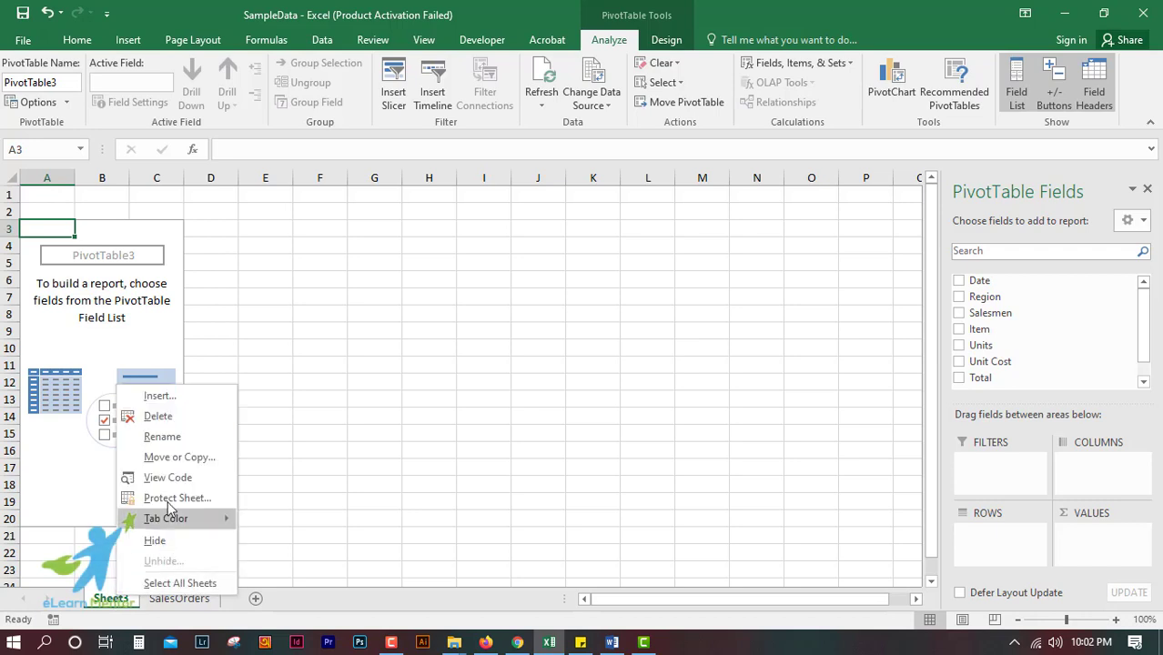
{"action": "left_click", "coordinate": [174, 437]}
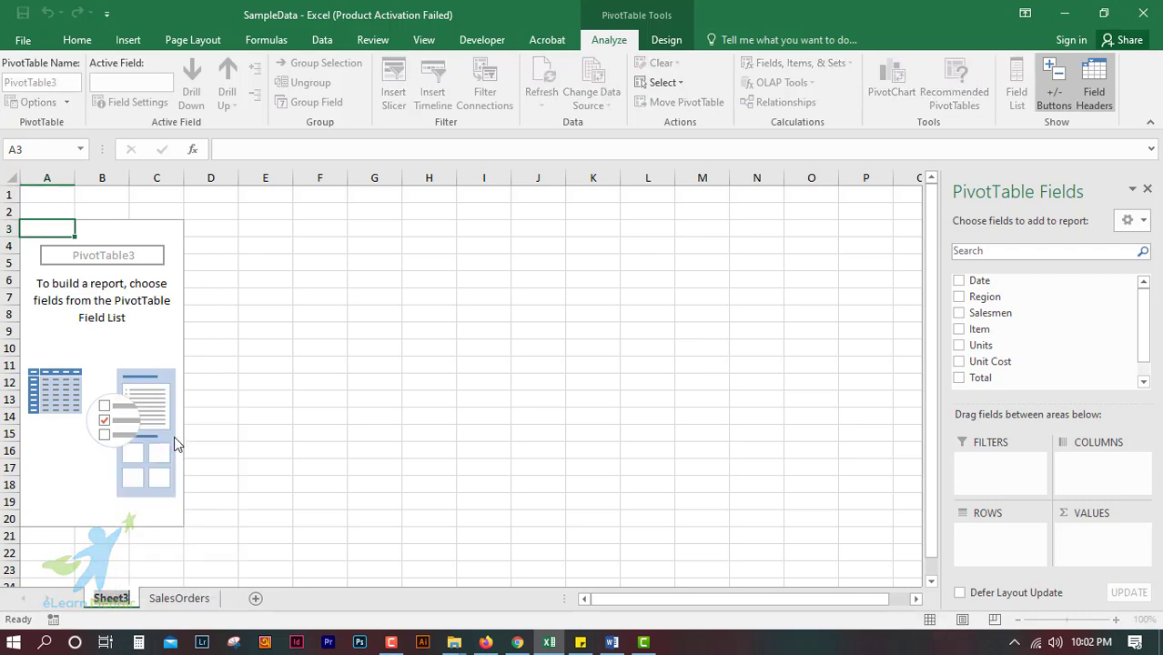
{"action": "type", "text": "Pivot"}
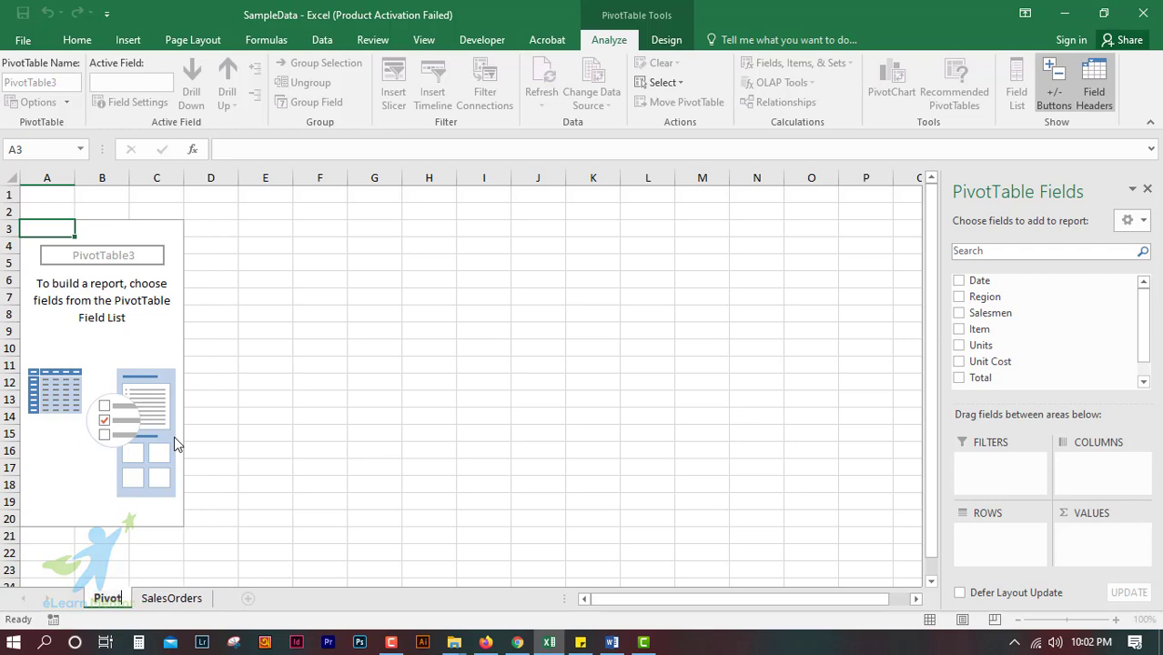
{"action": "type", "text": " Ta"}
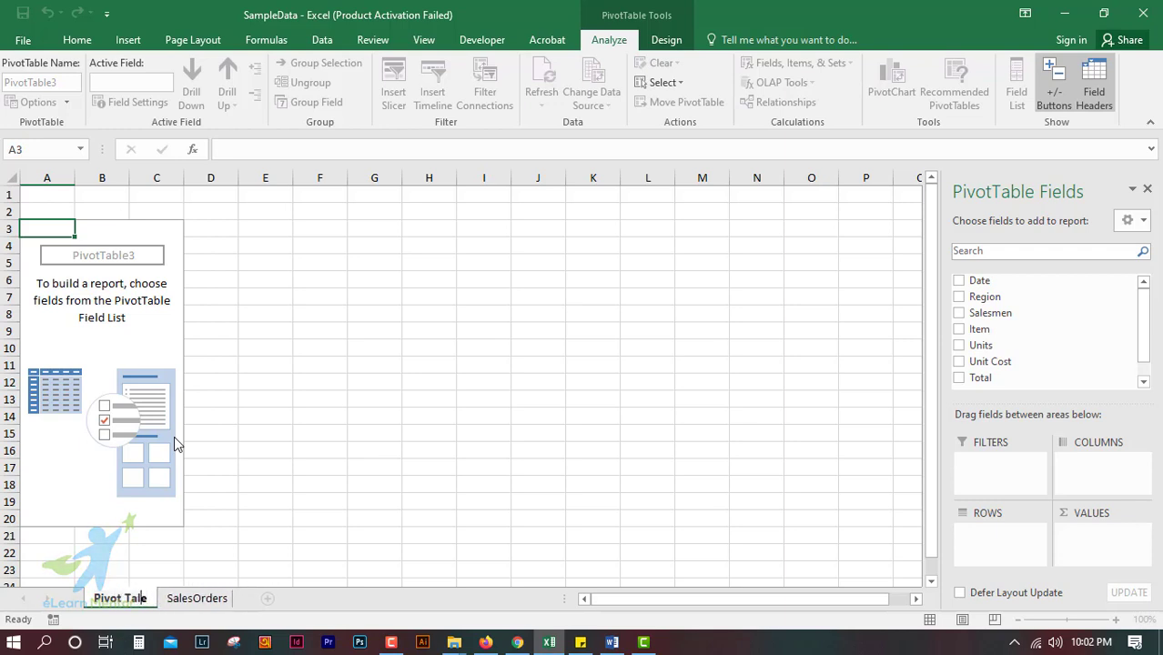
{"action": "type", "text": "ble"}
{"action": "key", "text": "Return"}
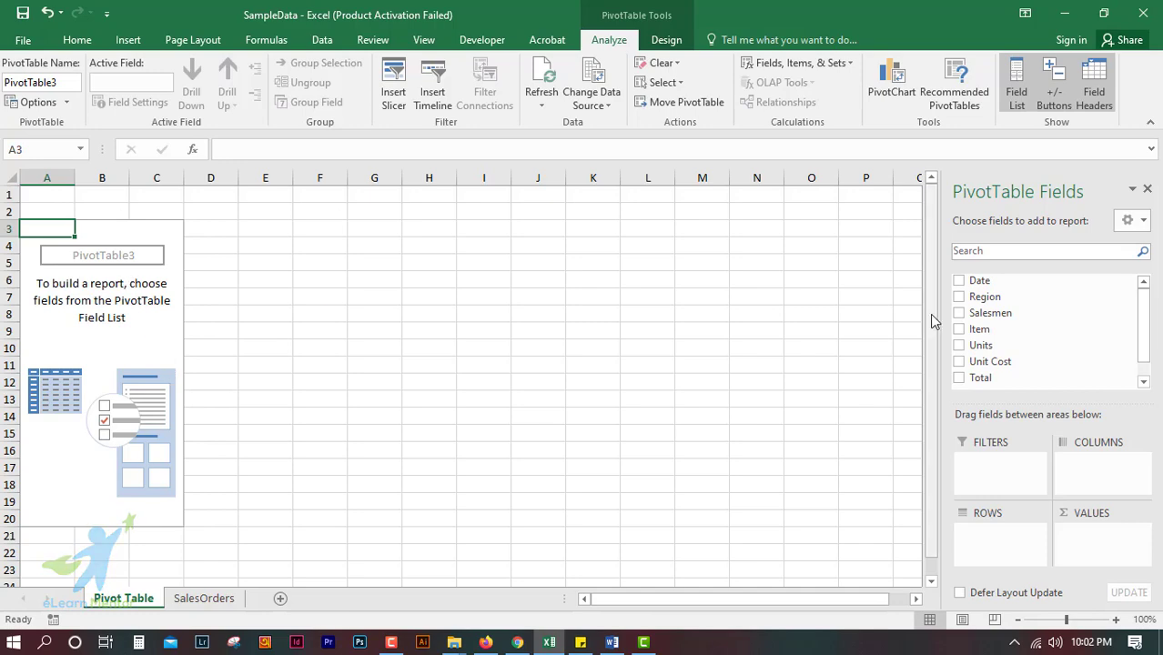
Compare the column headings on the SalesOrders sheet with the available PivotTable fields, ending on the Pivot Table sheet
{"action": "left_click", "coordinate": [204, 597]}
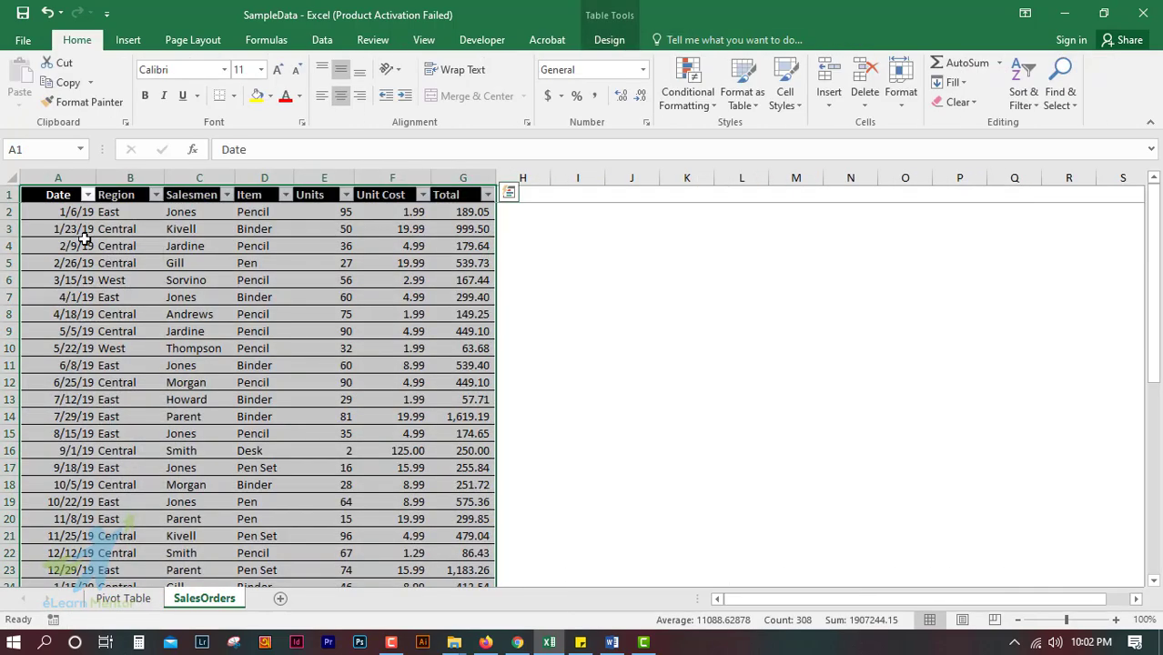
{"action": "left_click_drag", "start_coordinate": [57, 195], "coordinate": [457, 195]}
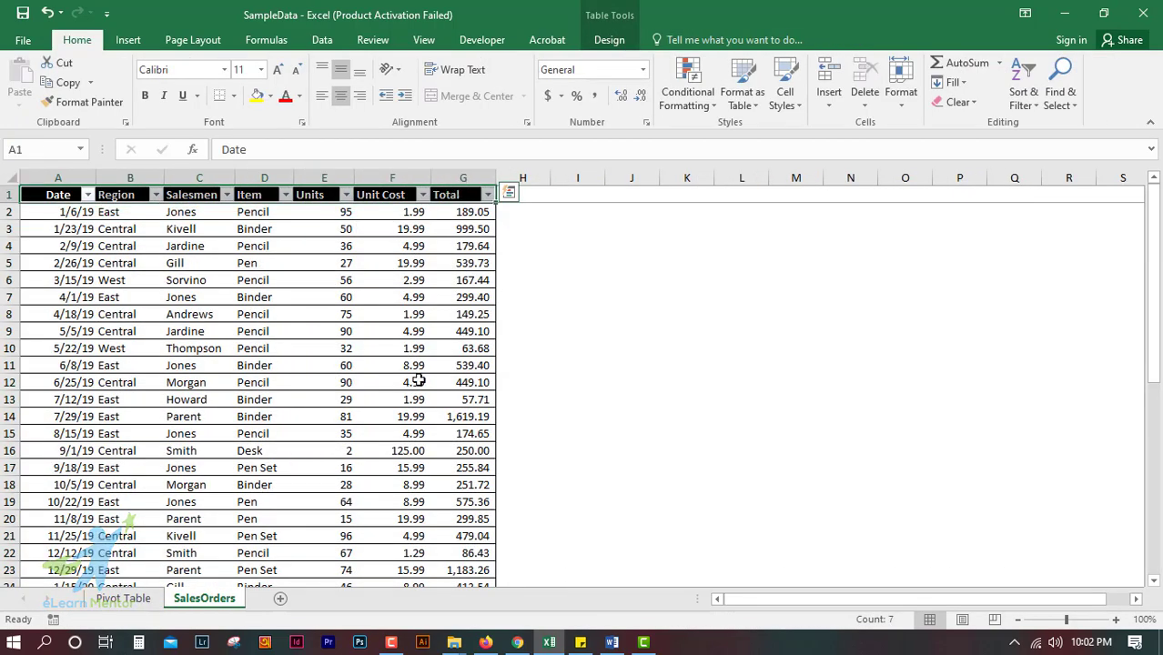
{"action": "left_click", "coordinate": [150, 604]}
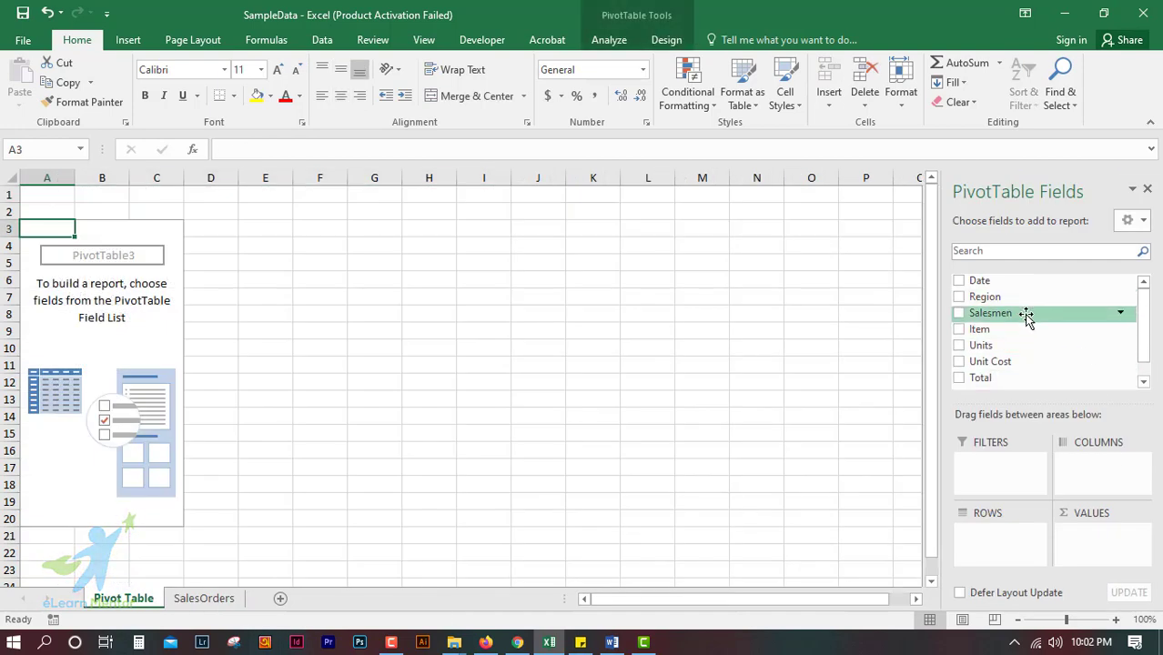
{"action": "scroll", "coordinate": [1026, 326], "scroll_direction": "down", "scroll_amount": 2}
{"action": "scroll", "coordinate": [1027, 328], "scroll_direction": "up", "scroll_amount": 2}
{"action": "left_click_drag", "start_coordinate": [1143, 337], "coordinate": [1157, 376]}
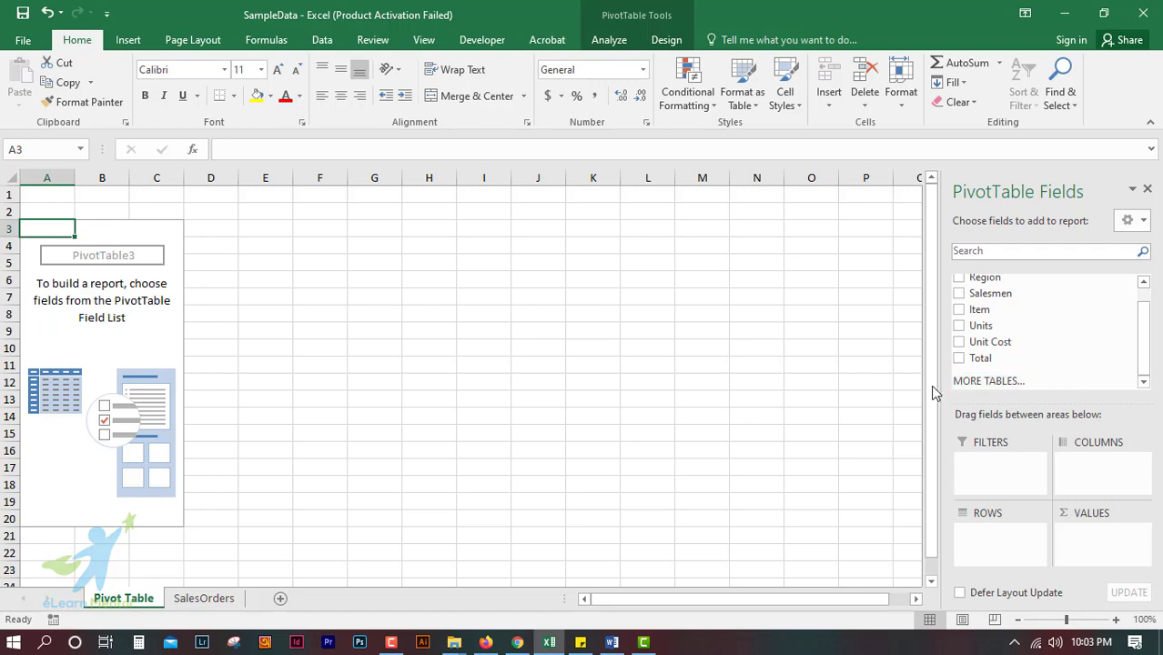
{"action": "left_click_drag", "start_coordinate": [1137, 366], "coordinate": [1126, 315]}
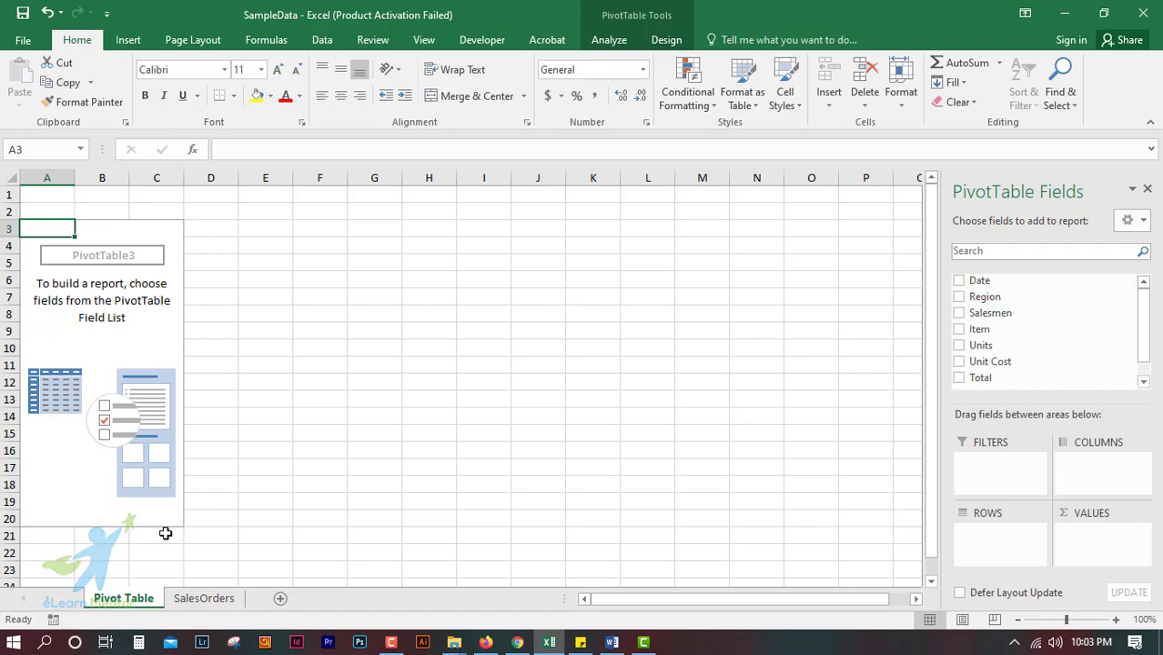
{"action": "left_click", "coordinate": [202, 599]}
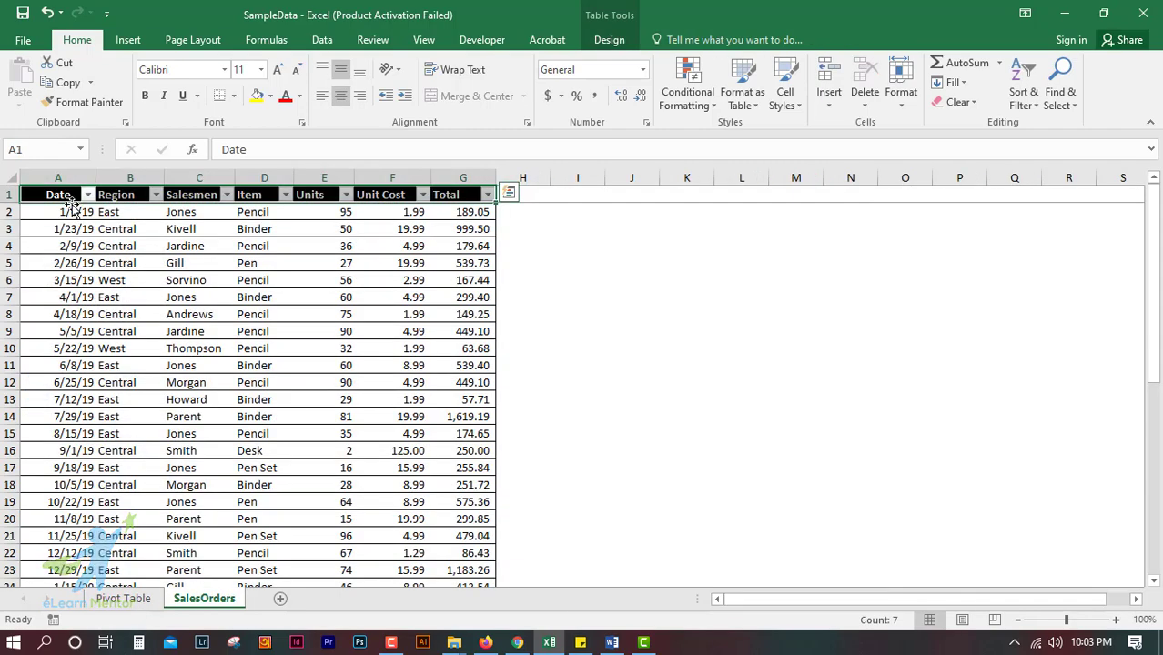
{"action": "left_click", "coordinate": [250, 212]}
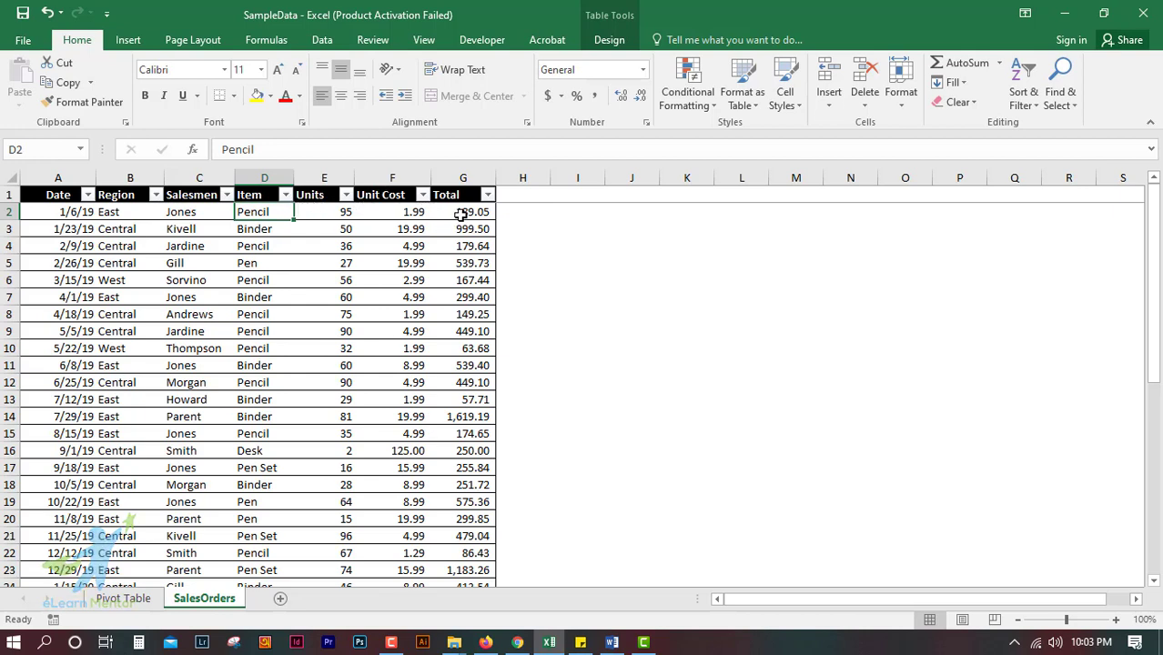
{"action": "left_click", "coordinate": [127, 599]}
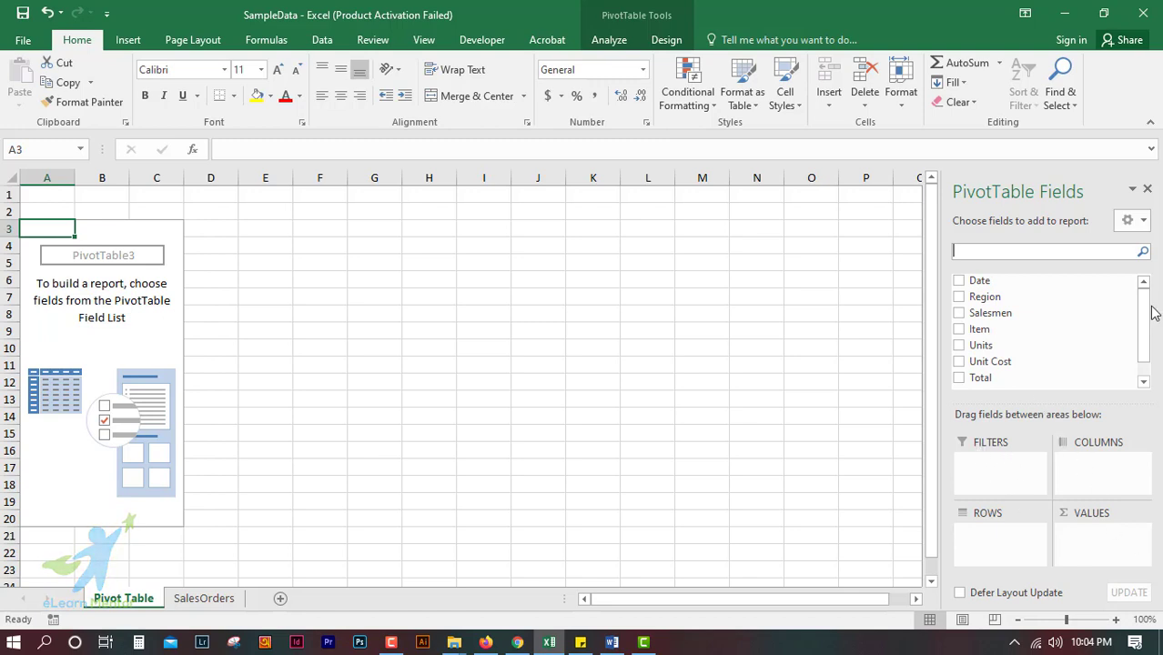
Use the Region field as the PivotTable's report filter
{"action": "scroll", "coordinate": [1148, 333], "scroll_direction": "down", "scroll_amount": 2}
{"action": "scroll", "coordinate": [1148, 332], "scroll_direction": "up", "scroll_amount": 2}
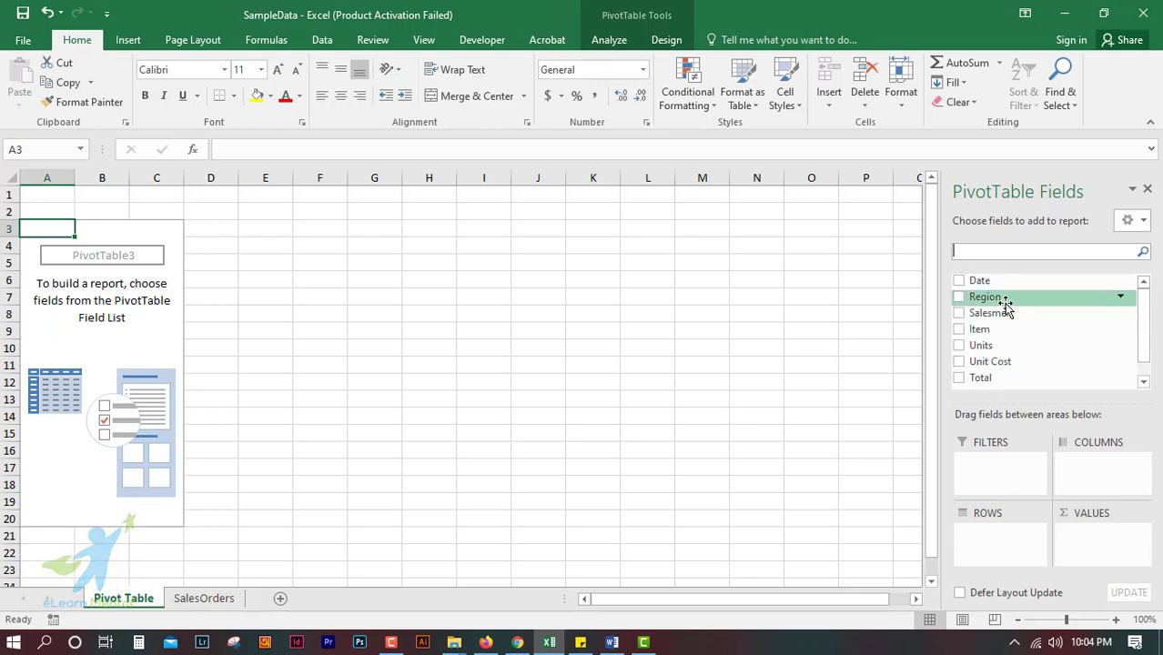
{"action": "left_click", "coordinate": [1122, 297]}
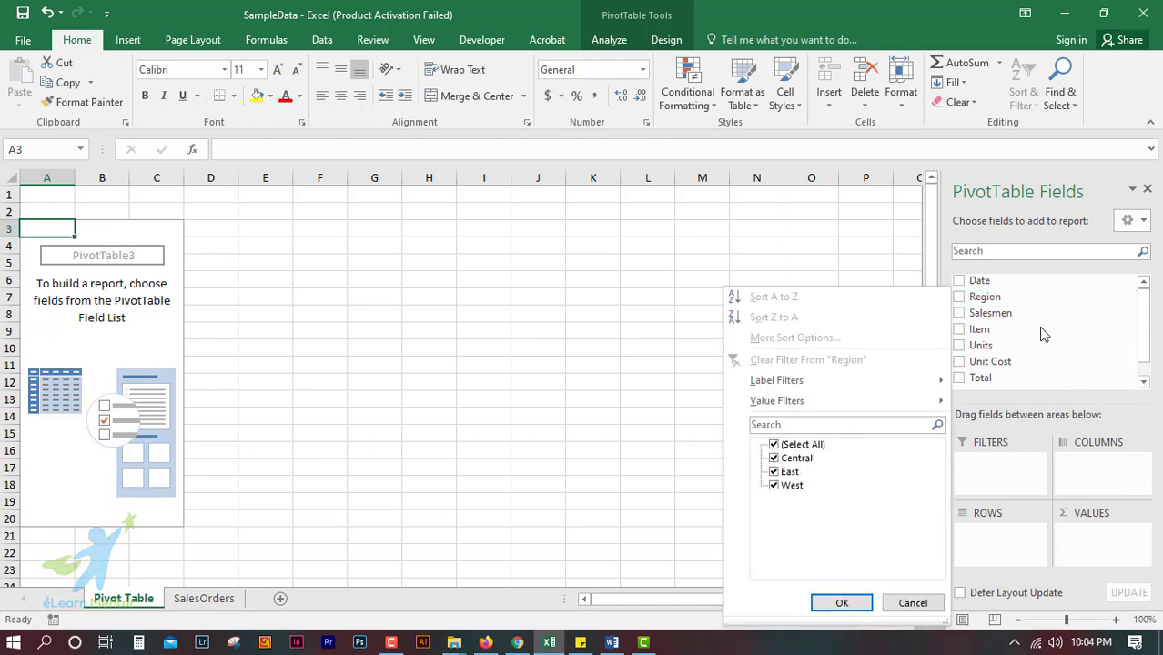
{"action": "left_click", "coordinate": [1017, 310]}
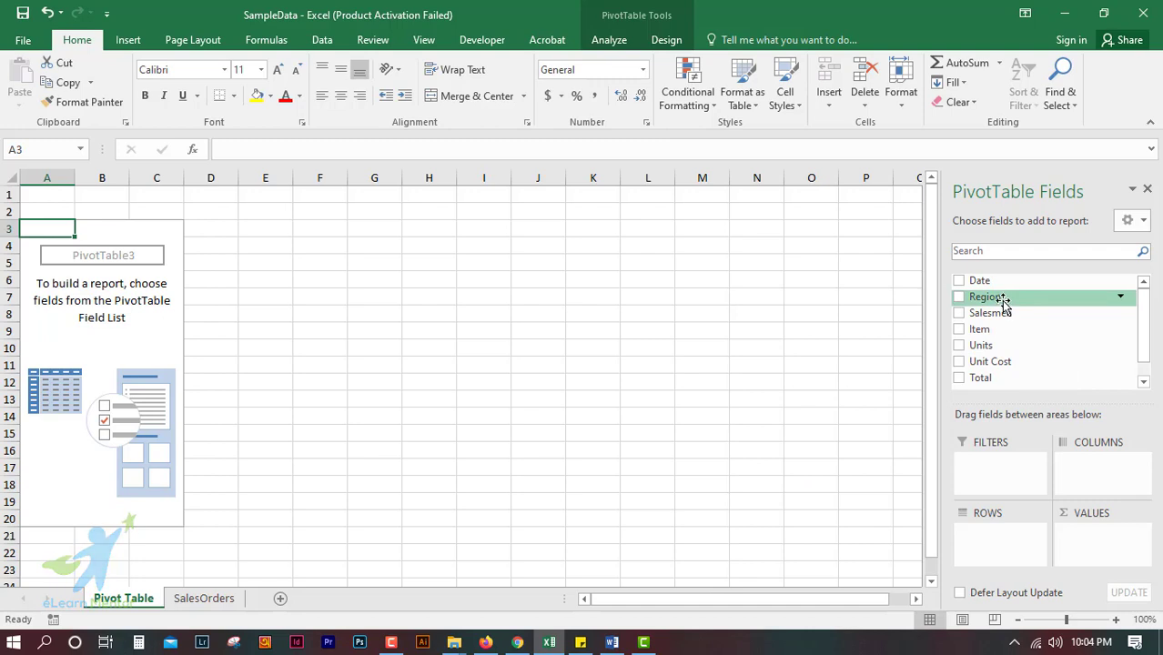
{"action": "left_click_drag", "start_coordinate": [1004, 312], "coordinate": [1003, 473]}
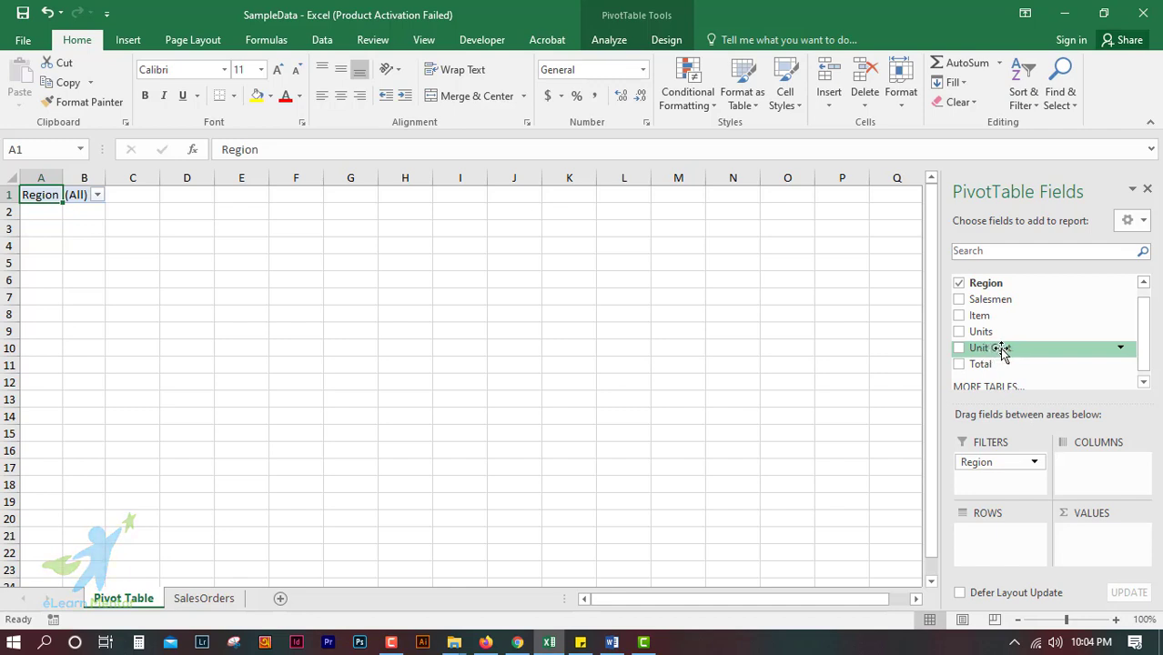
Place the Item field in the PivotTable's rows and add Total as a summed value
{"action": "scroll", "coordinate": [1004, 354], "scroll_direction": "down", "scroll_amount": 1}
{"action": "scroll", "coordinate": [1006, 355], "scroll_direction": "up", "scroll_amount": 1}
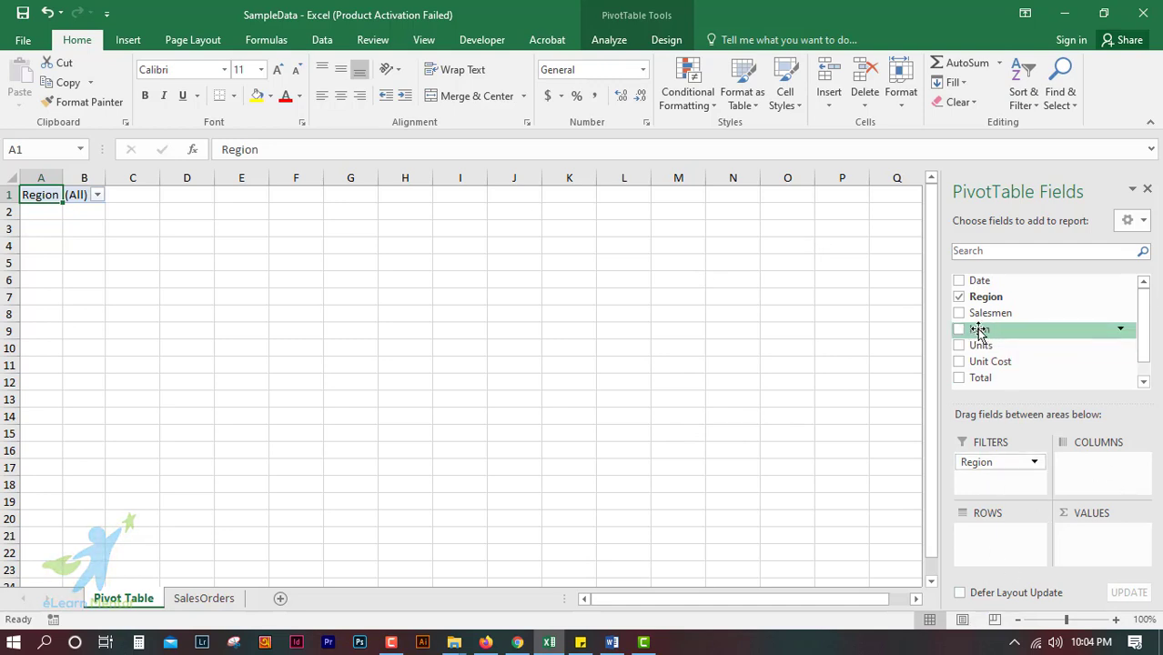
{"action": "left_click_drag", "start_coordinate": [978, 329], "coordinate": [1091, 466]}
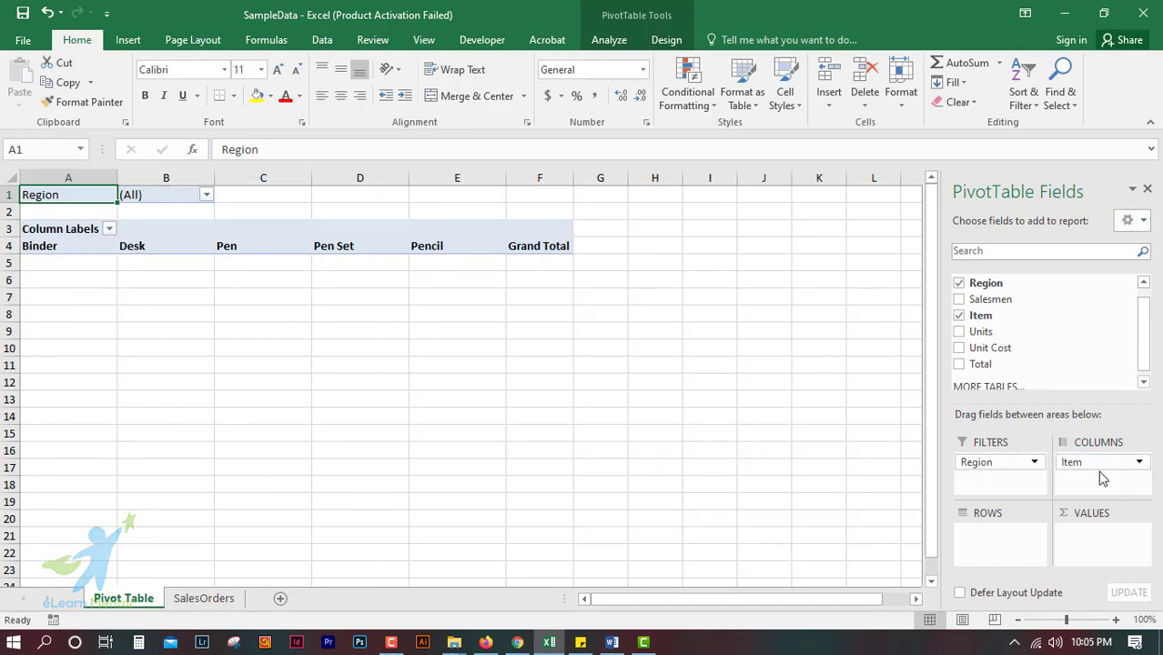
{"action": "mouse_move", "coordinate": [1092, 464]}
{"action": "left_mouse_down"}
{"action": "mouse_move", "coordinate": [1085, 486]}
{"action": "mouse_move", "coordinate": [1000, 549]}
{"action": "left_mouse_up"}
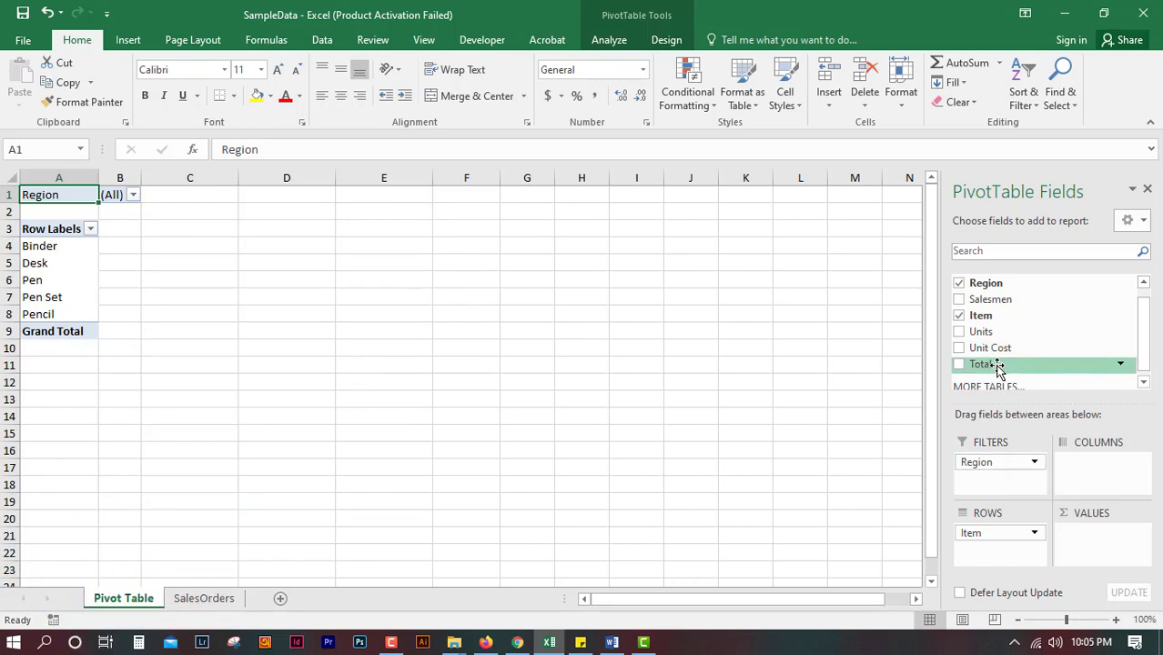
{"action": "left_click_drag", "start_coordinate": [1001, 366], "coordinate": [1101, 559]}
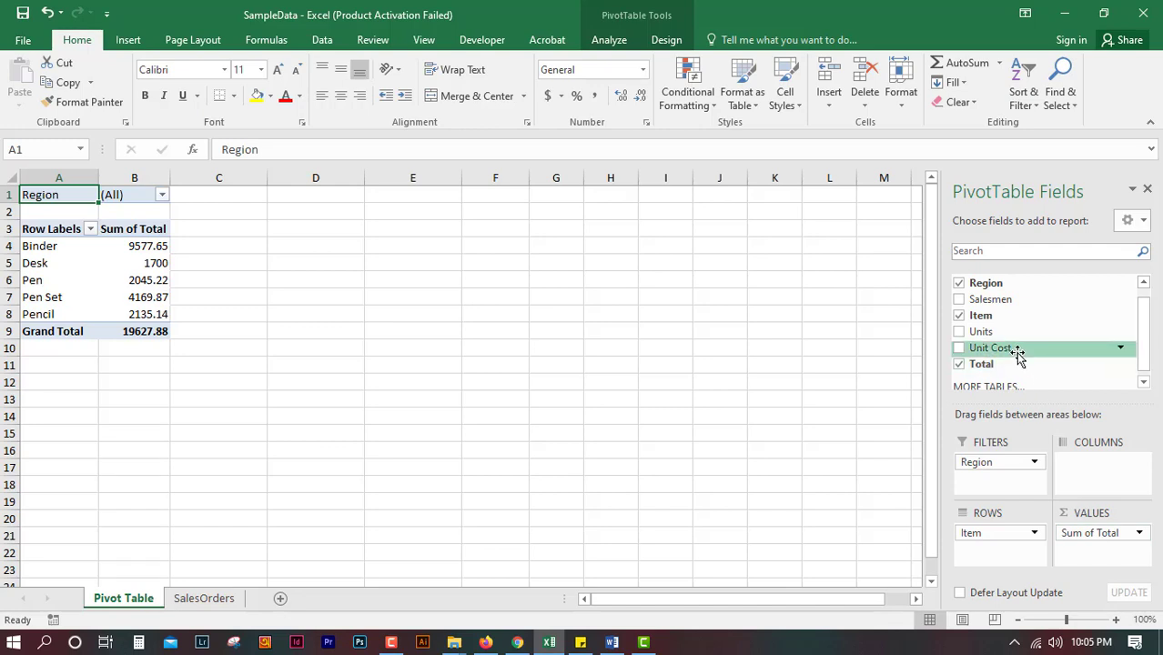
{"action": "left_click_drag", "start_coordinate": [1018, 356], "coordinate": [1102, 535]}
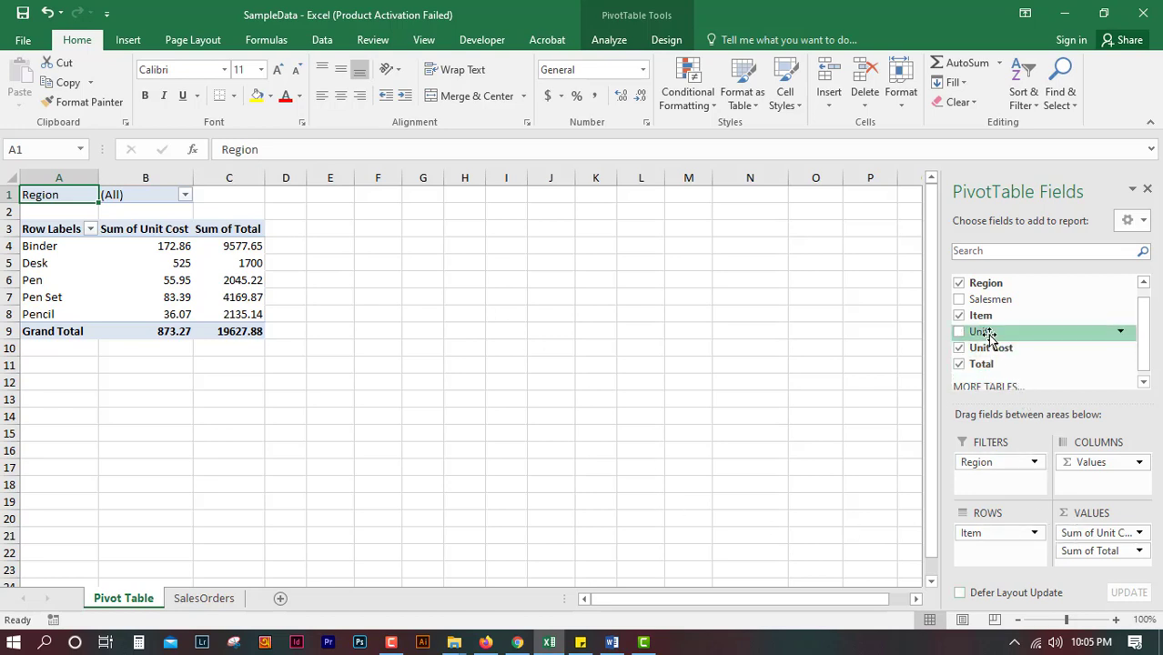
{"action": "left_click_drag", "start_coordinate": [987, 336], "coordinate": [1085, 483]}
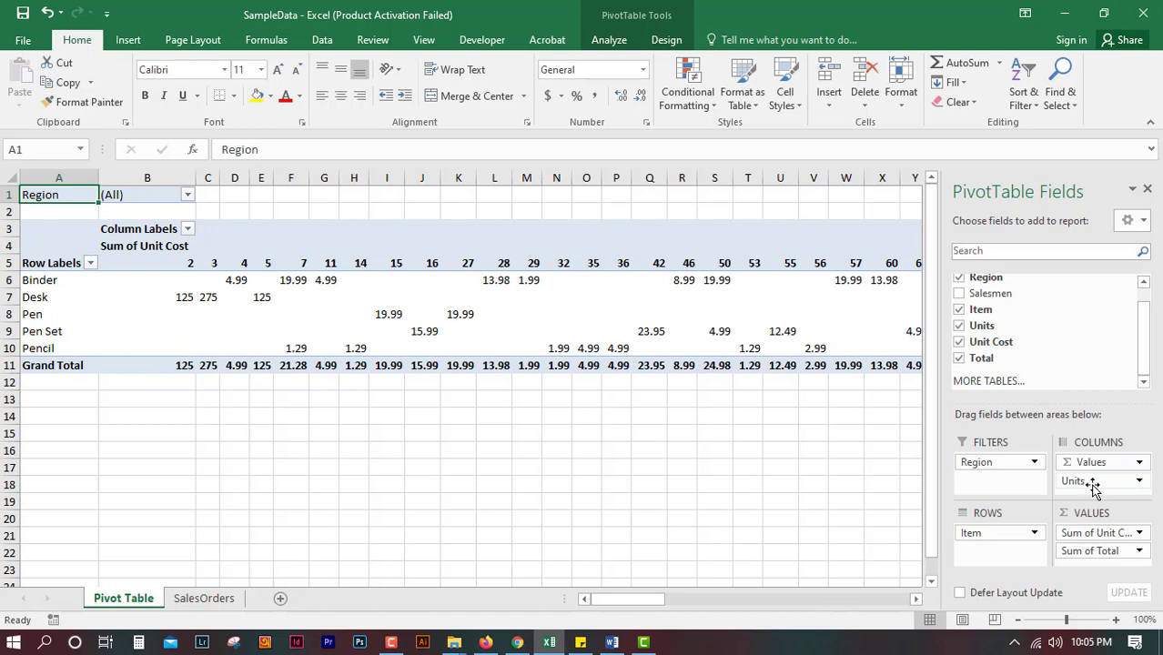
{"action": "left_click", "coordinate": [959, 342]}
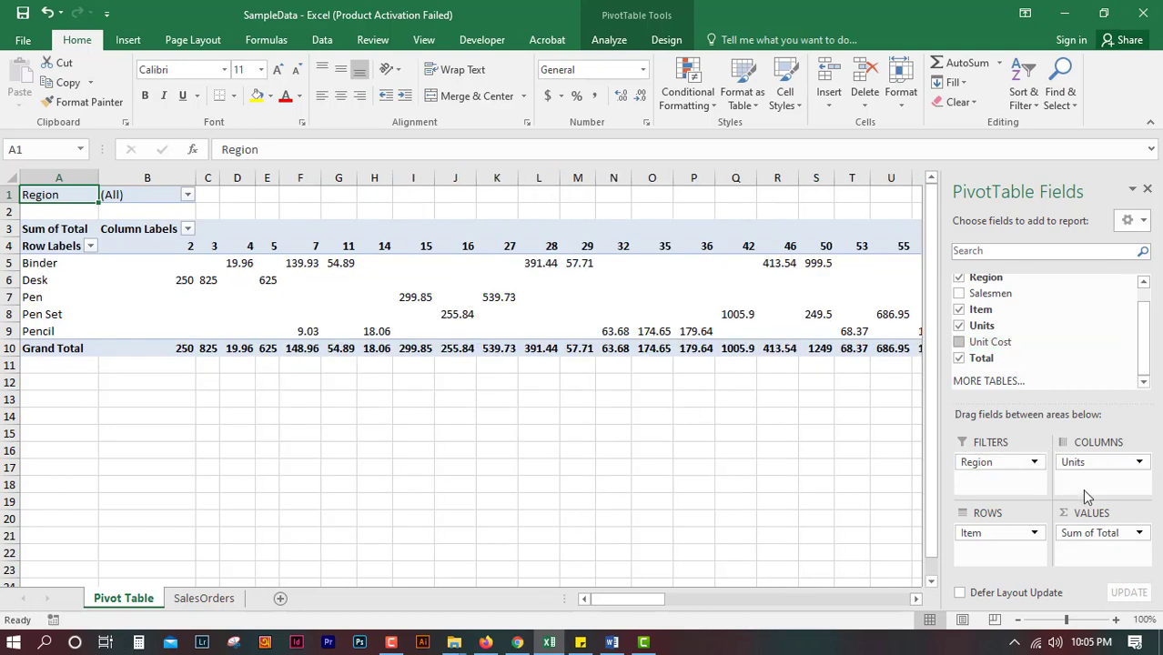
{"action": "left_click", "coordinate": [959, 326]}
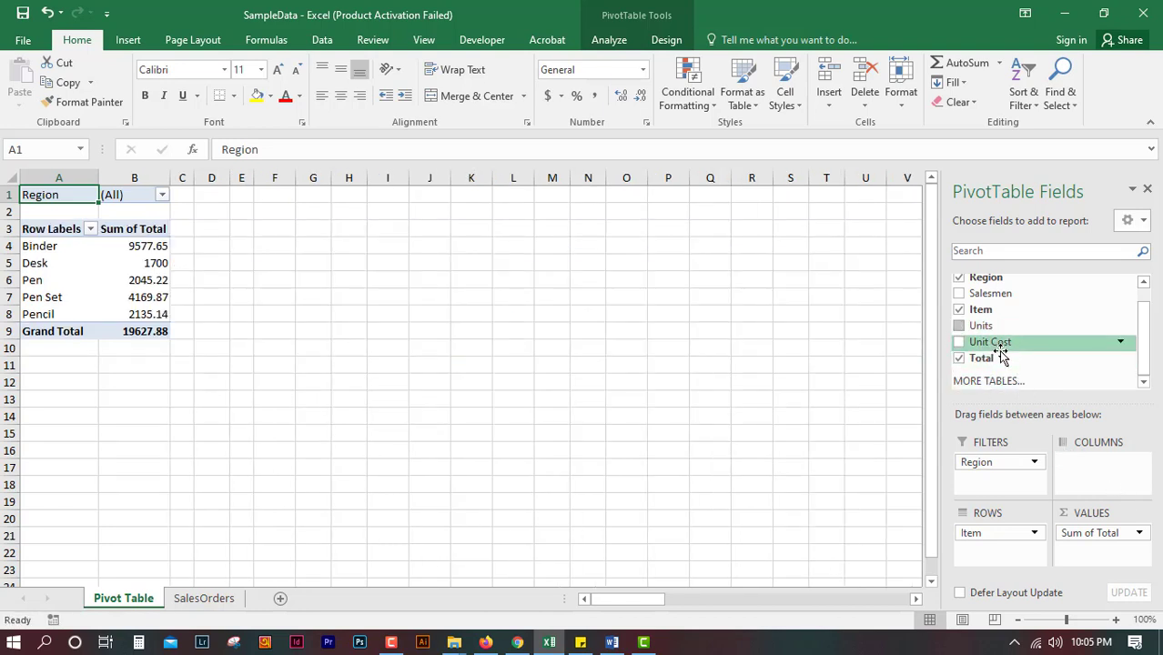
Add Unit Cost as a summed value ahead of Sum of Total in the PivotTable
{"action": "scroll", "coordinate": [992, 341], "scroll_direction": "up", "scroll_amount": 1}
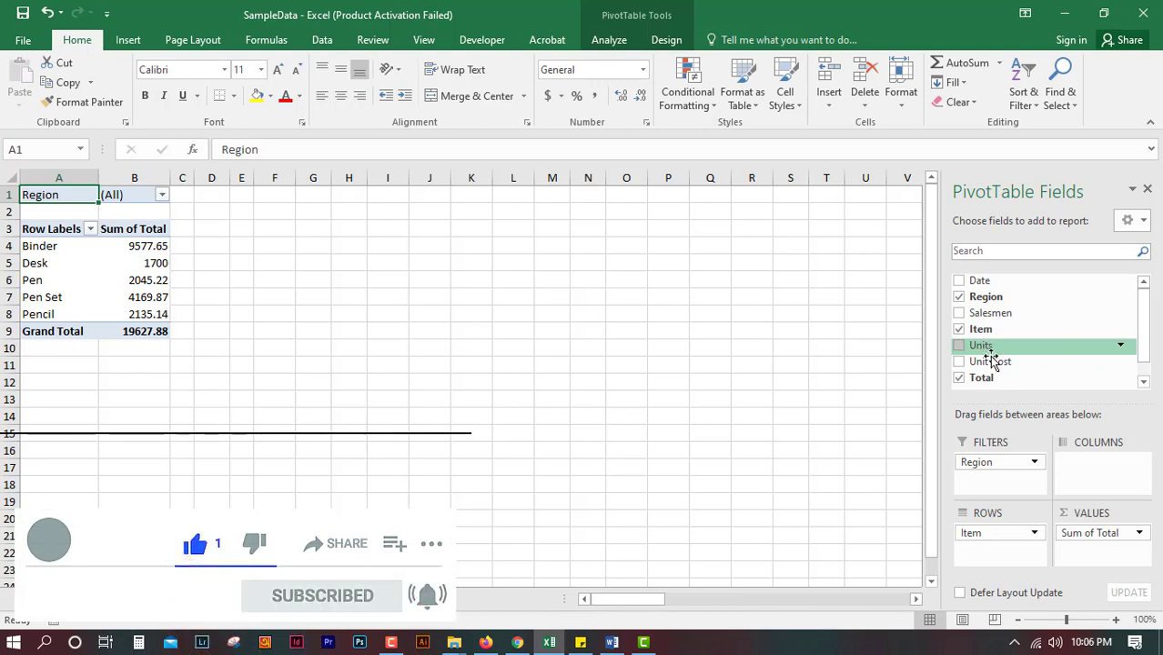
{"action": "left_click_drag", "start_coordinate": [996, 364], "coordinate": [1111, 538]}
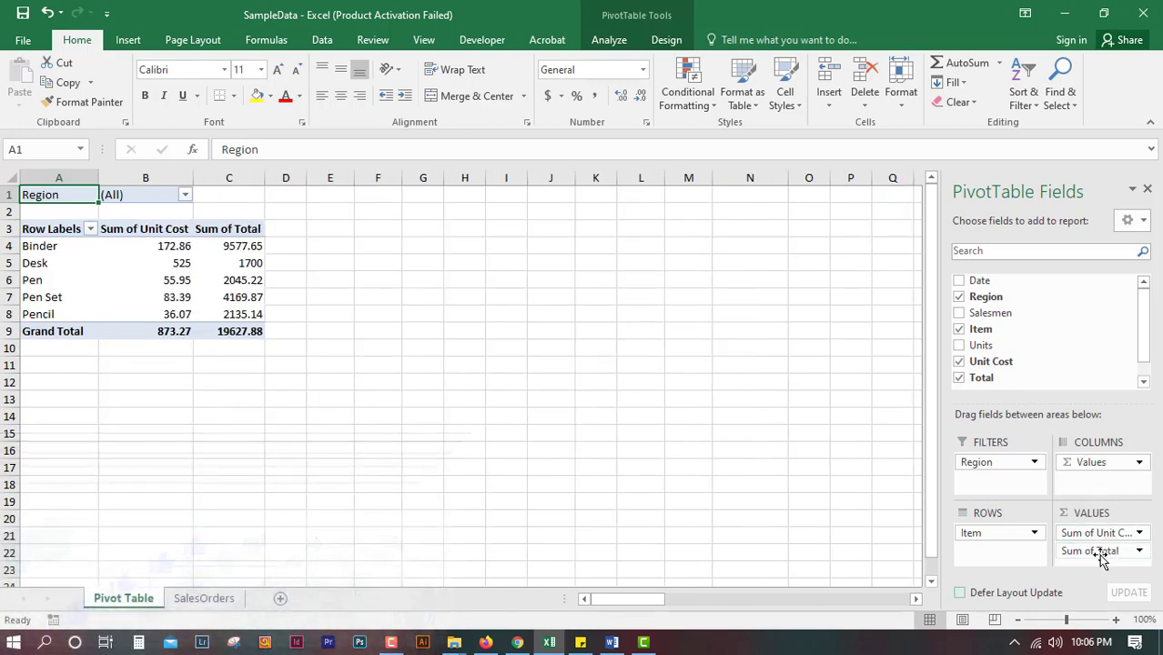
{"action": "left_click", "coordinate": [1140, 463]}
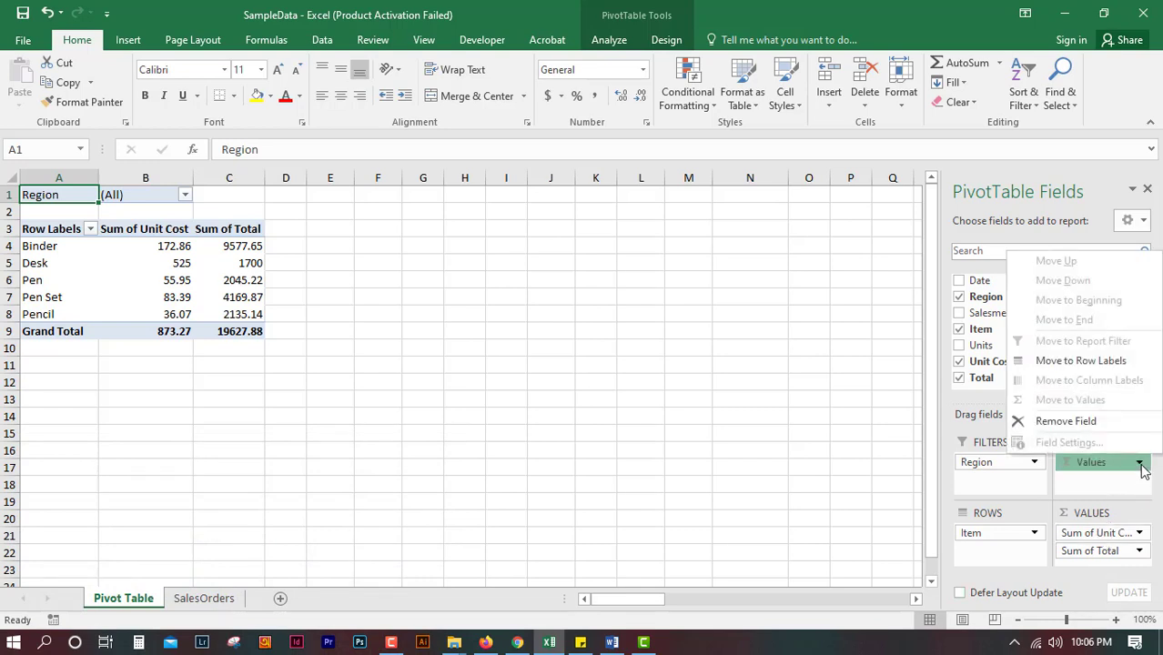
{"action": "left_click", "coordinate": [1140, 464]}
{"action": "left_click", "coordinate": [1140, 464]}
{"action": "left_click", "coordinate": [1124, 492]}
{"action": "left_click", "coordinate": [1034, 535]}
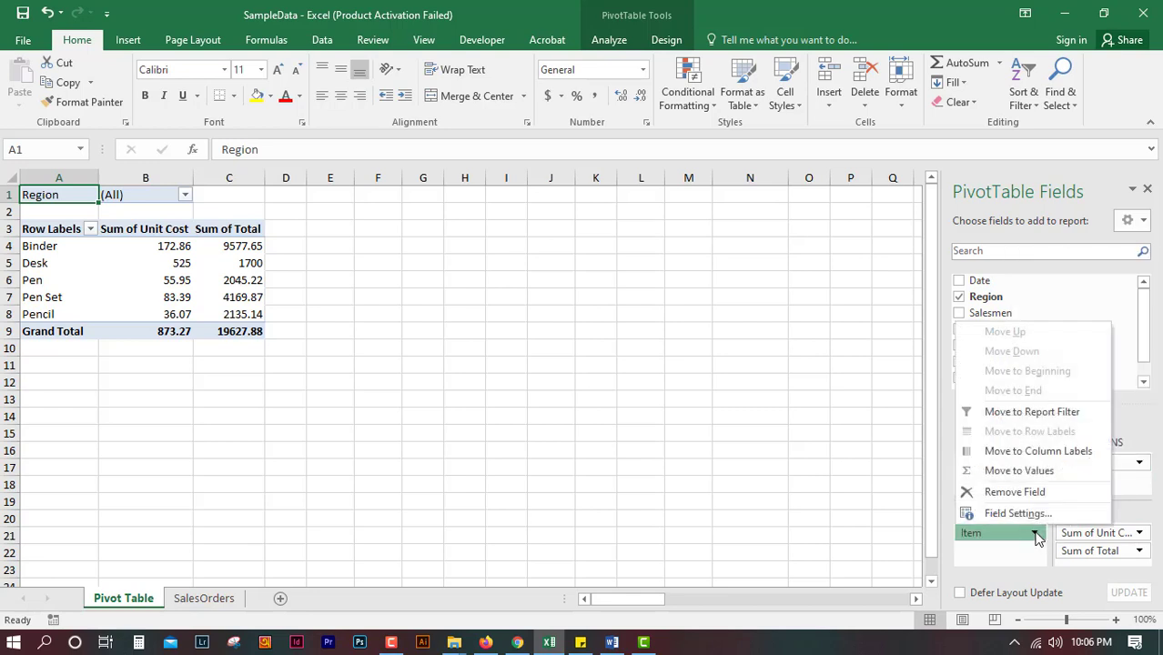
{"action": "left_click", "coordinate": [1034, 535]}
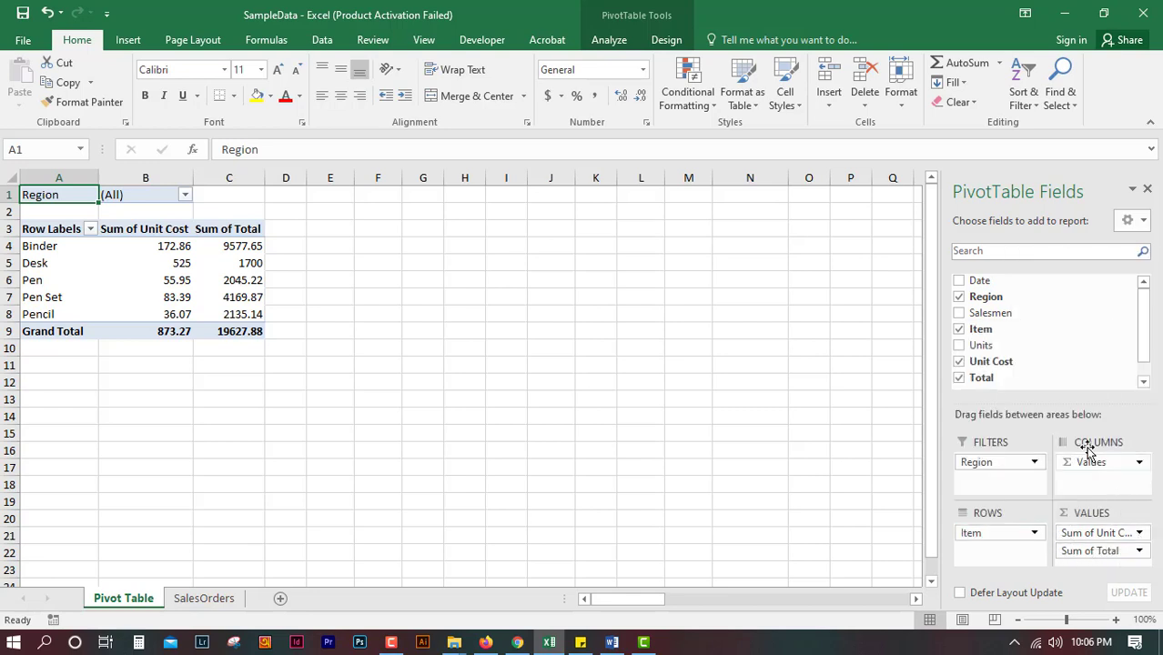
{"action": "scroll", "coordinate": [1041, 368], "scroll_direction": "down", "scroll_amount": 1}
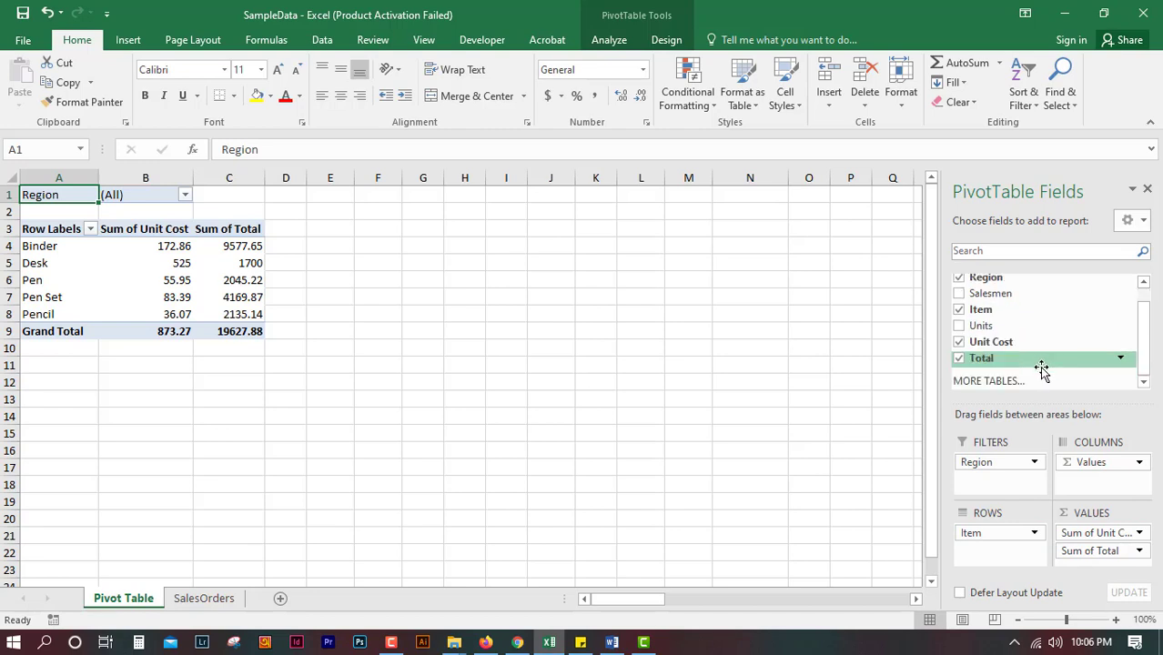
{"action": "scroll", "coordinate": [1040, 367], "scroll_direction": "up", "scroll_amount": 1}
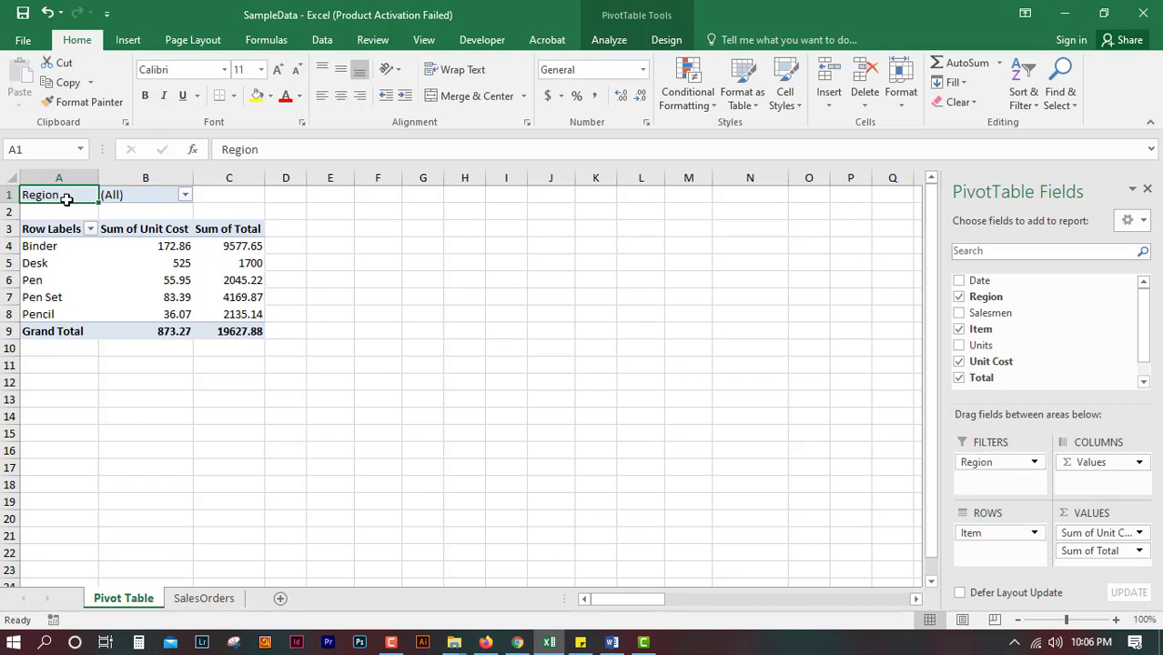
Examine how the Region filter, the item rows and the two value columns correspond to the PivotTable's field areas
{"action": "left_click", "coordinate": [184, 195]}
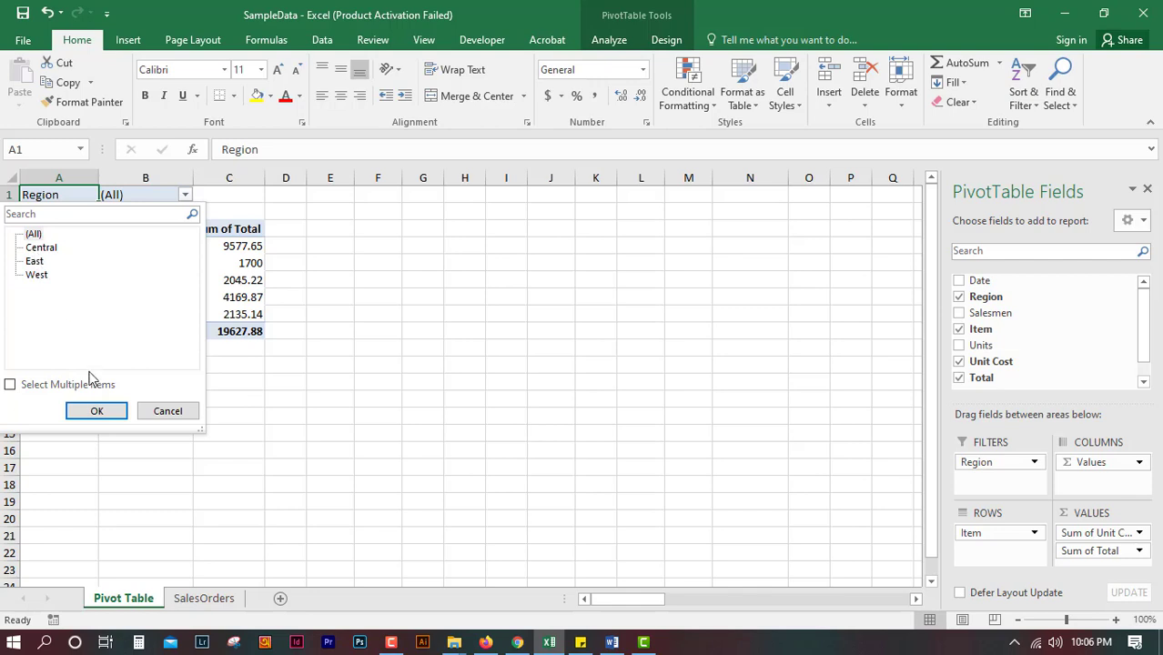
{"action": "left_click", "coordinate": [97, 410]}
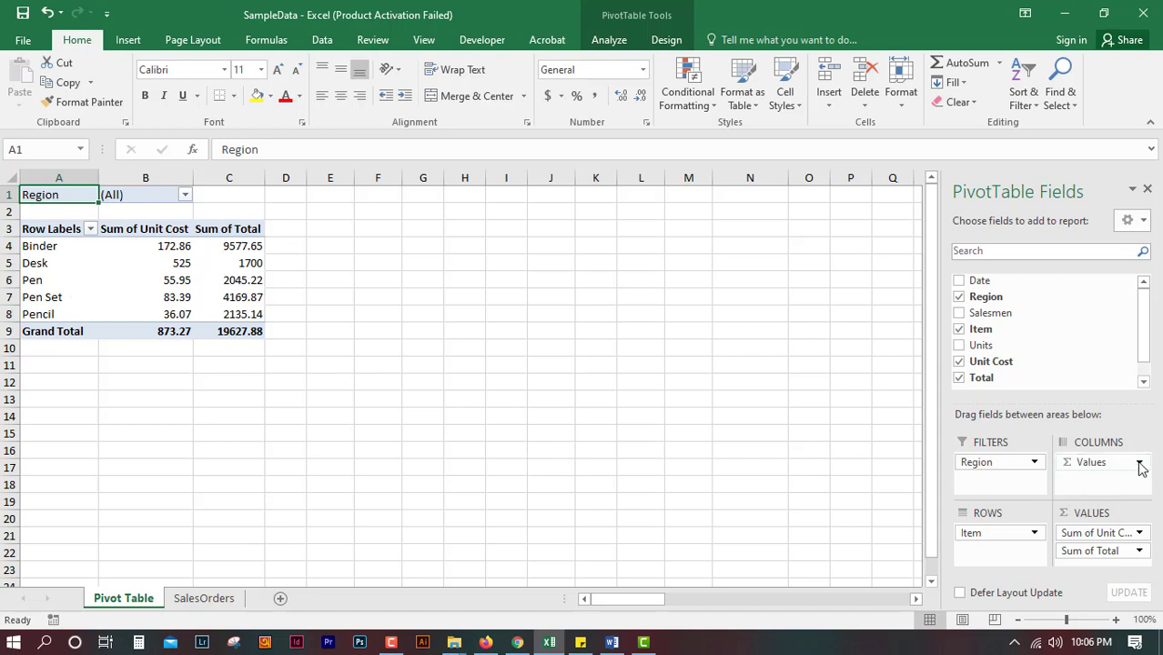
{"action": "left_click", "coordinate": [146, 178]}
{"action": "left_click", "coordinate": [232, 178]}
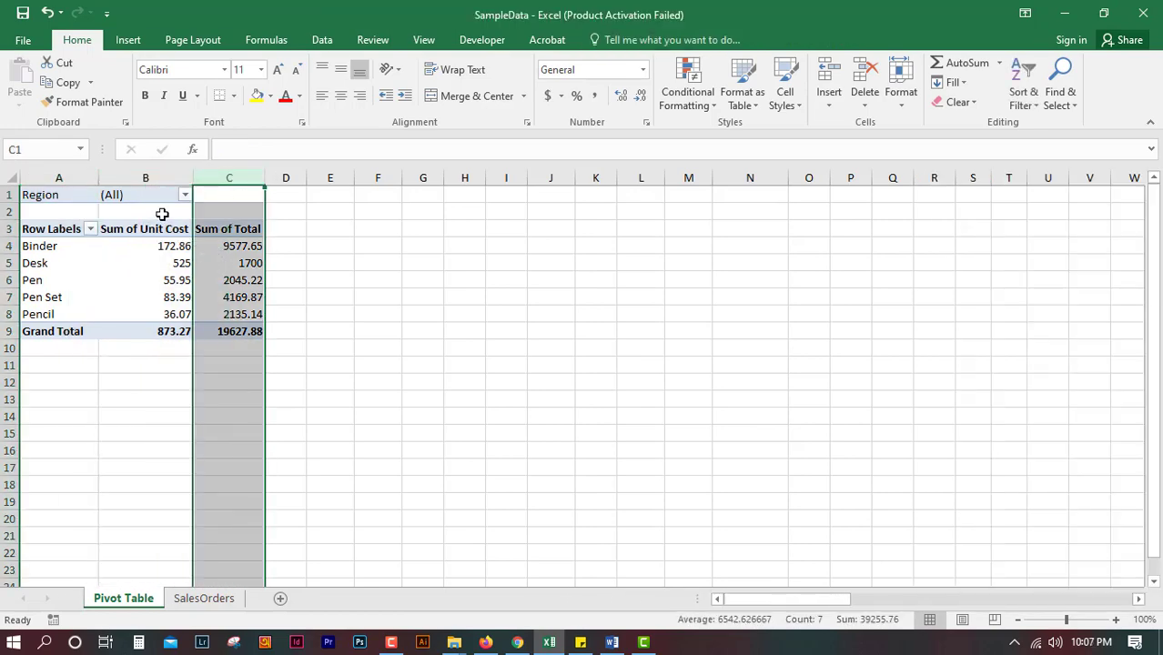
{"action": "left_click", "coordinate": [156, 263]}
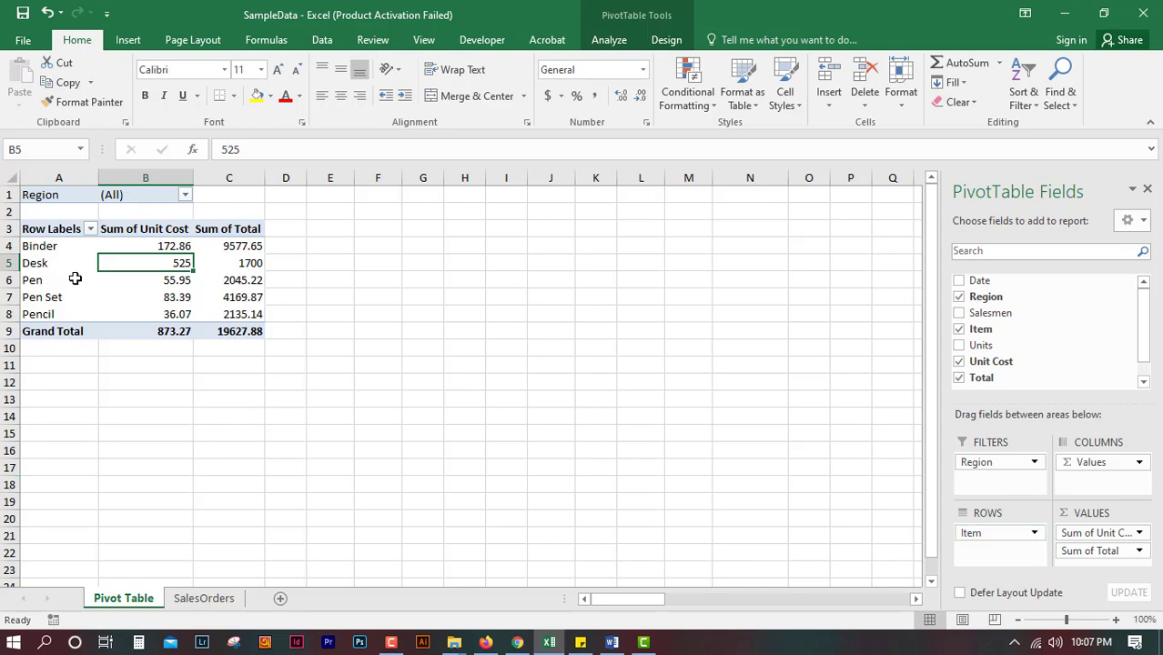
{"action": "left_click", "coordinate": [51, 249]}
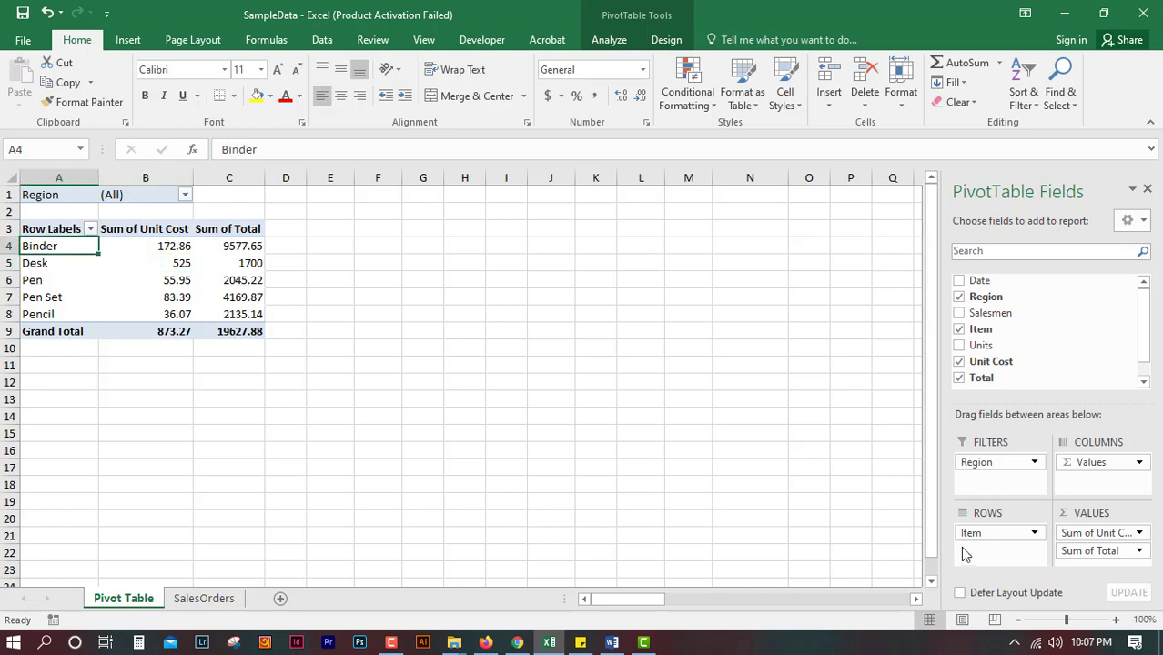
{"action": "left_click_drag", "start_coordinate": [40, 243], "coordinate": [36, 278]}
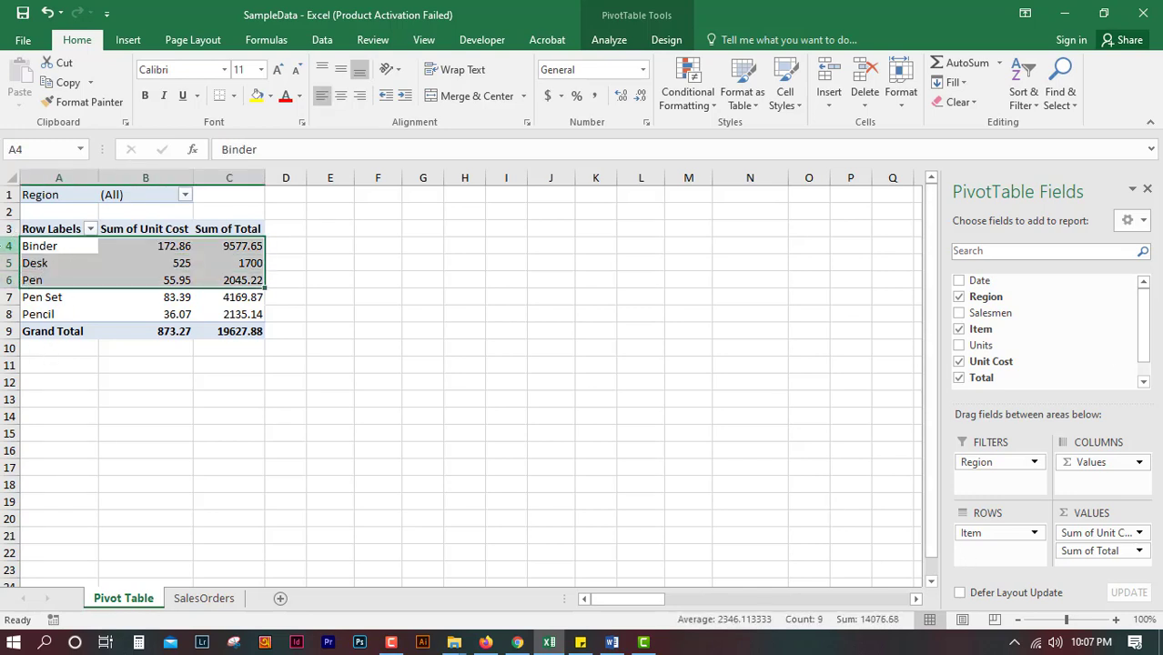
{"action": "left_click", "coordinate": [8, 246]}
{"action": "left_click", "coordinate": [4, 263]}
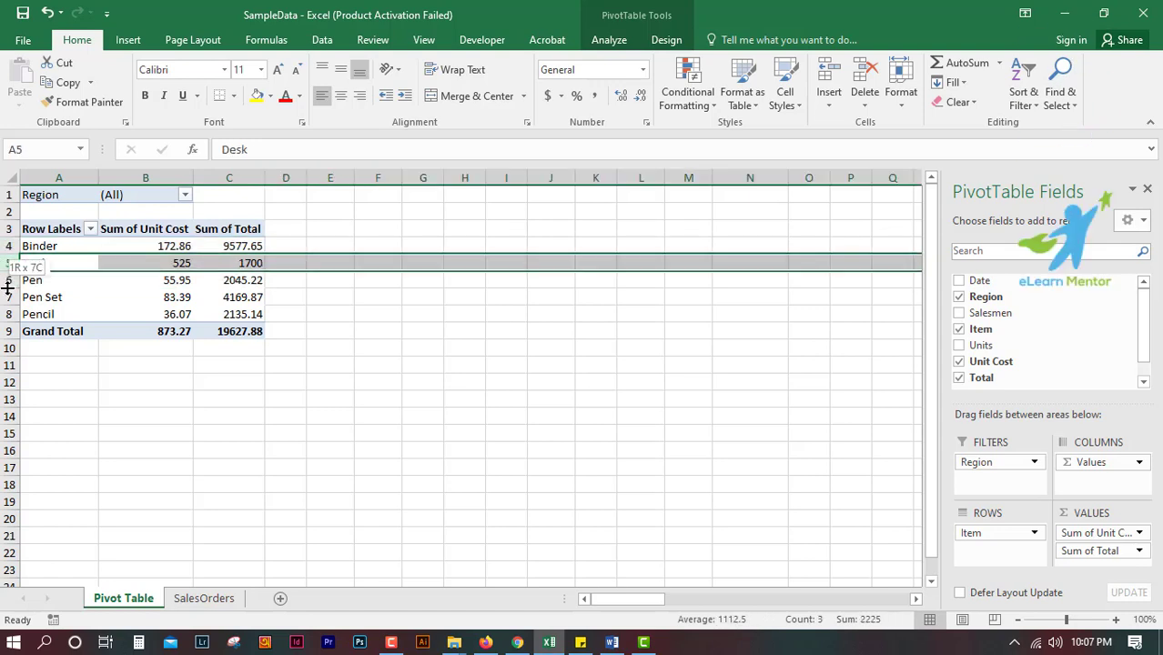
{"action": "left_click", "coordinate": [325, 466]}
{"action": "left_click_drag", "start_coordinate": [30, 253], "coordinate": [32, 264]}
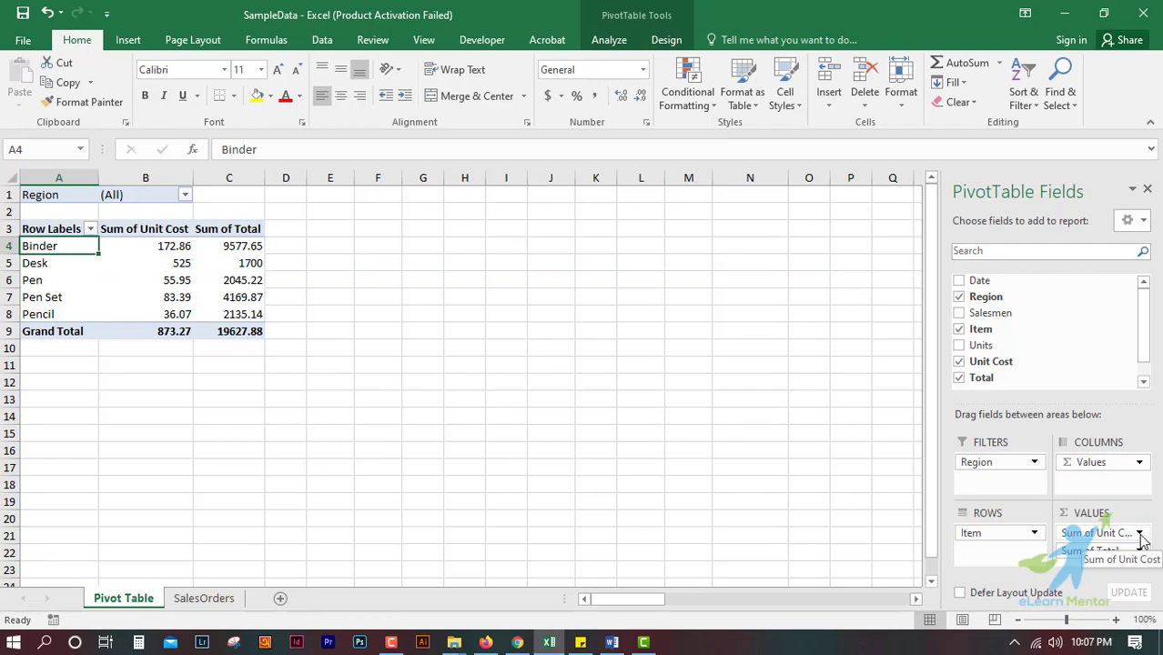
{"action": "left_click", "coordinate": [160, 222]}
{"action": "left_click", "coordinate": [178, 263]}
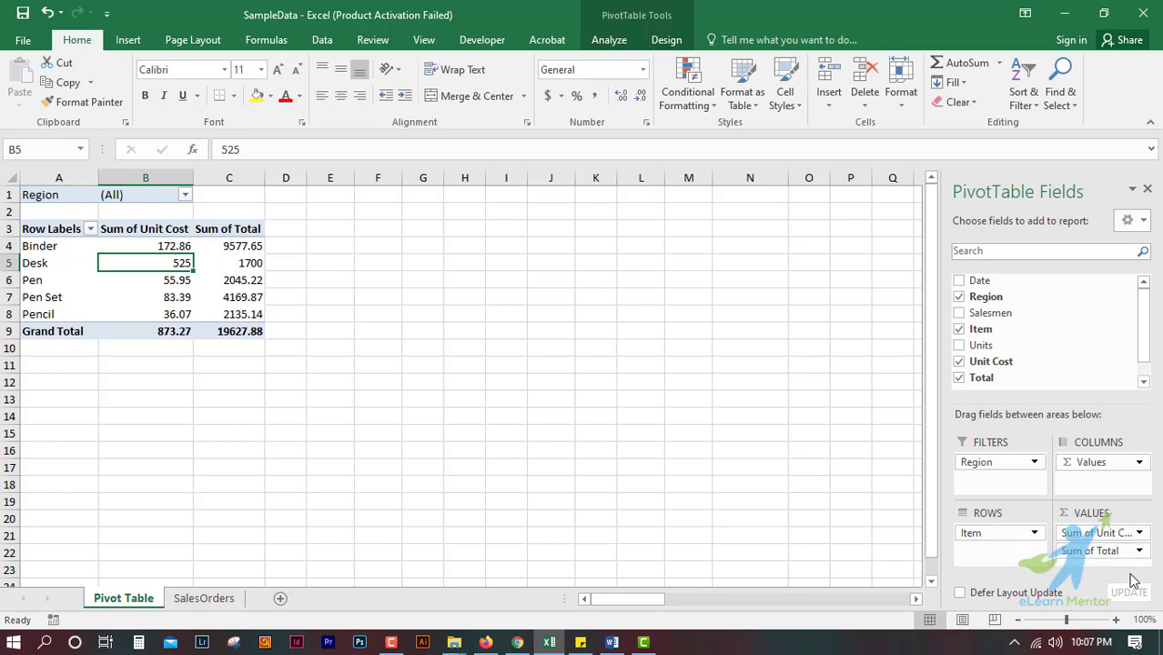
{"action": "left_click", "coordinate": [235, 292]}
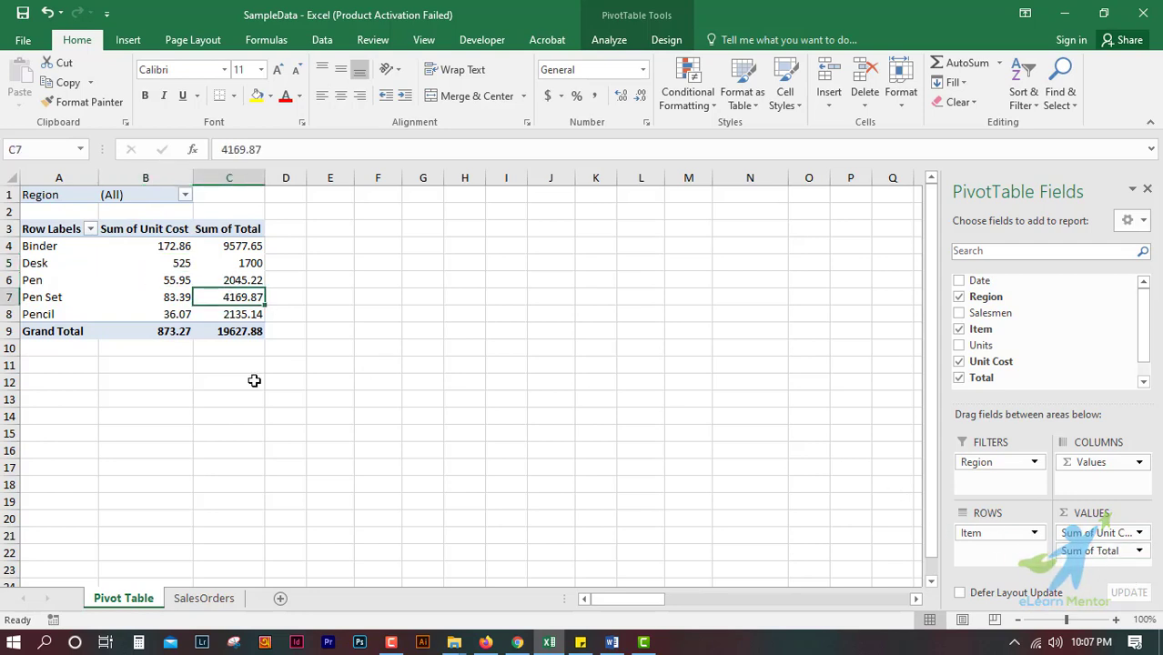
{"action": "left_click", "coordinate": [441, 266]}
{"action": "left_click", "coordinate": [109, 267]}
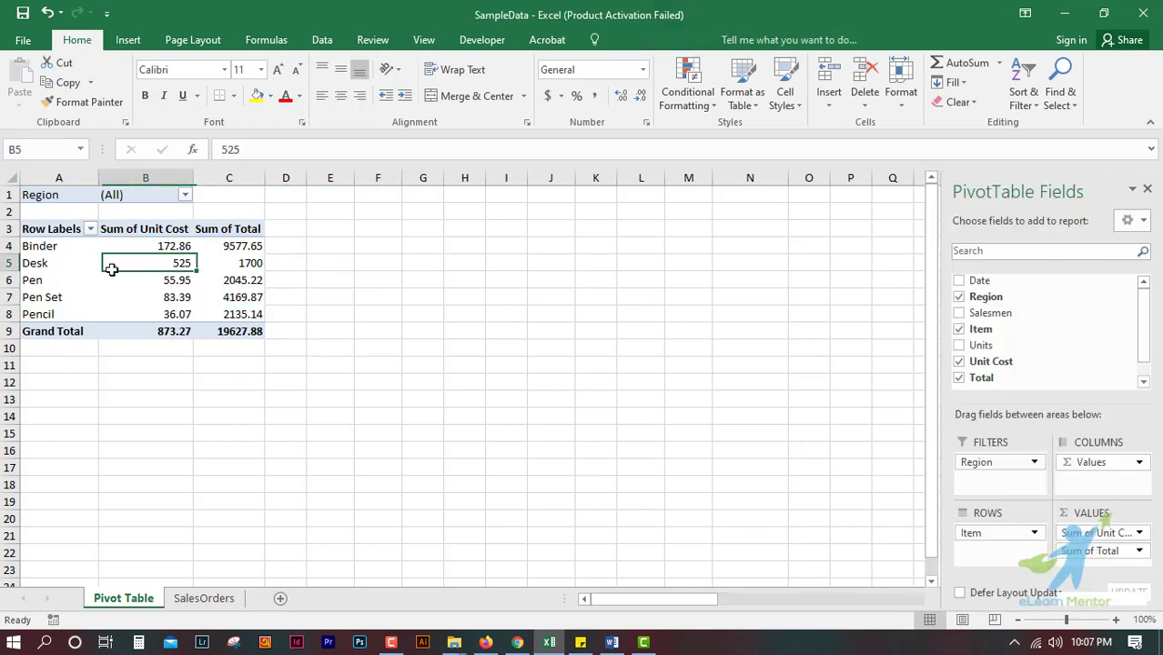
Check the grand totals of both value columns against the sums of the item values in rows 4 to 8
{"action": "left_click", "coordinate": [160, 334]}
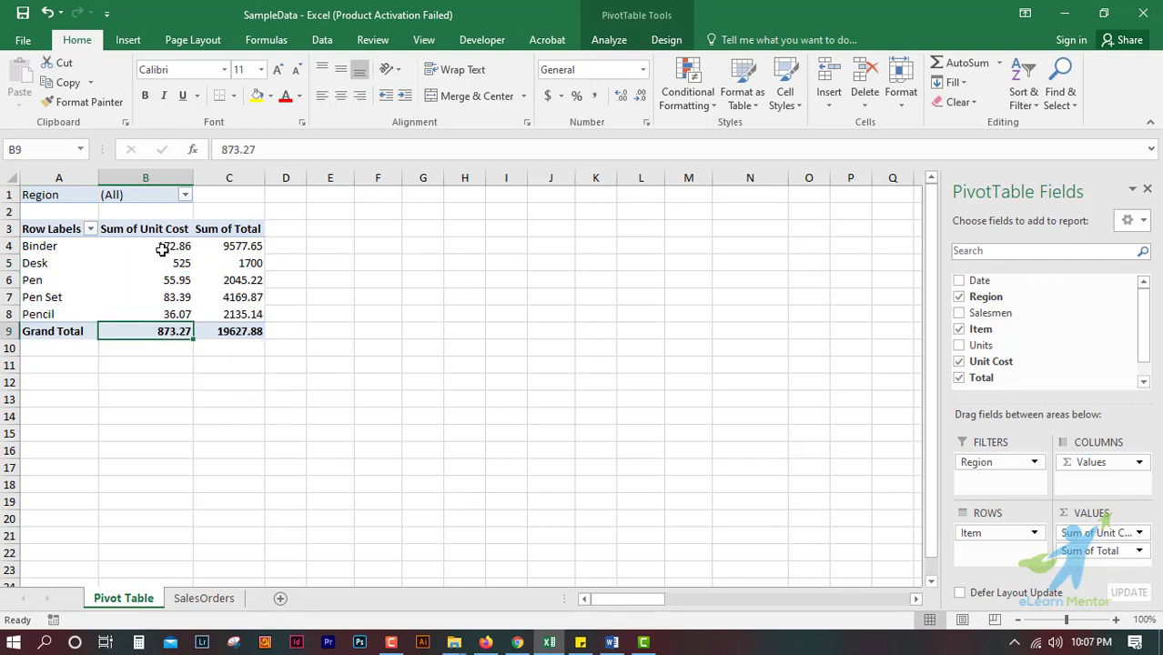
{"action": "left_click_drag", "start_coordinate": [162, 250], "coordinate": [164, 316]}
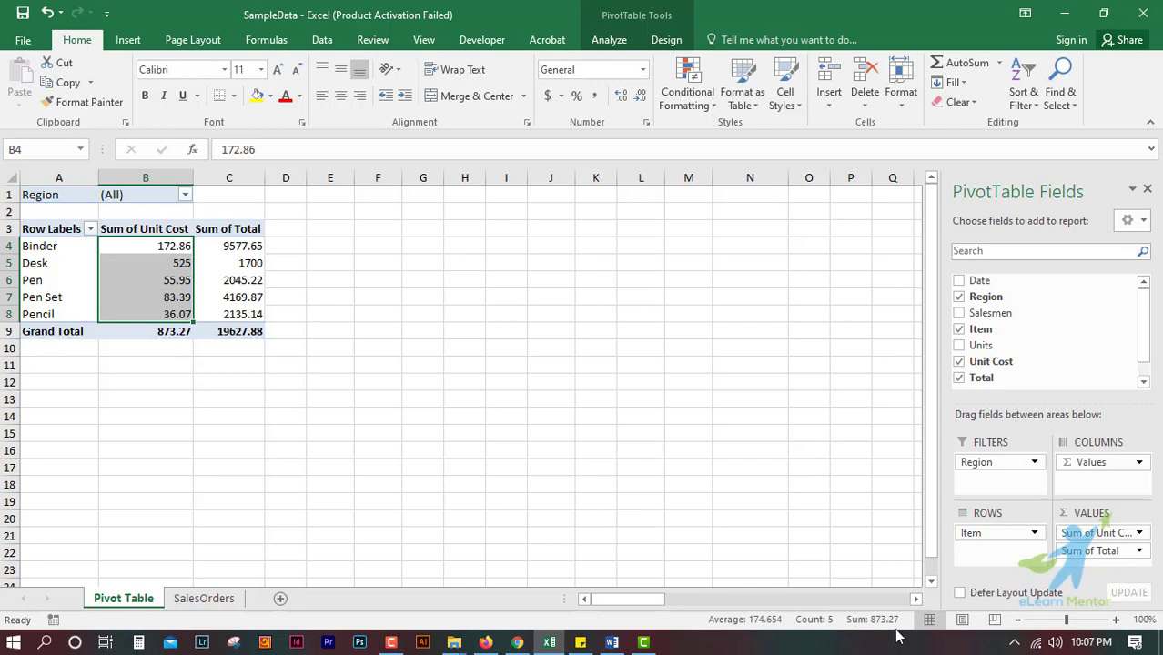
{"action": "left_click", "coordinate": [273, 398]}
{"action": "left_click_drag", "start_coordinate": [239, 247], "coordinate": [255, 316]}
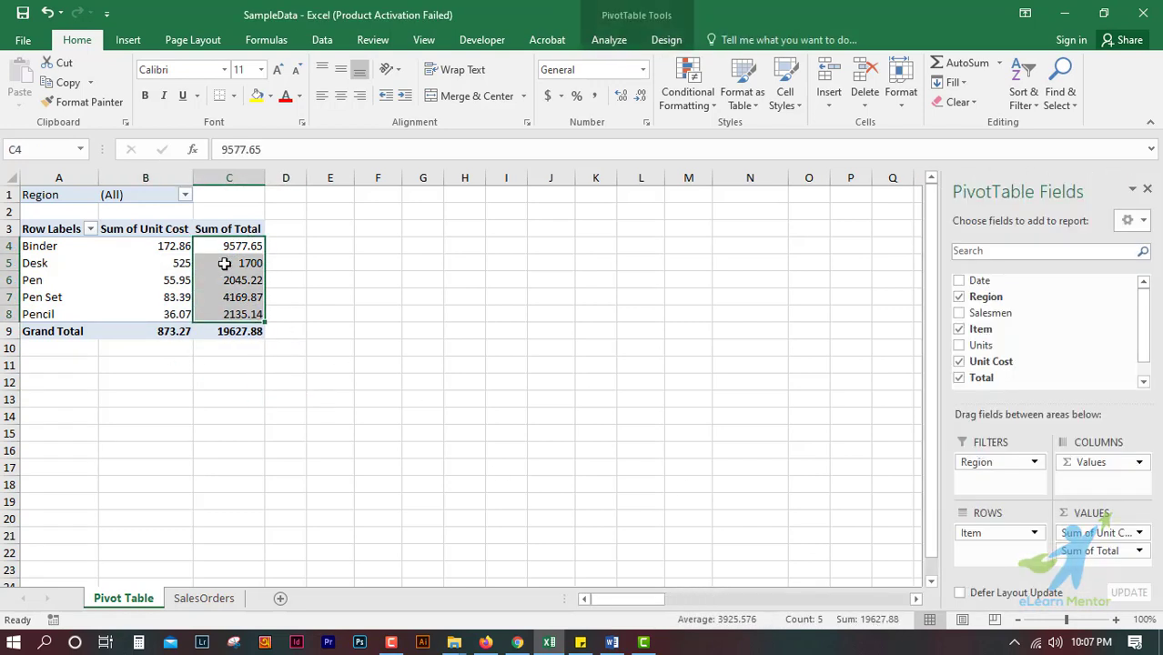
{"action": "mouse_move", "coordinate": [243, 337]}
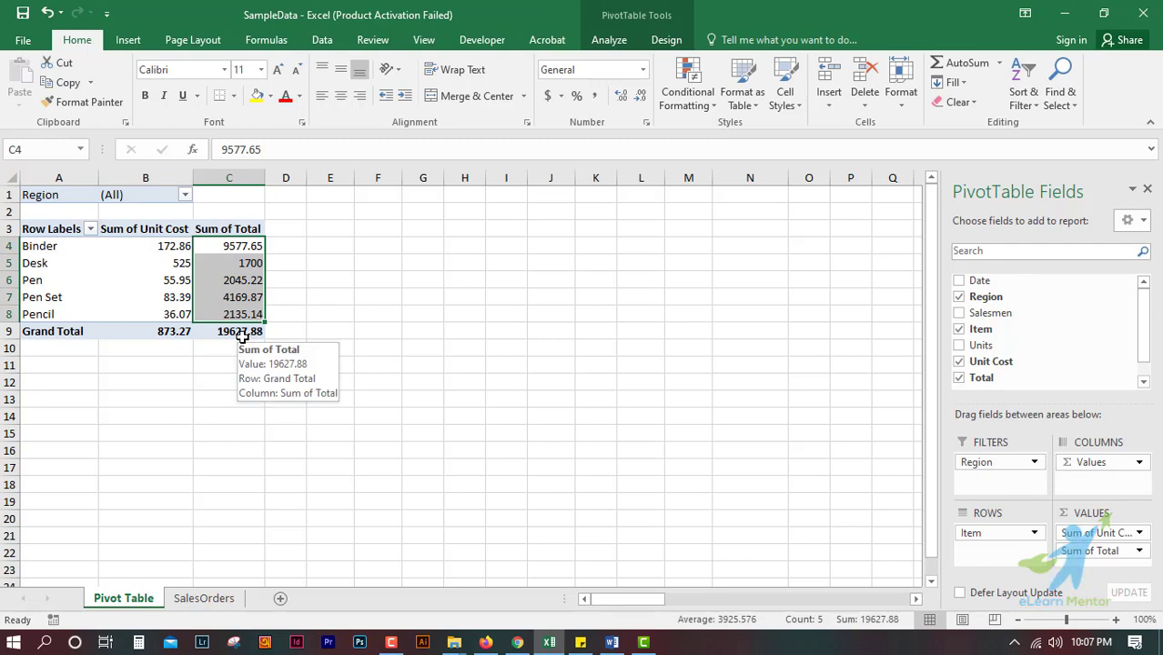
{"action": "left_click", "coordinate": [242, 333]}
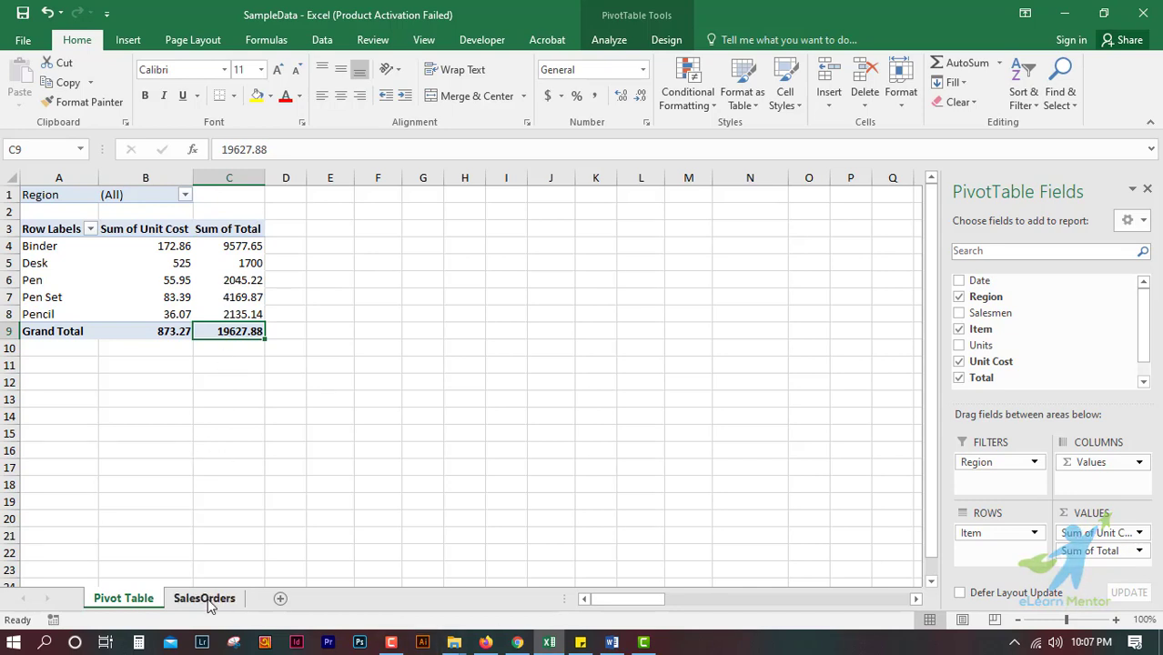
{"action": "left_click", "coordinate": [150, 382]}
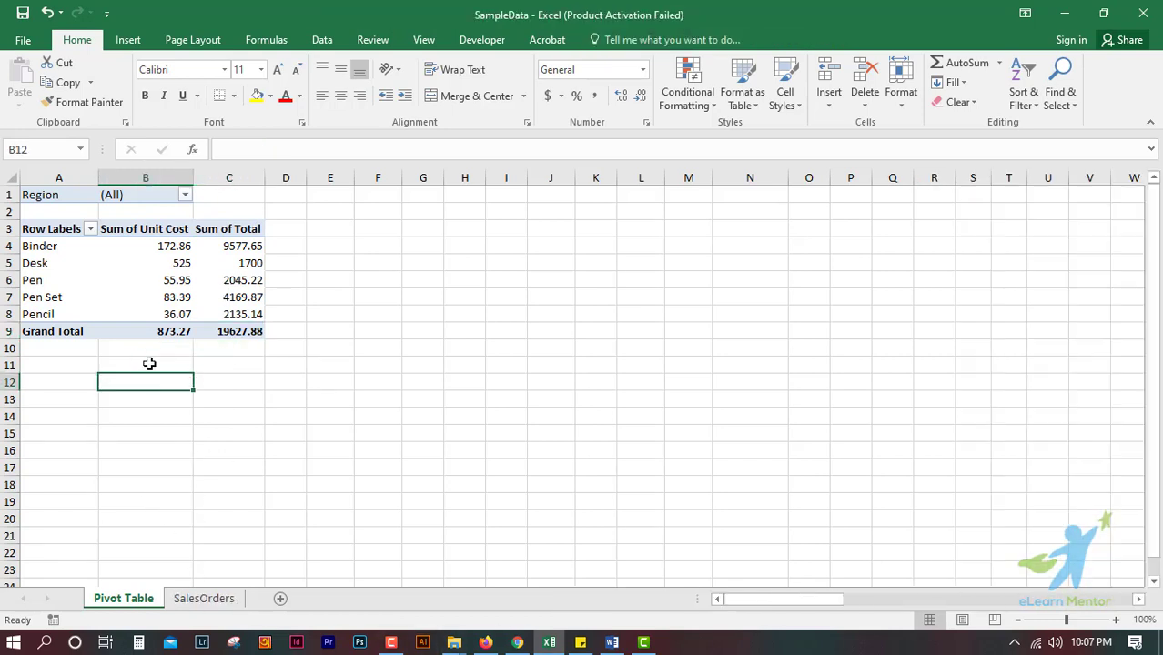
{"action": "key", "text": "Up"}
{"action": "key", "text": "Up"}
{"action": "key", "text": "Up"}
{"action": "key", "text": "Up"}
{"action": "key", "text": "Up"}
{"action": "left_click", "coordinate": [206, 599]}
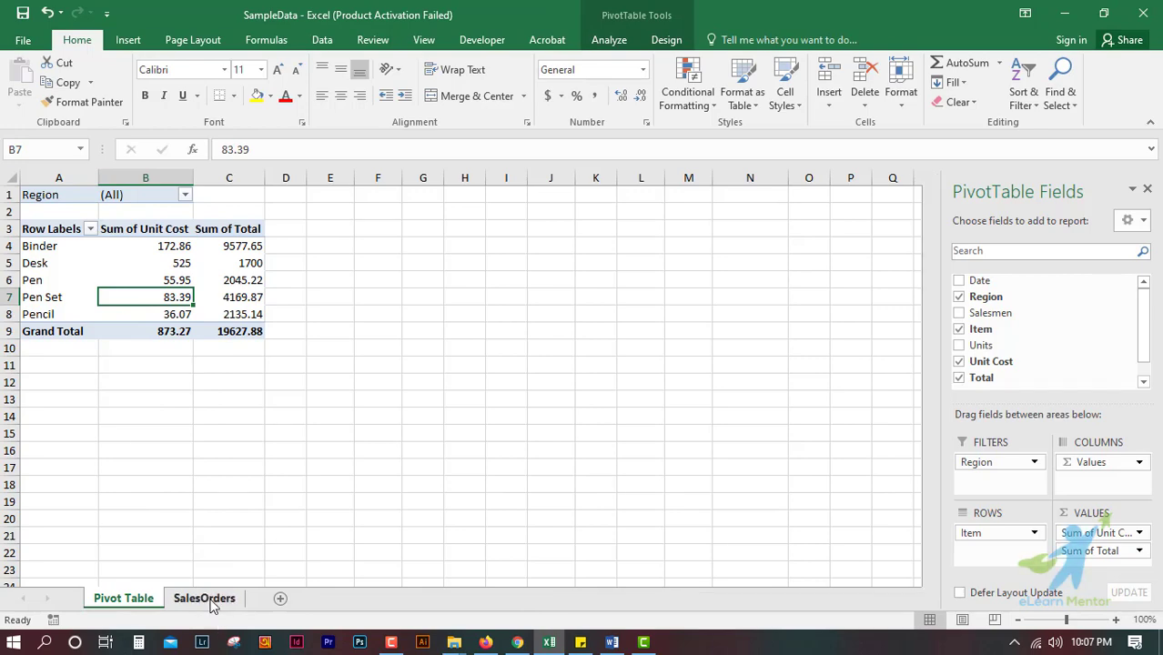
{"action": "left_click", "coordinate": [125, 599]}
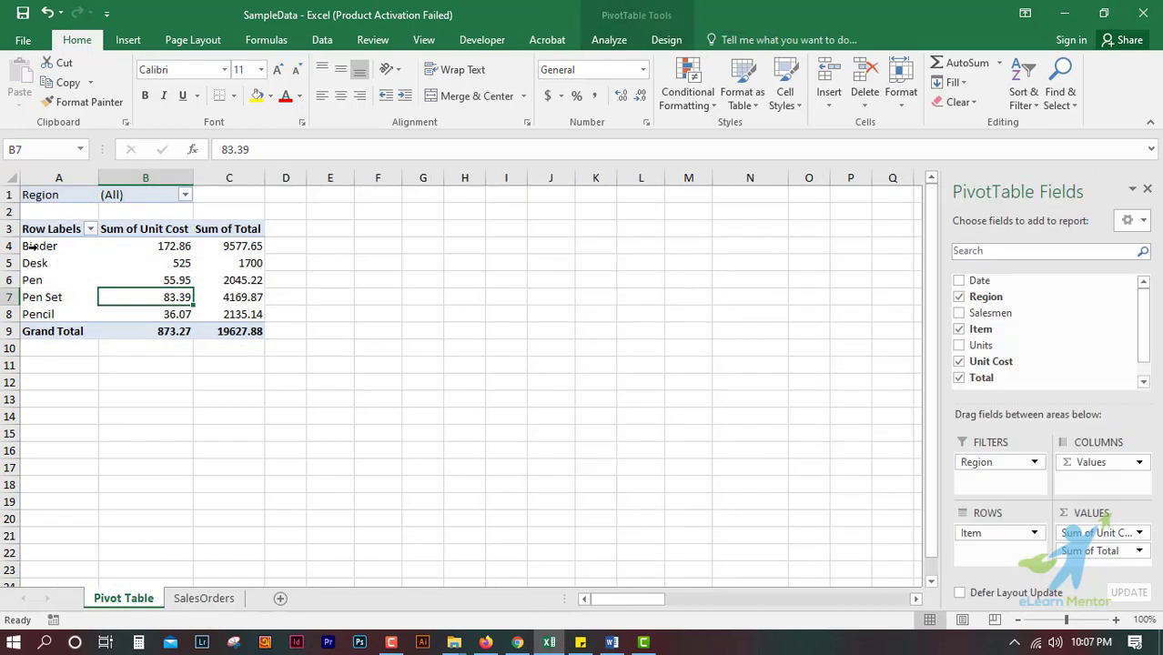
Examine the unit cost and total sums in the PivotTable's Binder row
{"action": "left_click", "coordinate": [29, 246]}
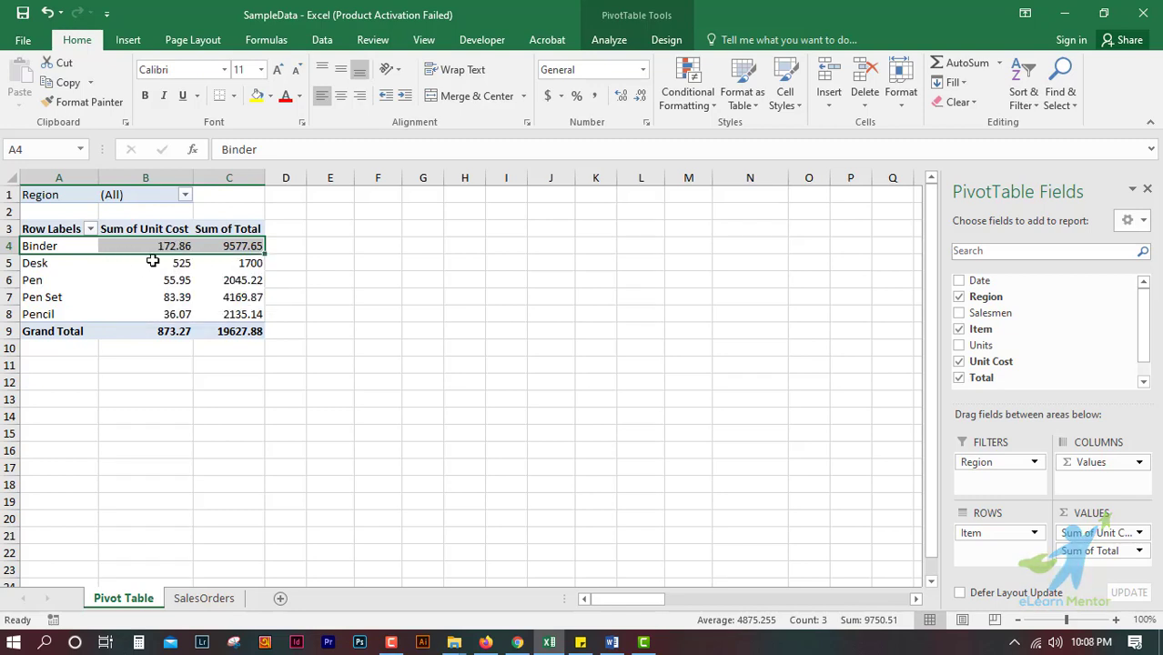
{"action": "mouse_move", "coordinate": [152, 261]}
{"action": "left_click", "coordinate": [134, 244]}
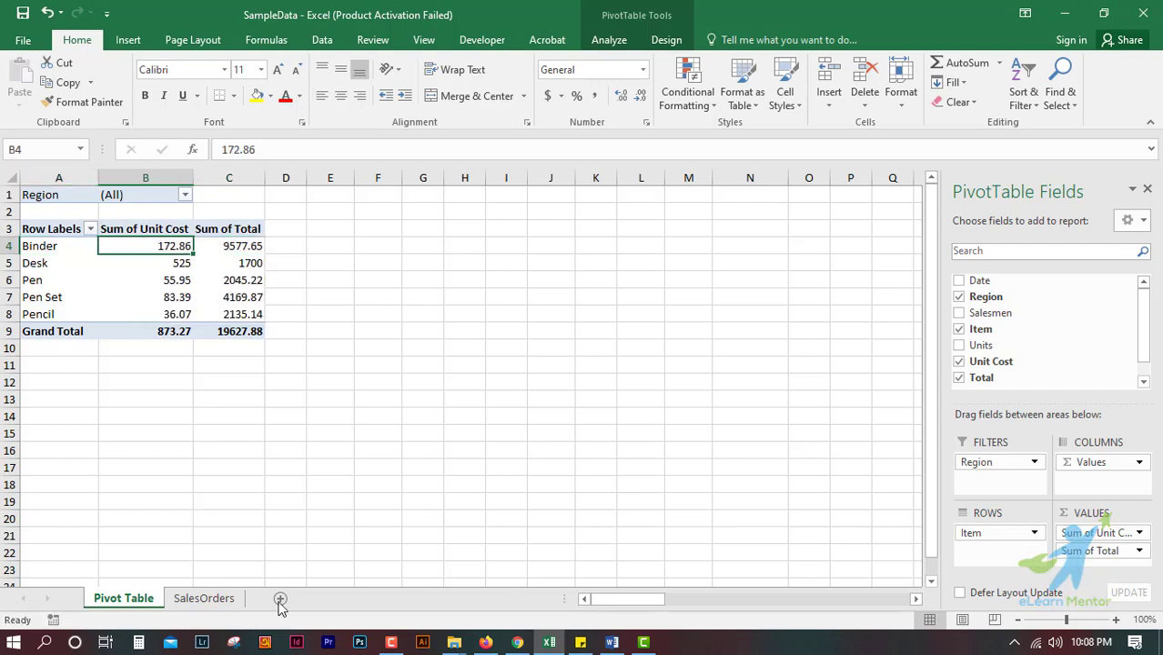
Filter the Item column of the SalesOrders table to show only Binder
{"action": "left_click", "coordinate": [206, 598]}
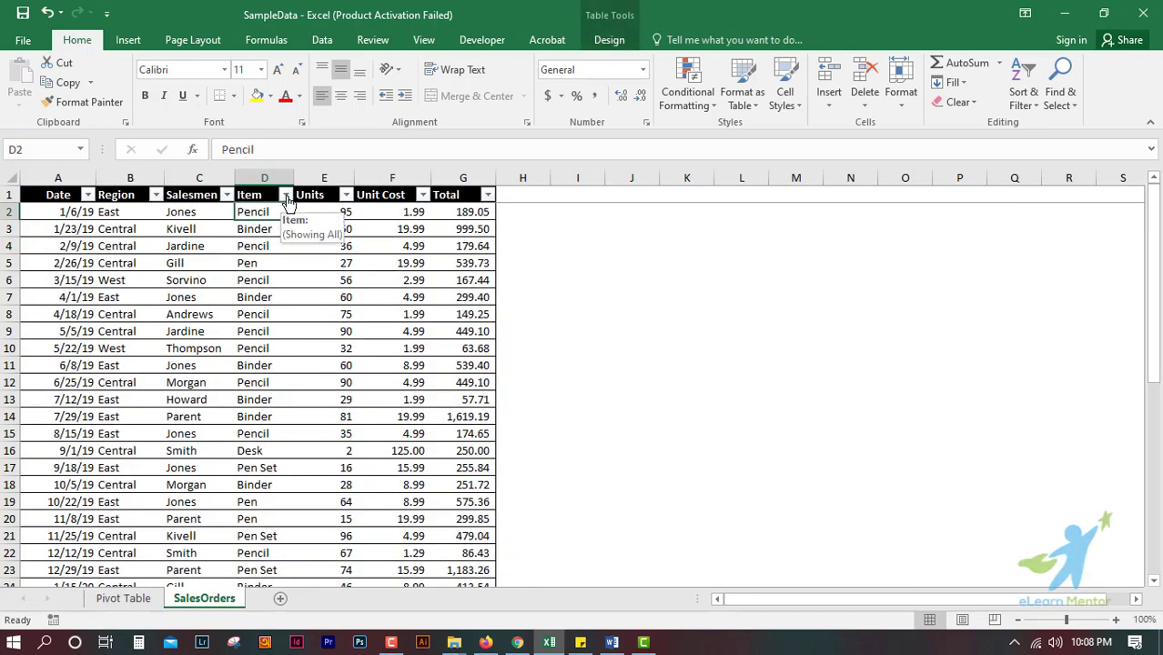
{"action": "left_click", "coordinate": [287, 196]}
{"action": "left_click", "coordinate": [141, 360]}
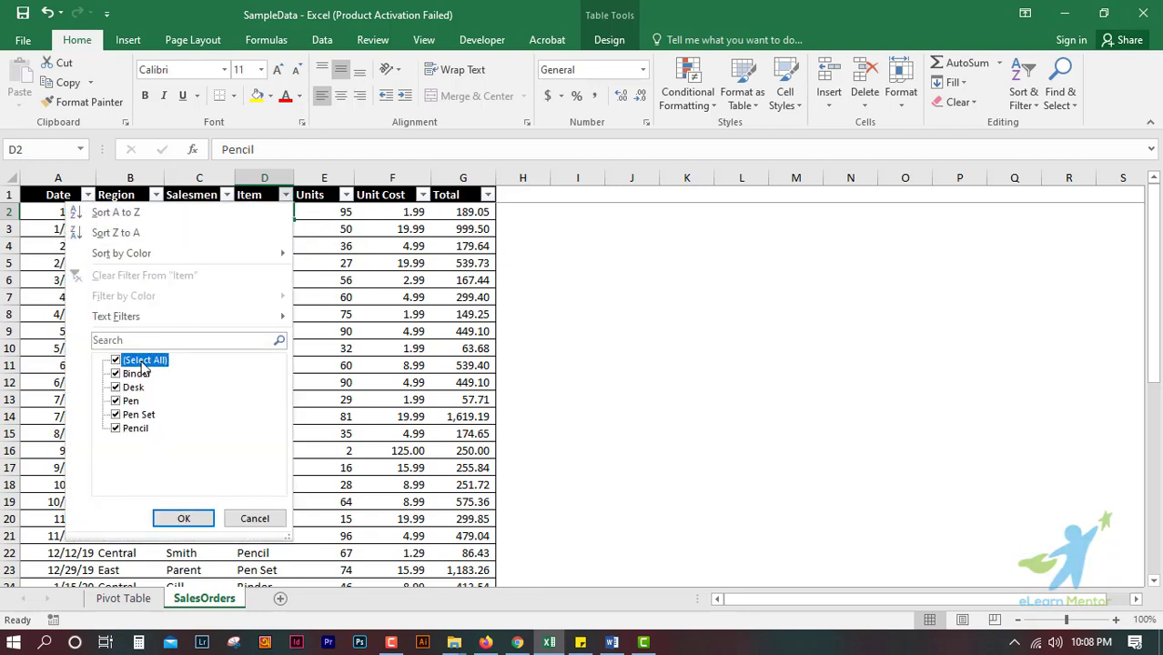
{"action": "left_click", "coordinate": [136, 374]}
{"action": "left_click", "coordinate": [182, 519]}
{"action": "left_click", "coordinate": [287, 350]}
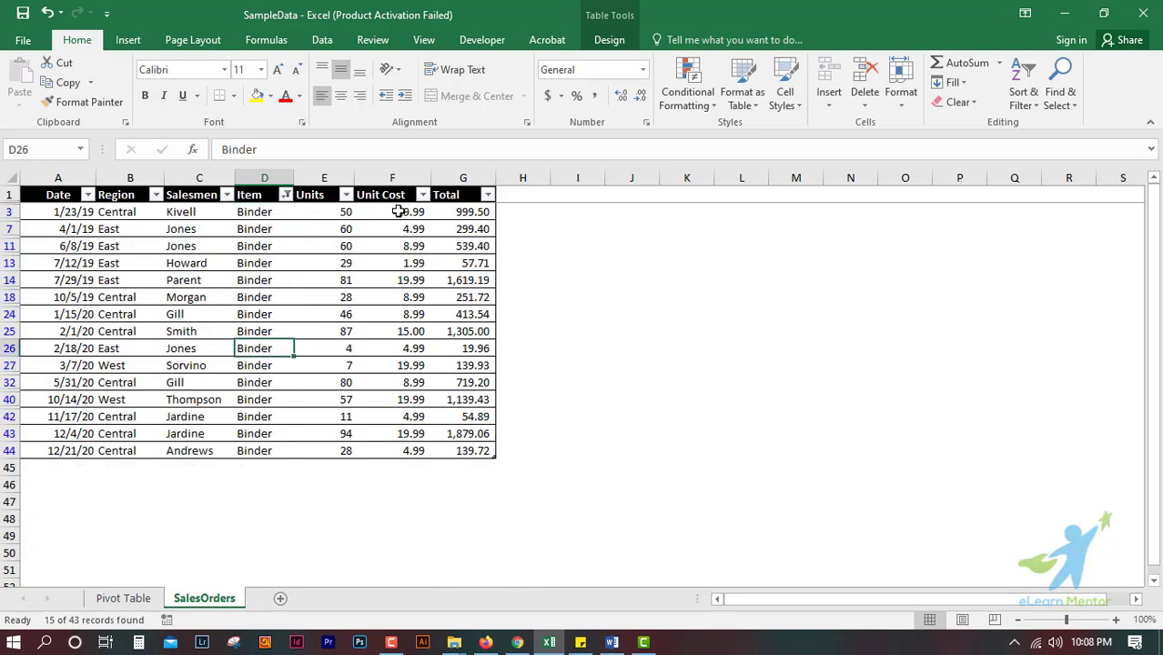
Compare the sum of the filtered Binder unit costs in SalesOrders with the Binder unit cost in the PivotTable
{"action": "left_click_drag", "start_coordinate": [398, 211], "coordinate": [406, 467]}
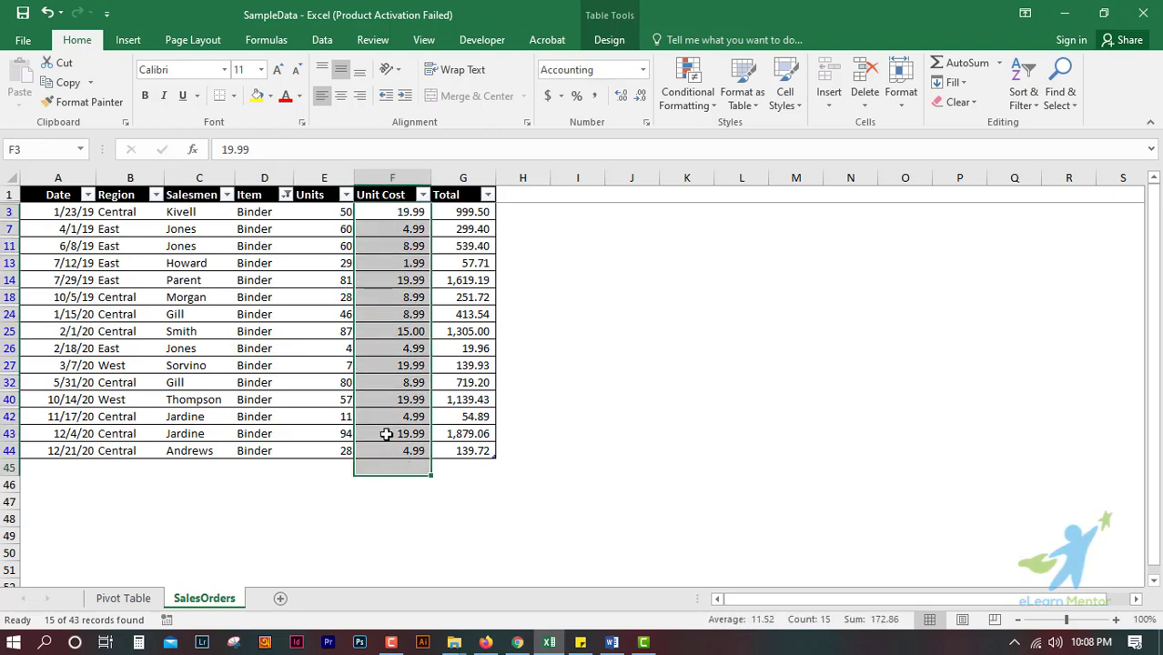
{"action": "left_click_drag", "start_coordinate": [399, 213], "coordinate": [396, 450]}
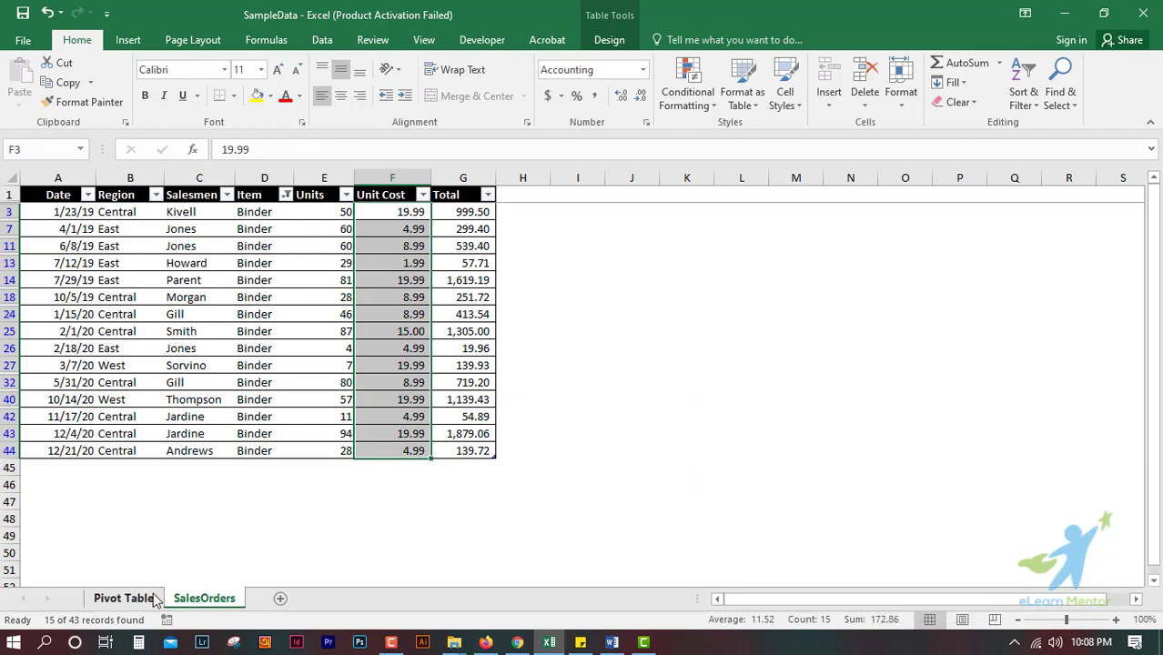
{"action": "left_click", "coordinate": [128, 599]}
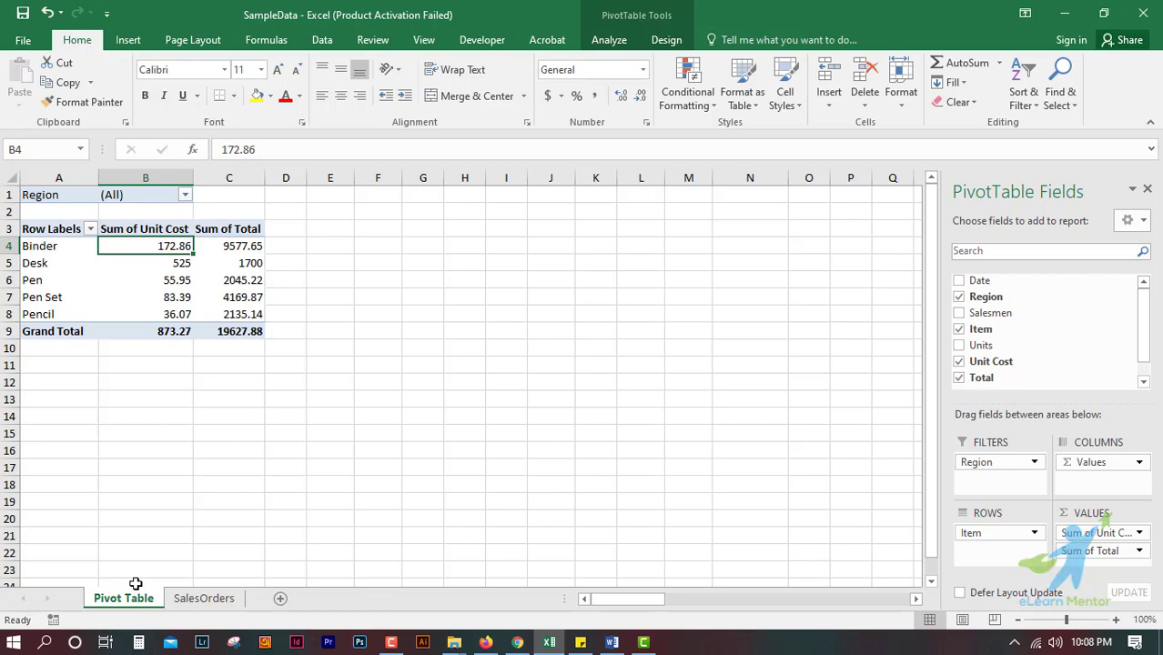
{"action": "left_click", "coordinate": [204, 598]}
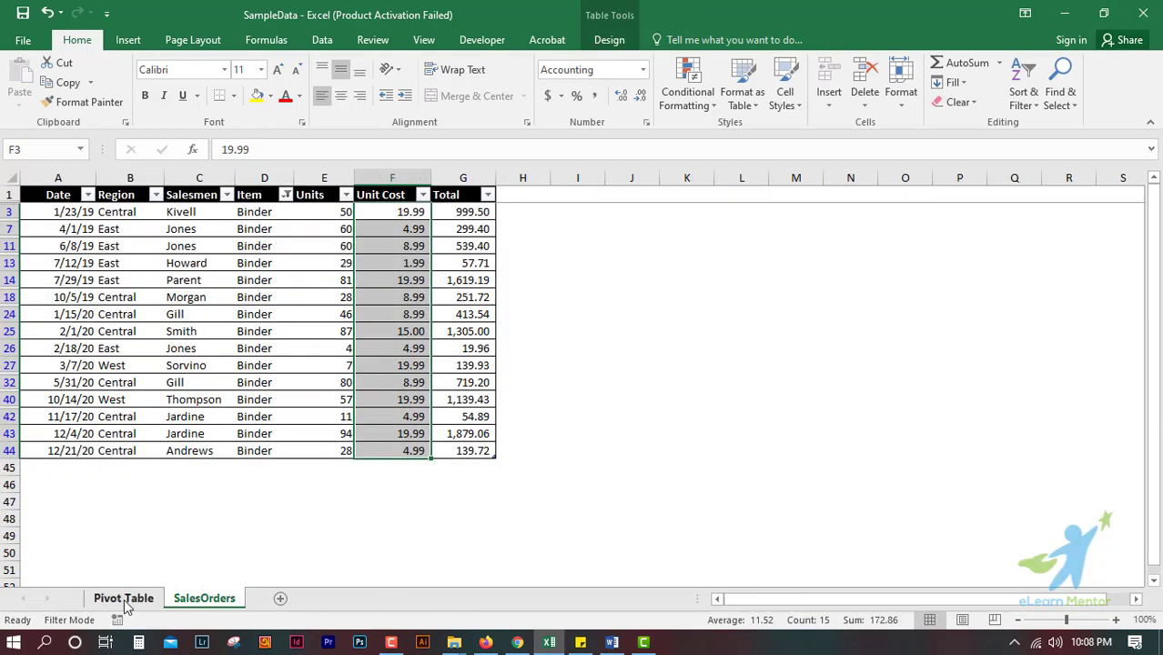
{"action": "left_click", "coordinate": [120, 599]}
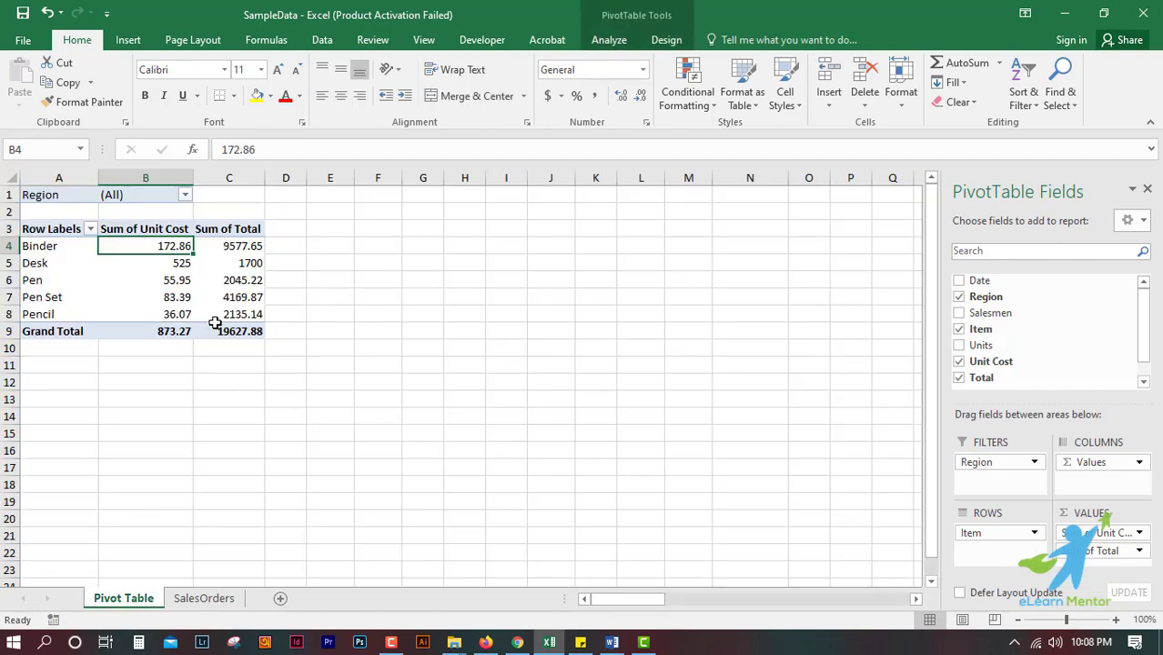
{"action": "left_click", "coordinate": [189, 600]}
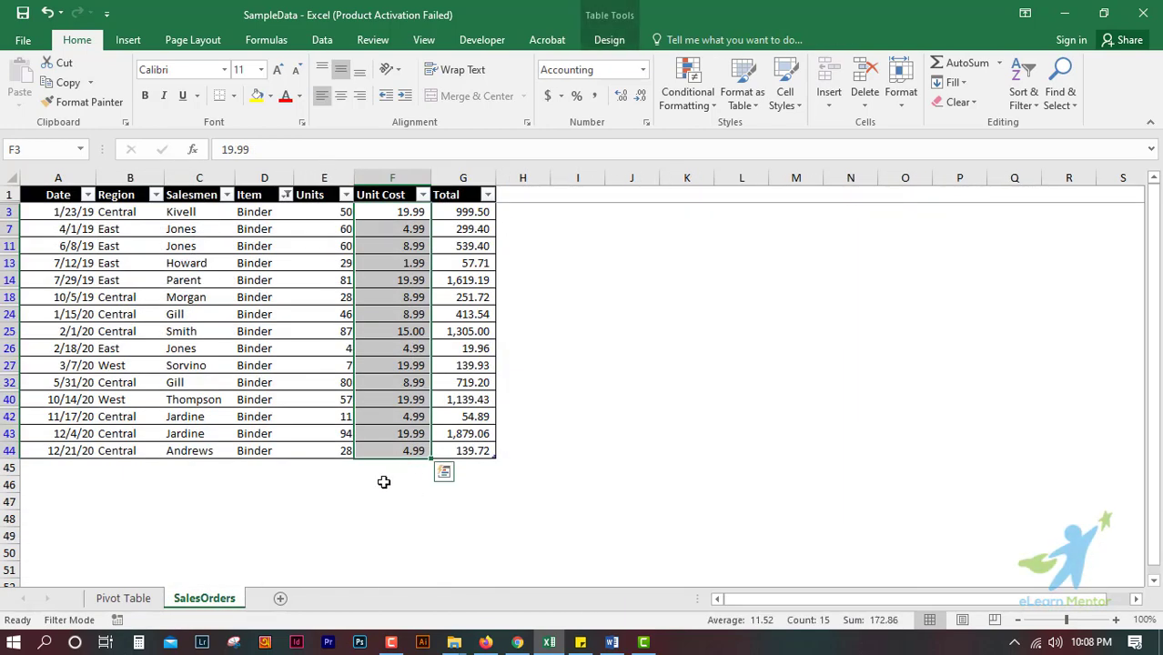
{"action": "left_click", "coordinate": [146, 601]}
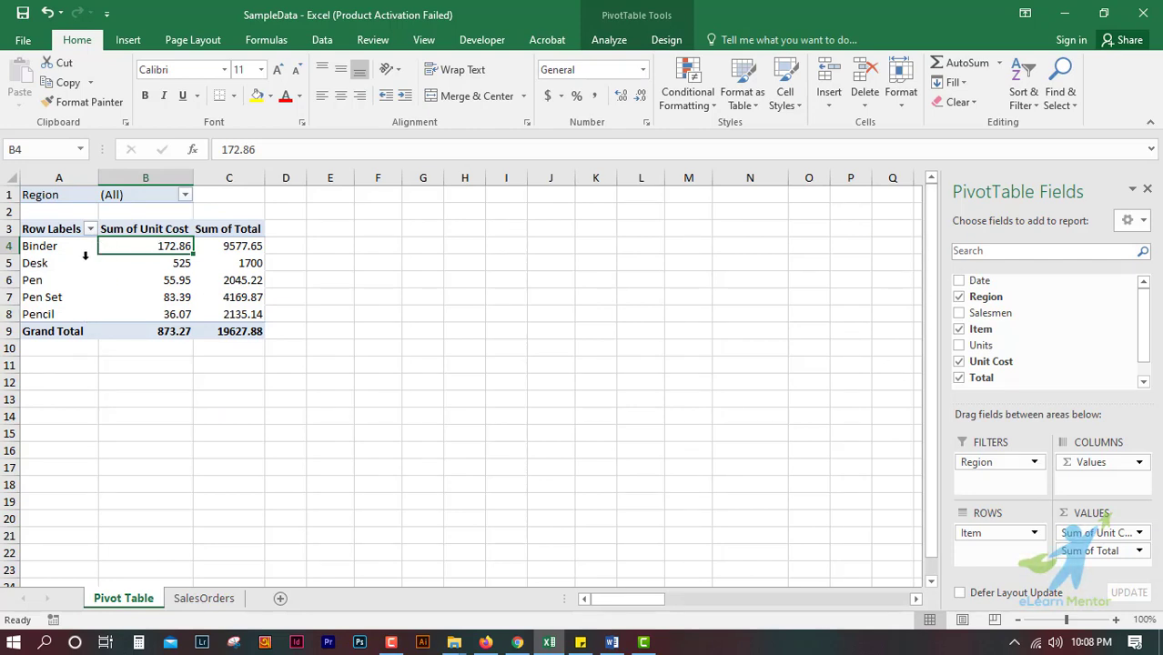
Change the Item filter of the SalesOrders table from Binder to only Desk
{"action": "mouse_move", "coordinate": [172, 263]}
{"action": "left_click", "coordinate": [206, 597]}
{"action": "left_click", "coordinate": [325, 295]}
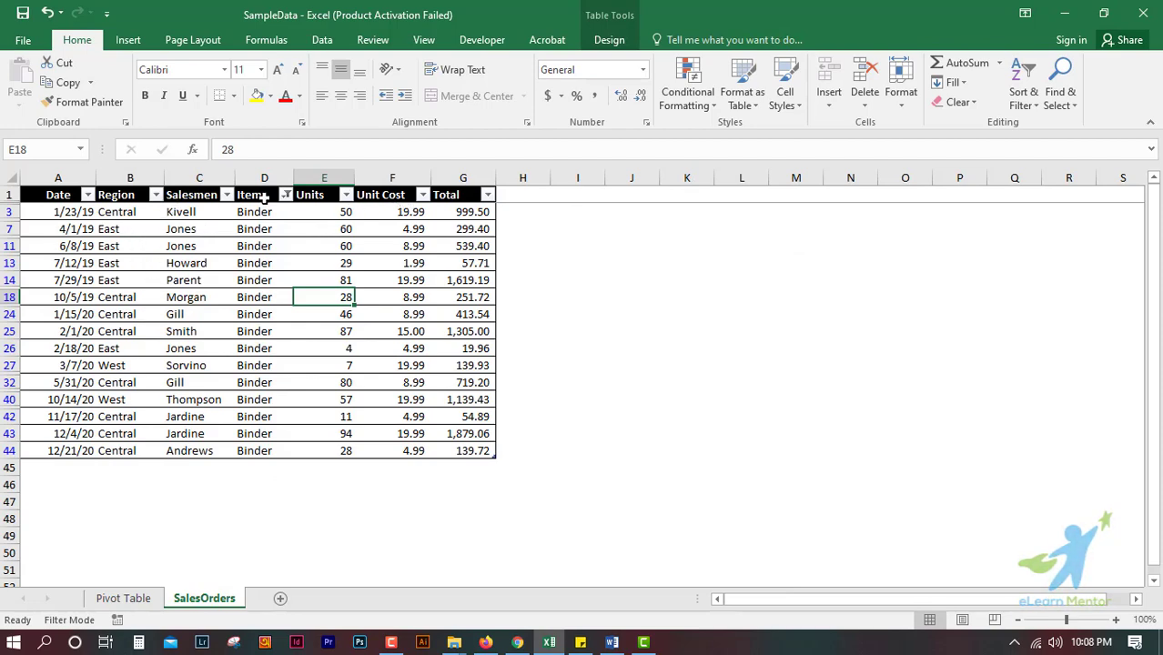
{"action": "left_click", "coordinate": [286, 194]}
{"action": "left_click", "coordinate": [137, 374]}
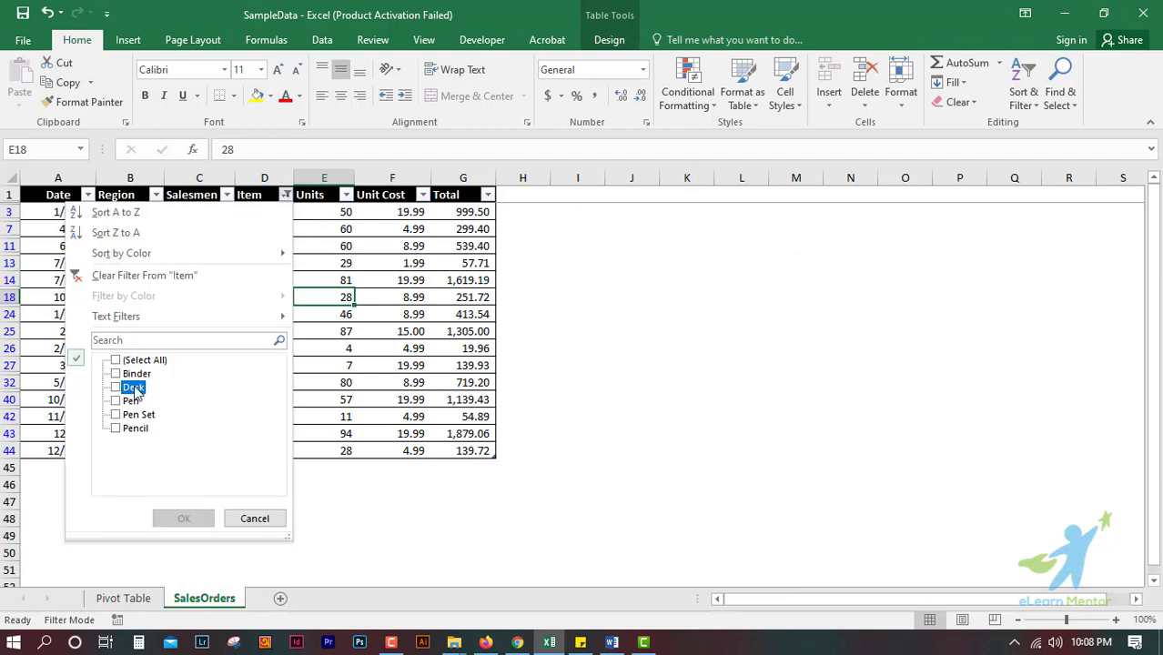
{"action": "left_click", "coordinate": [133, 388]}
{"action": "left_click", "coordinate": [184, 517]}
Compare the sum of the filtered Desk unit costs in SalesOrders with the Desk unit cost in the PivotTable
{"action": "left_click_drag", "start_coordinate": [390, 214], "coordinate": [395, 248]}
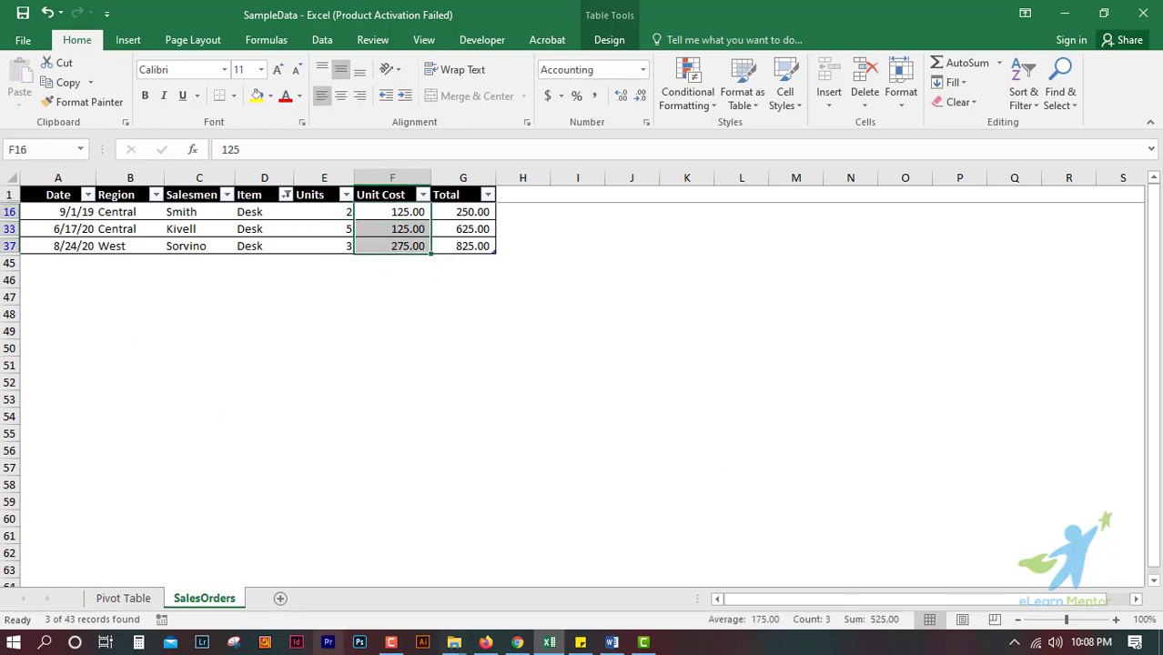
{"action": "left_click", "coordinate": [120, 599]}
{"action": "left_click", "coordinate": [169, 268]}
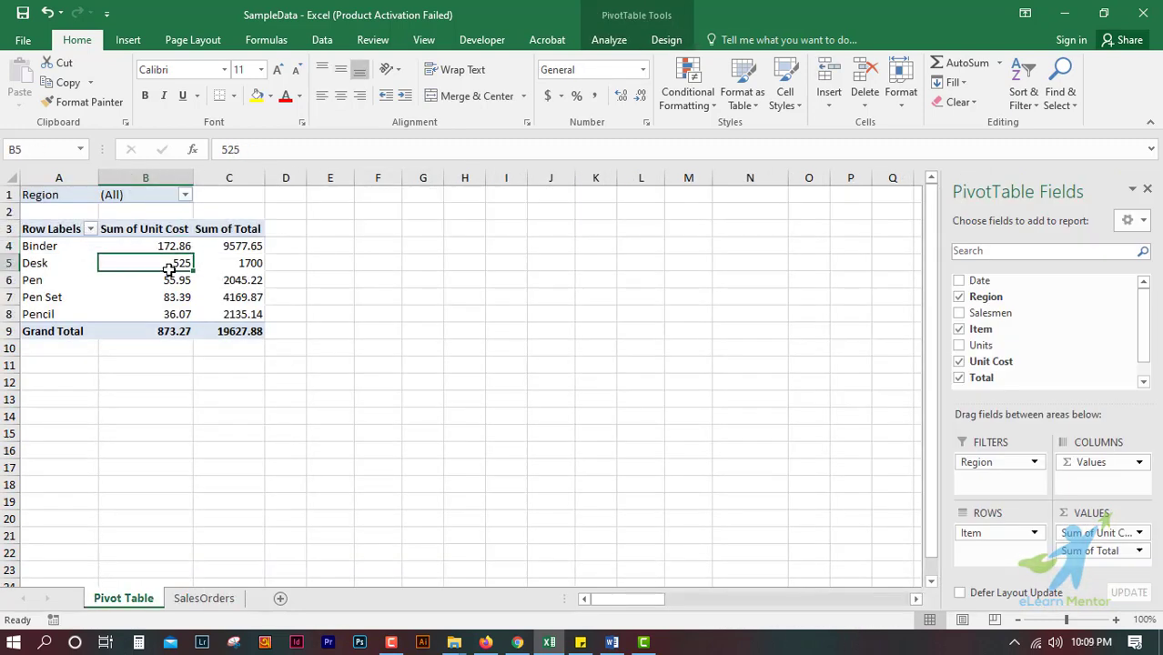
{"action": "left_click", "coordinate": [183, 246]}
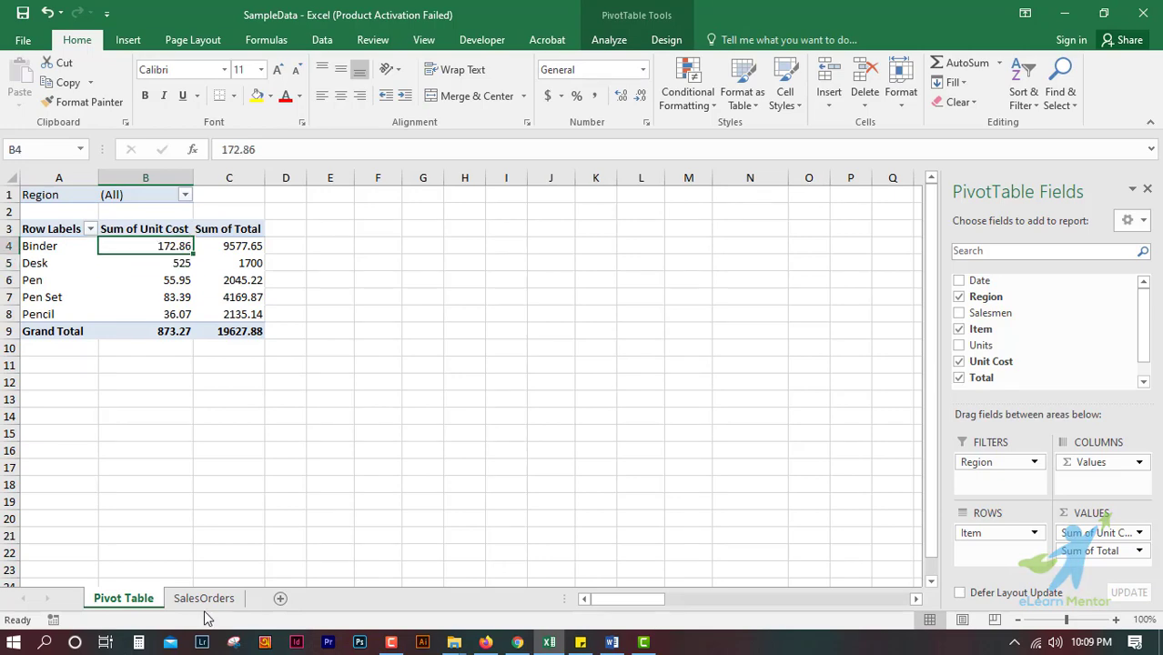
Compare the sum of the filtered Desk totals in SalesOrders with the Sum of Total value in the PivotTable's Desk row
{"action": "left_click", "coordinate": [204, 598]}
{"action": "left_click_drag", "start_coordinate": [473, 212], "coordinate": [473, 261]}
{"action": "left_click", "coordinate": [122, 598]}
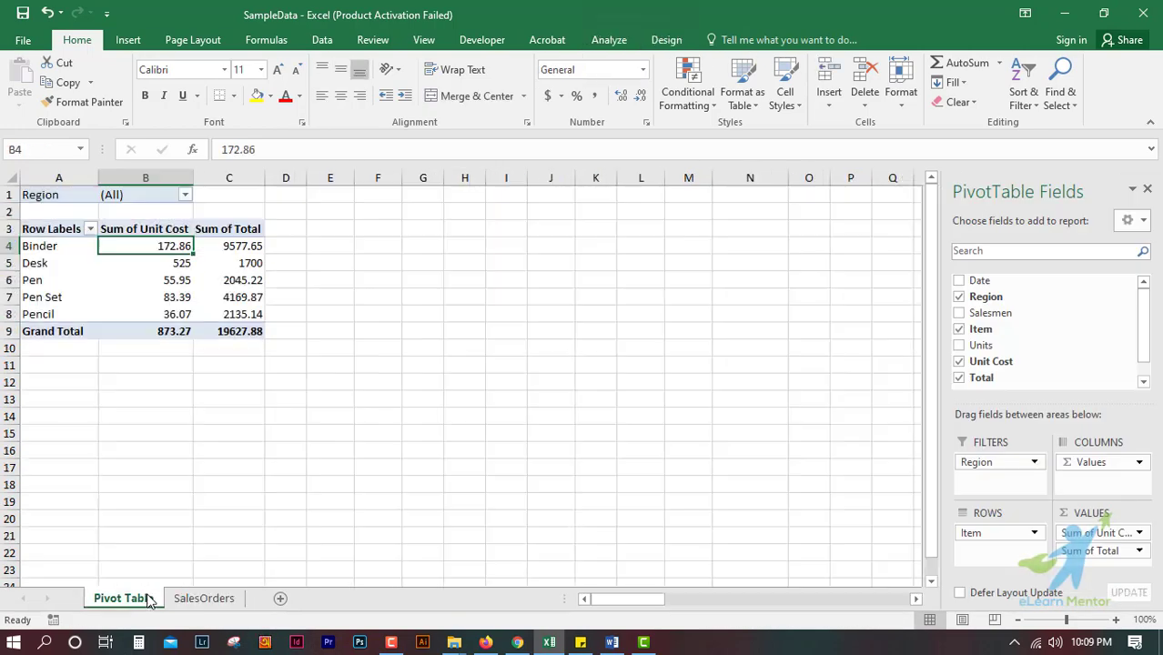
{"action": "left_click", "coordinate": [182, 263]}
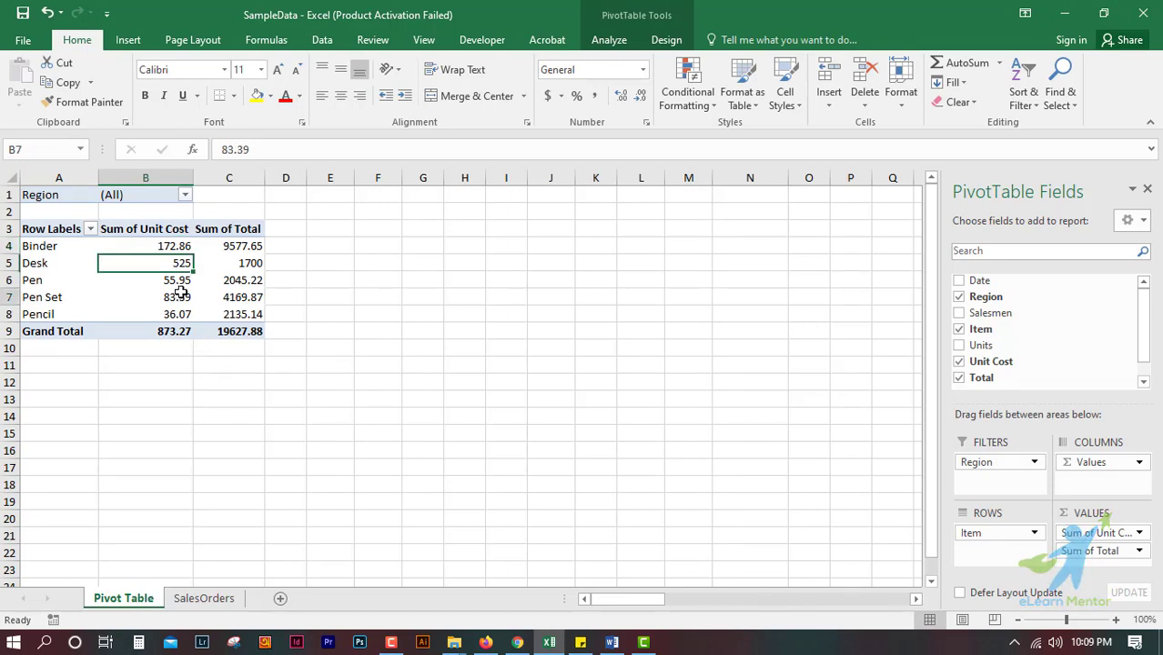
{"action": "left_click", "coordinate": [178, 296]}
{"action": "left_click", "coordinate": [30, 246]}
{"action": "left_click", "coordinate": [33, 263]}
{"action": "left_click", "coordinate": [248, 264]}
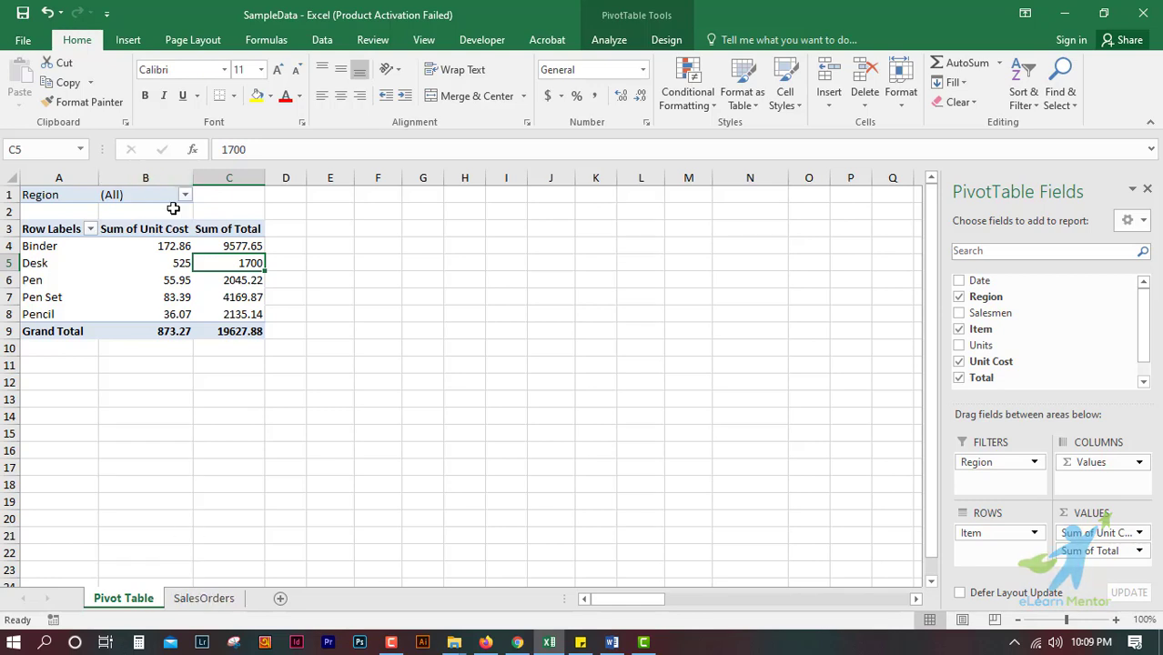
Try to remove the filtering on the SalesOrders sheet while an empty cell below the table is selected
{"action": "left_click", "coordinate": [200, 600]}
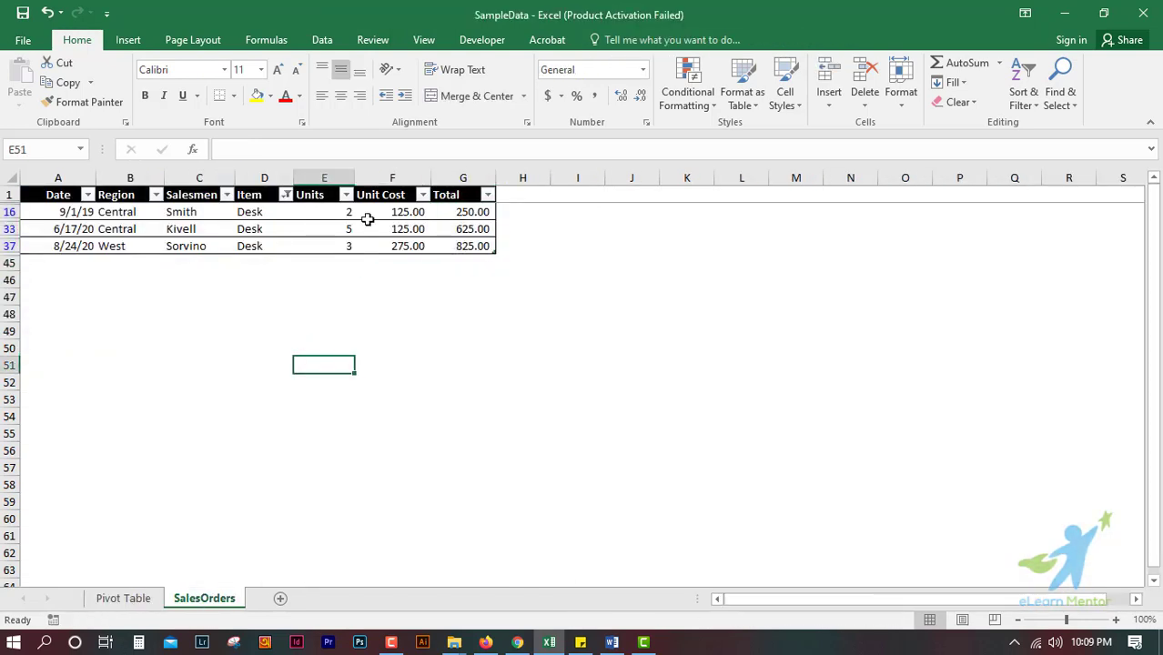
{"action": "left_click", "coordinate": [1023, 91]}
{"action": "left_click", "coordinate": [1065, 189]}
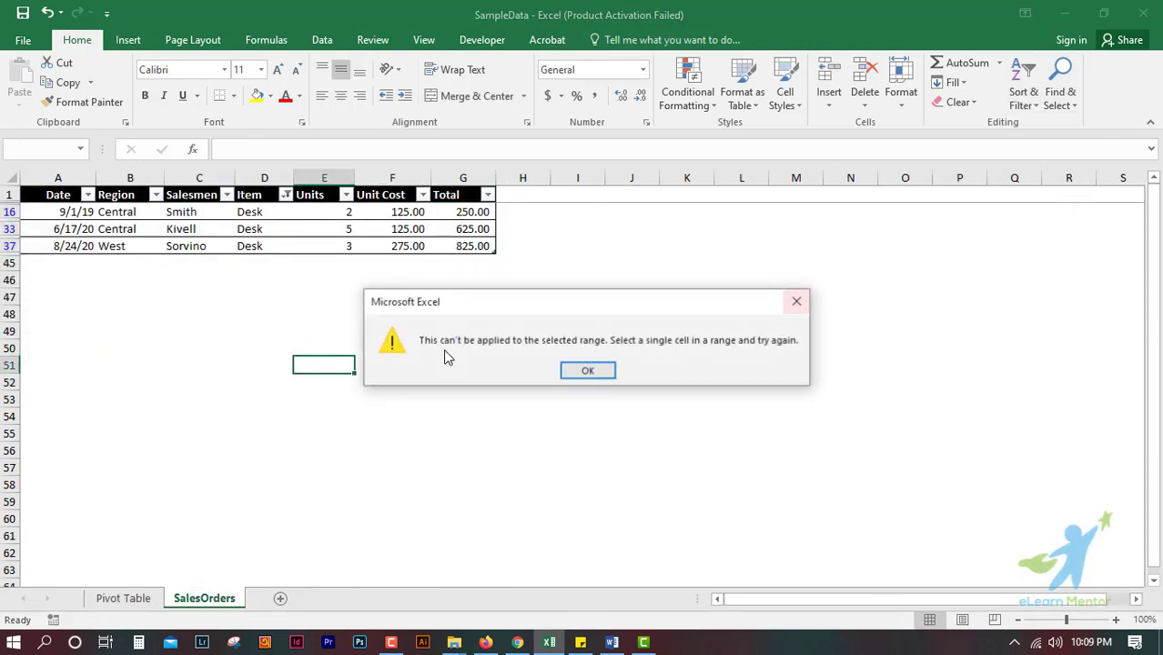
{"action": "left_click", "coordinate": [796, 301]}
{"action": "left_click", "coordinate": [223, 298]}
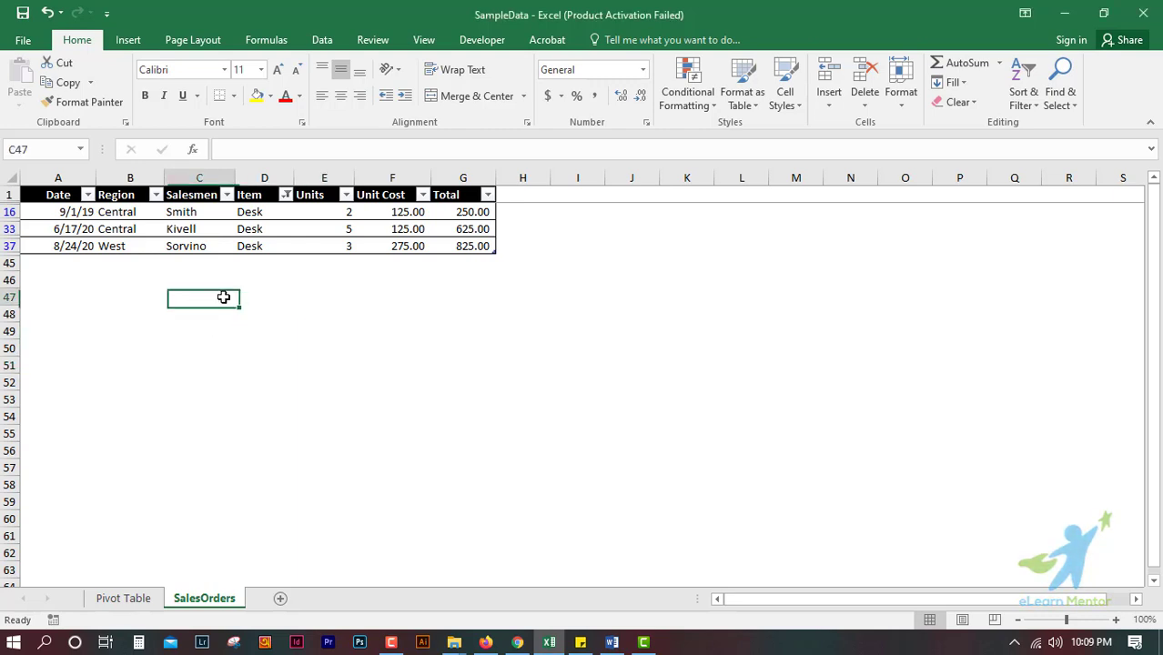
{"action": "left_click", "coordinate": [1023, 91]}
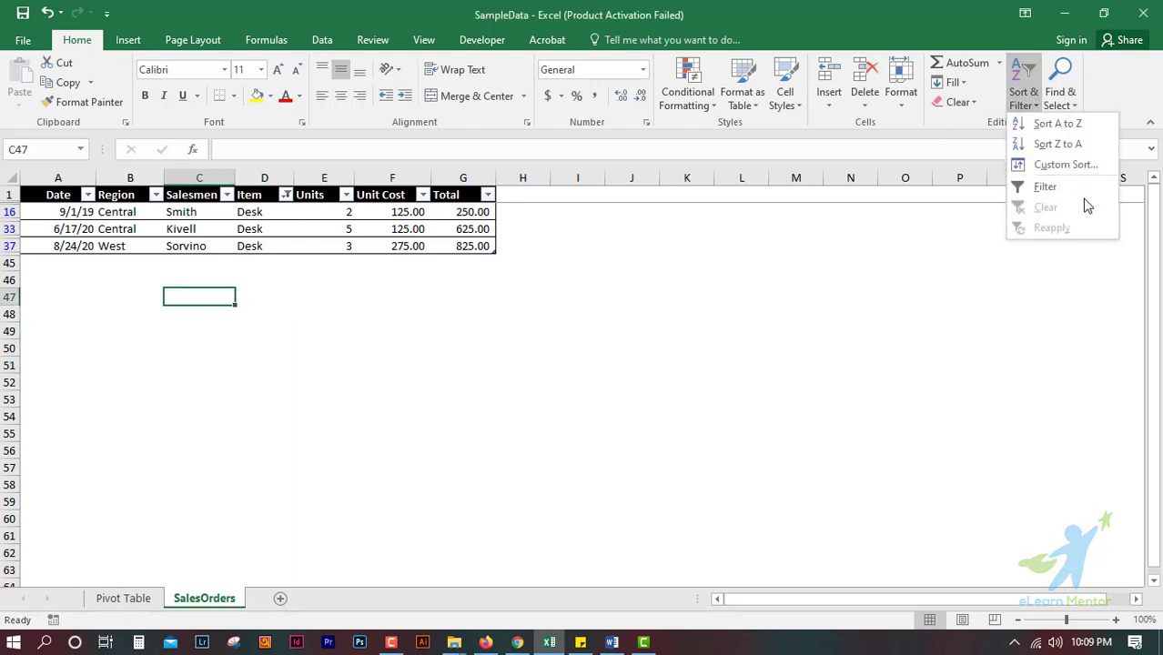
{"action": "left_click", "coordinate": [338, 309]}
Clear the filter from the Item column of the SalesOrders table
{"action": "left_click", "coordinate": [286, 195]}
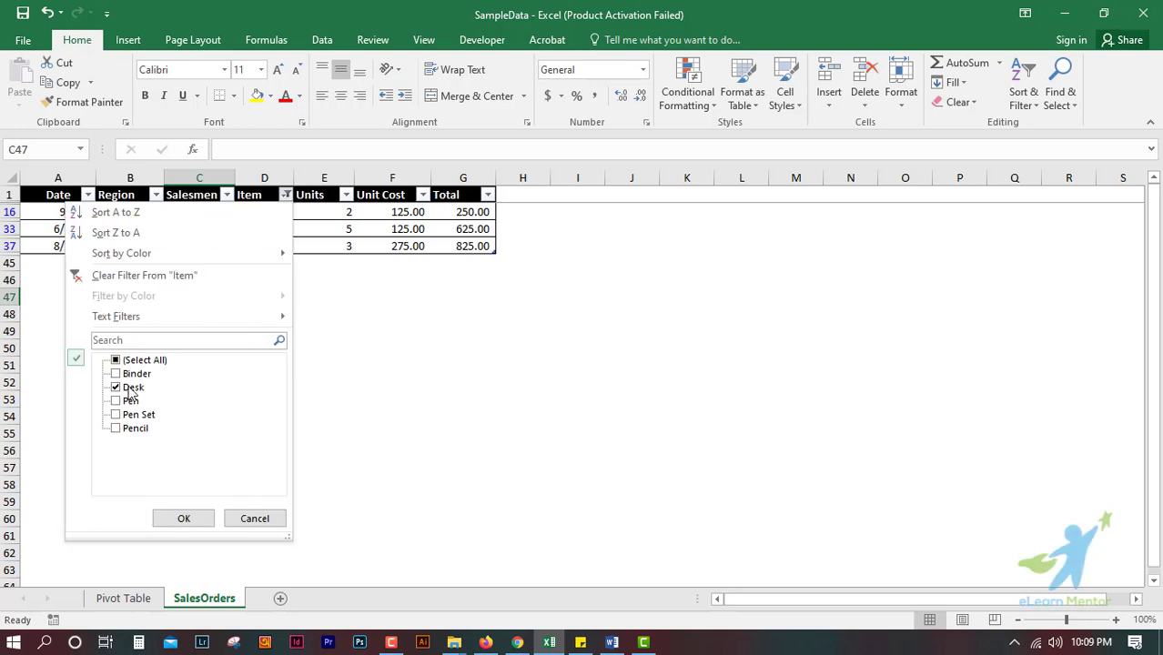
{"action": "left_click", "coordinate": [117, 360]}
{"action": "left_click", "coordinate": [141, 274]}
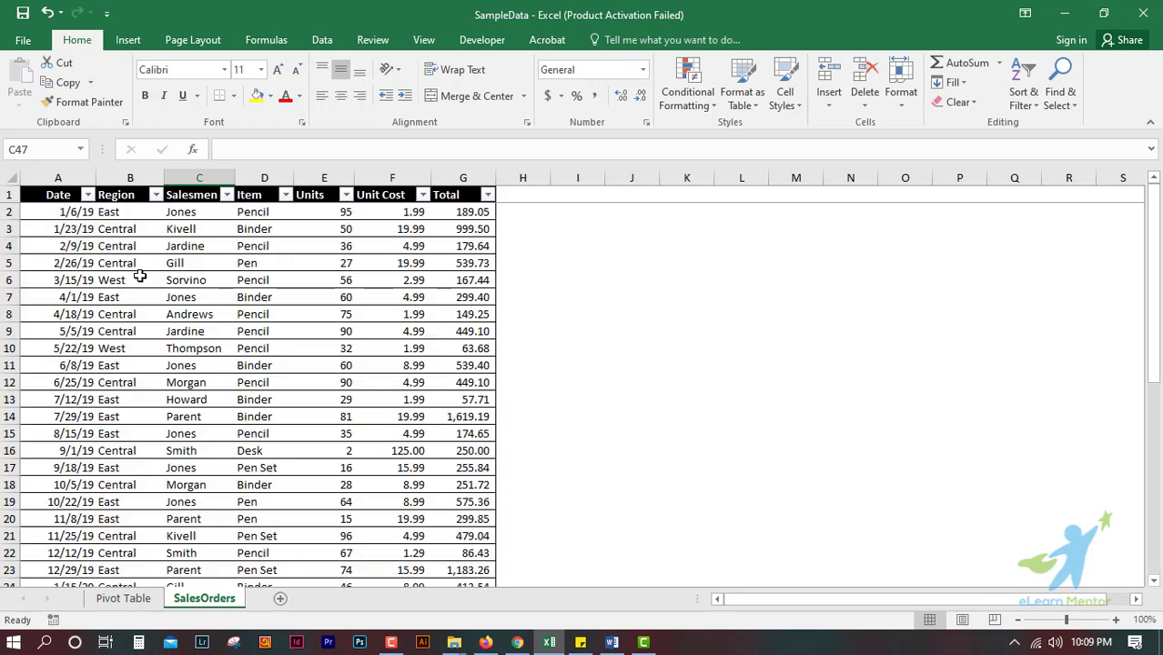
{"action": "left_click", "coordinate": [187, 365]}
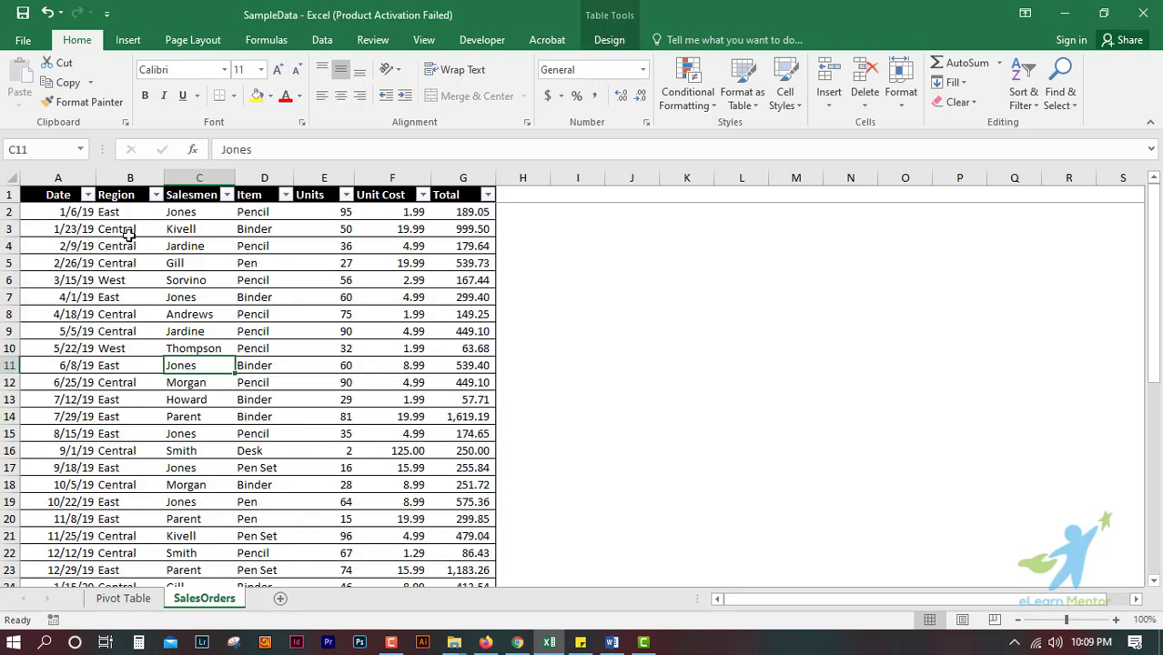
Filter the Region column of the SalesOrders table to show only East
{"action": "left_click", "coordinate": [136, 211]}
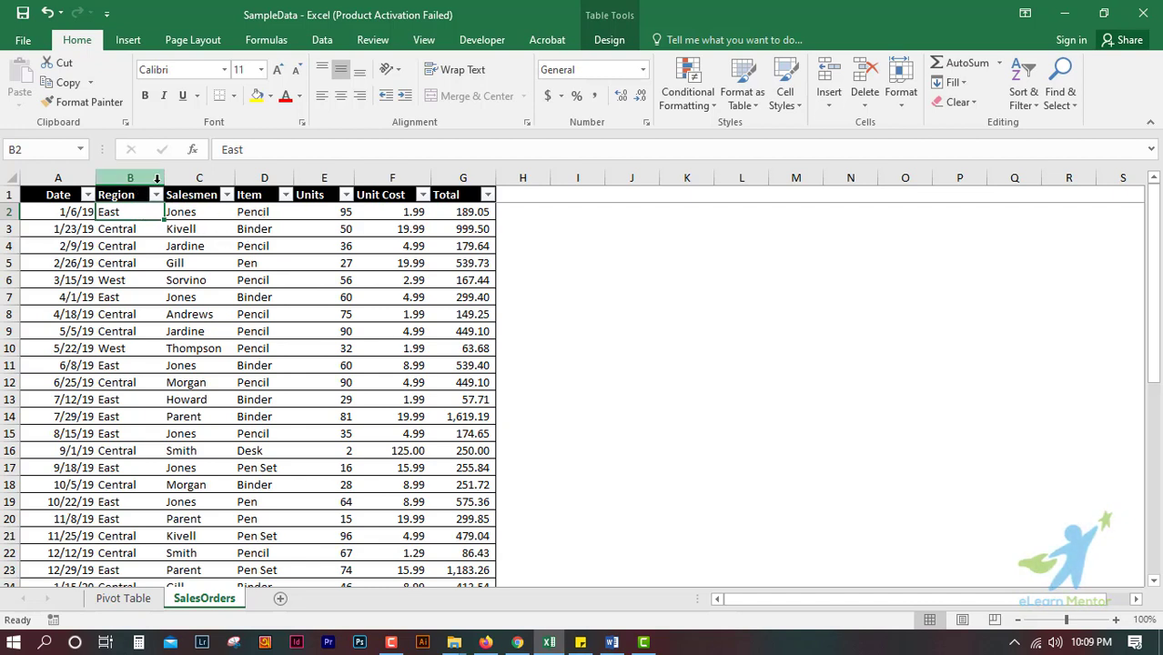
{"action": "left_click", "coordinate": [243, 252]}
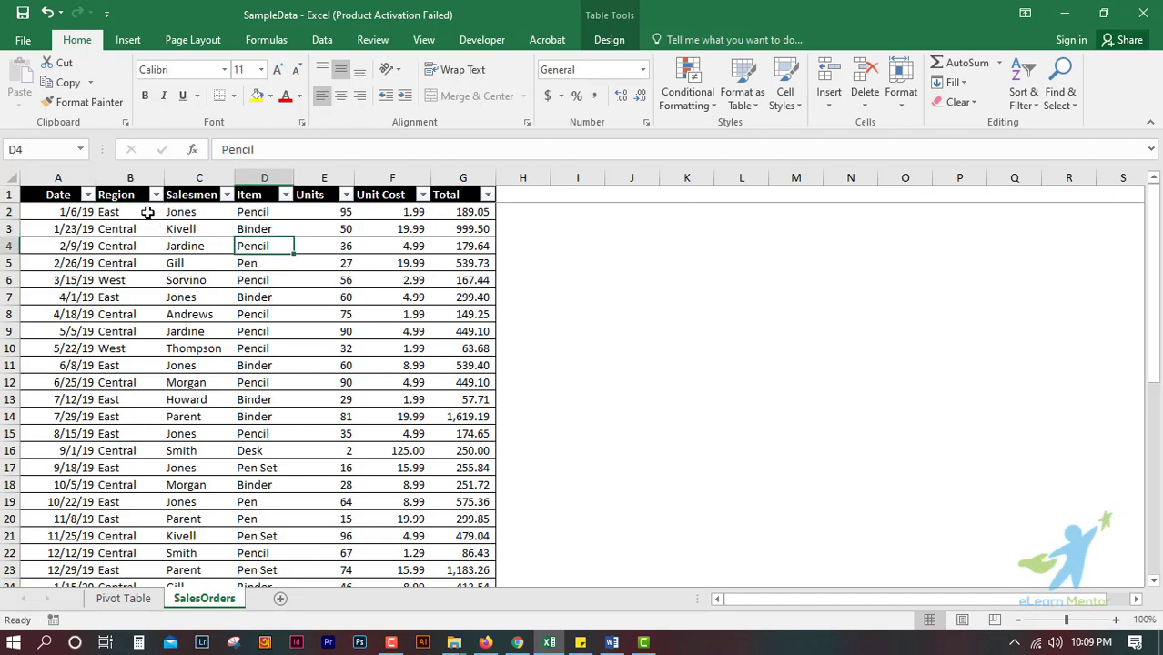
{"action": "left_click", "coordinate": [155, 212]}
{"action": "left_click", "coordinate": [156, 195]}
{"action": "left_click", "coordinate": [69, 360]}
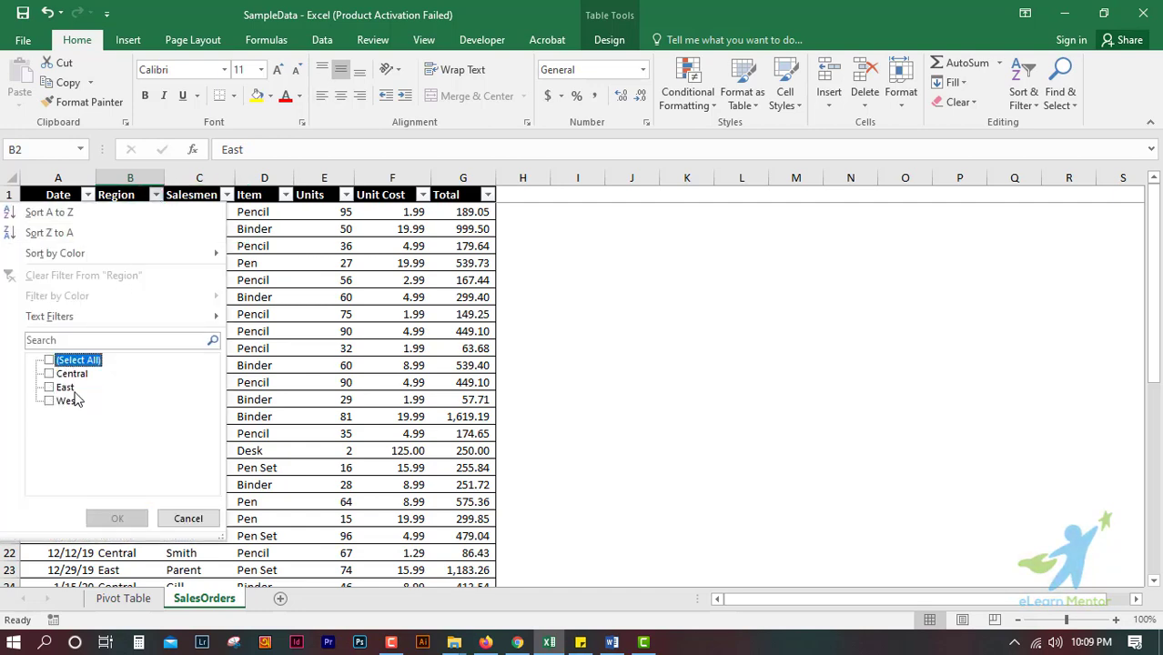
{"action": "left_click", "coordinate": [64, 387]}
{"action": "left_click", "coordinate": [132, 522]}
Filter the Item column of the SalesOrders table to show only Pencil, and select the remaining Unit Cost values to sum them
{"action": "left_click", "coordinate": [284, 298]}
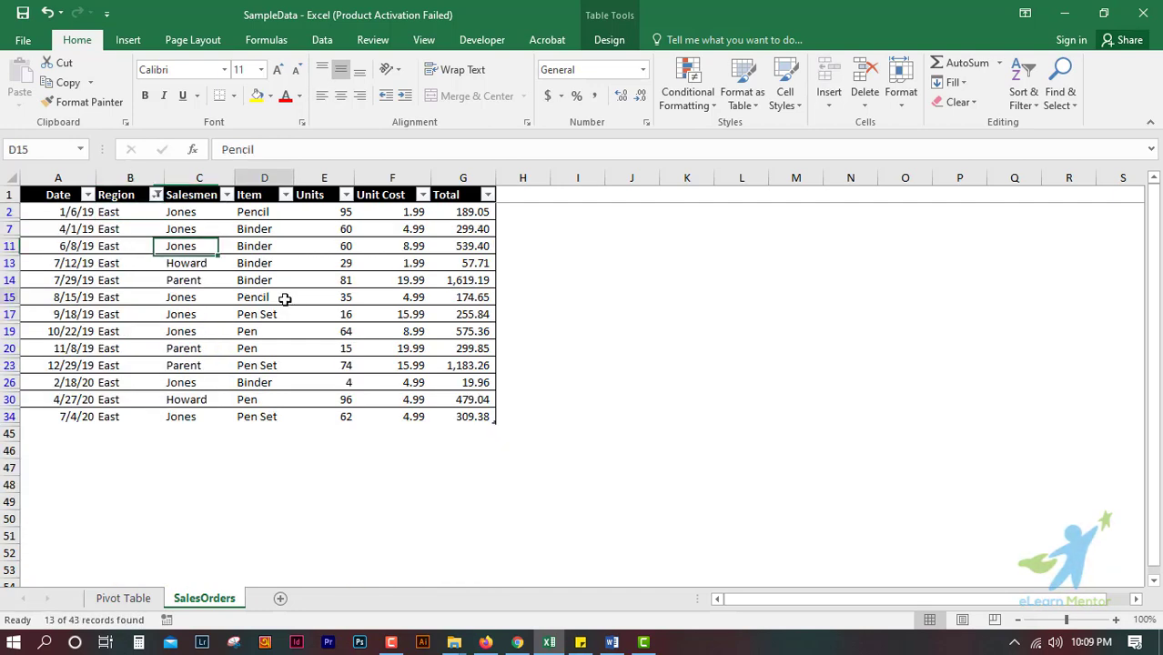
{"action": "left_click", "coordinate": [286, 196]}
{"action": "left_click", "coordinate": [157, 360]}
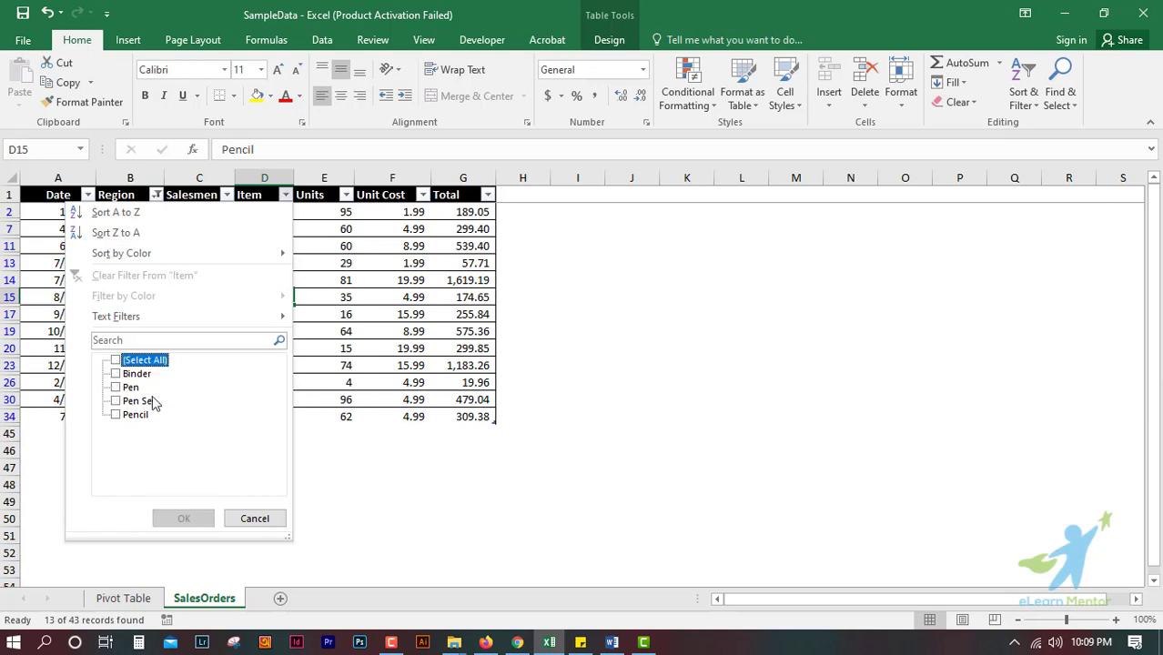
{"action": "left_click", "coordinate": [138, 415]}
{"action": "left_click", "coordinate": [183, 518]}
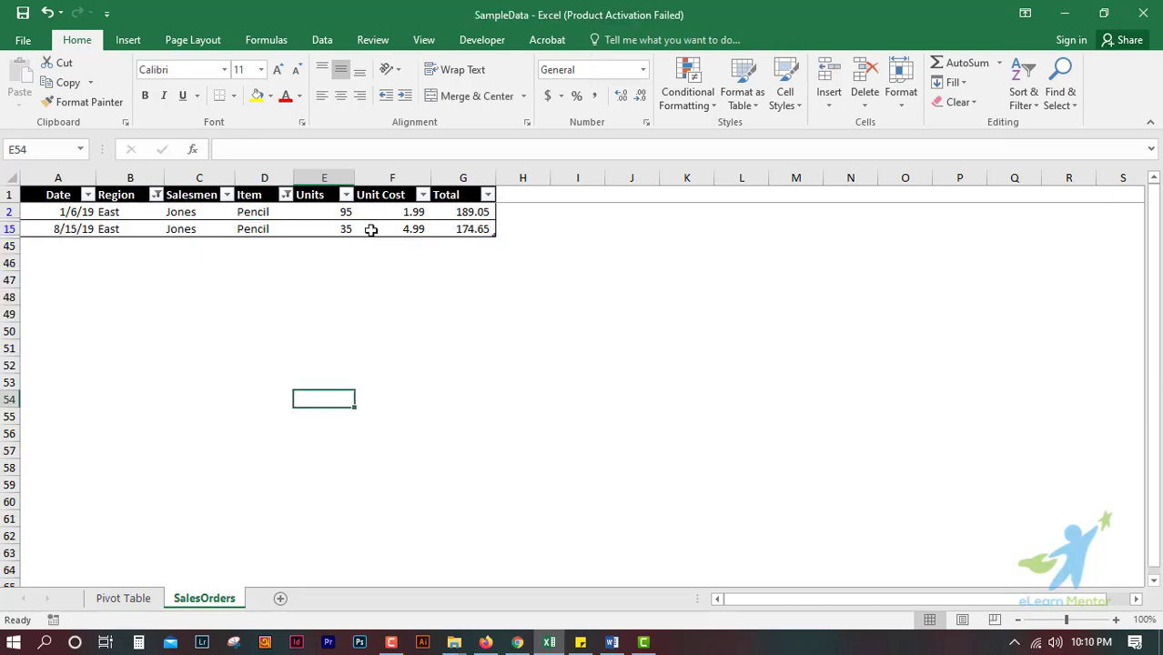
{"action": "left_click_drag", "start_coordinate": [408, 213], "coordinate": [402, 231]}
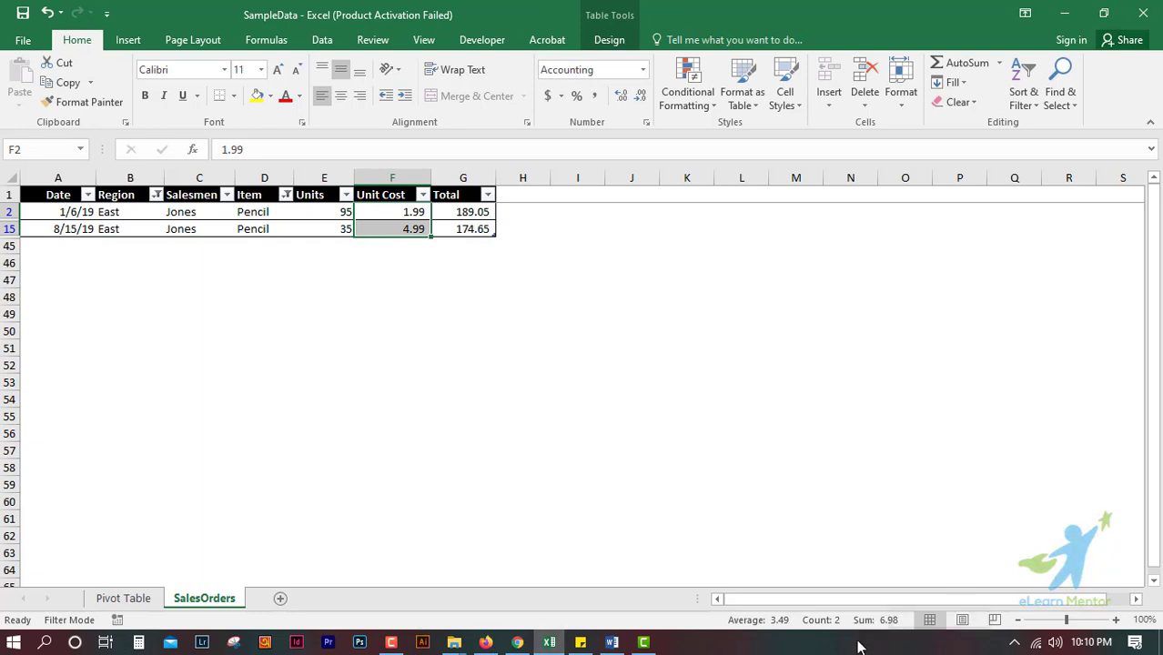
Set the Region report filter of the PivotTable to East
{"action": "left_click", "coordinate": [129, 600]}
{"action": "left_click", "coordinate": [109, 331]}
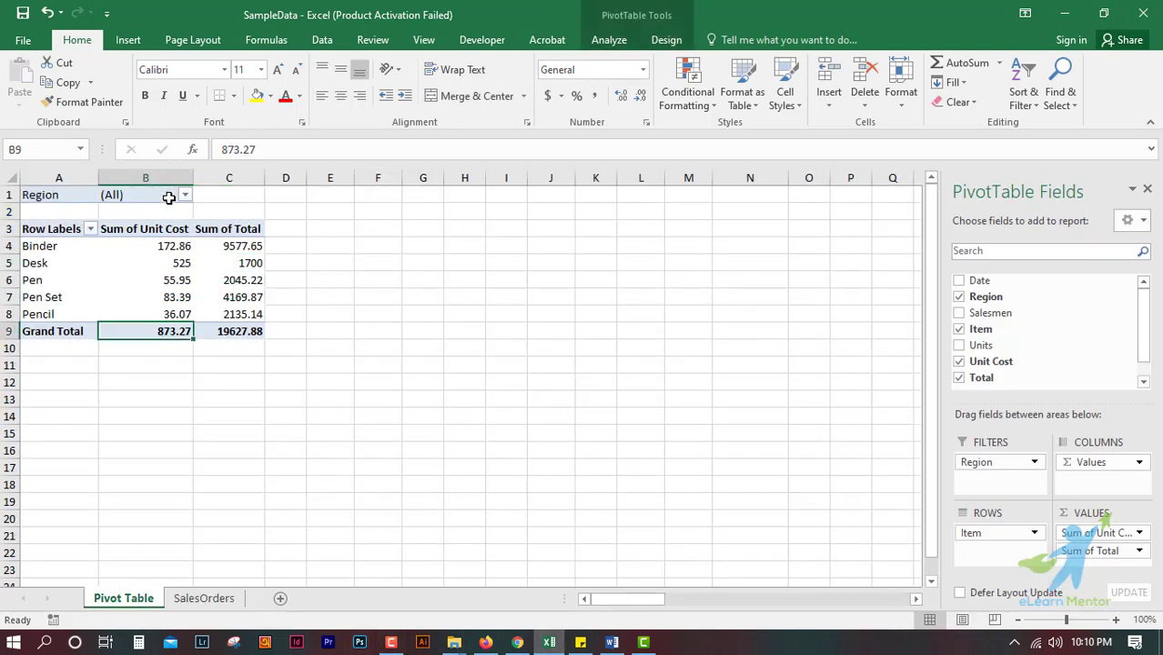
{"action": "left_click", "coordinate": [185, 196]}
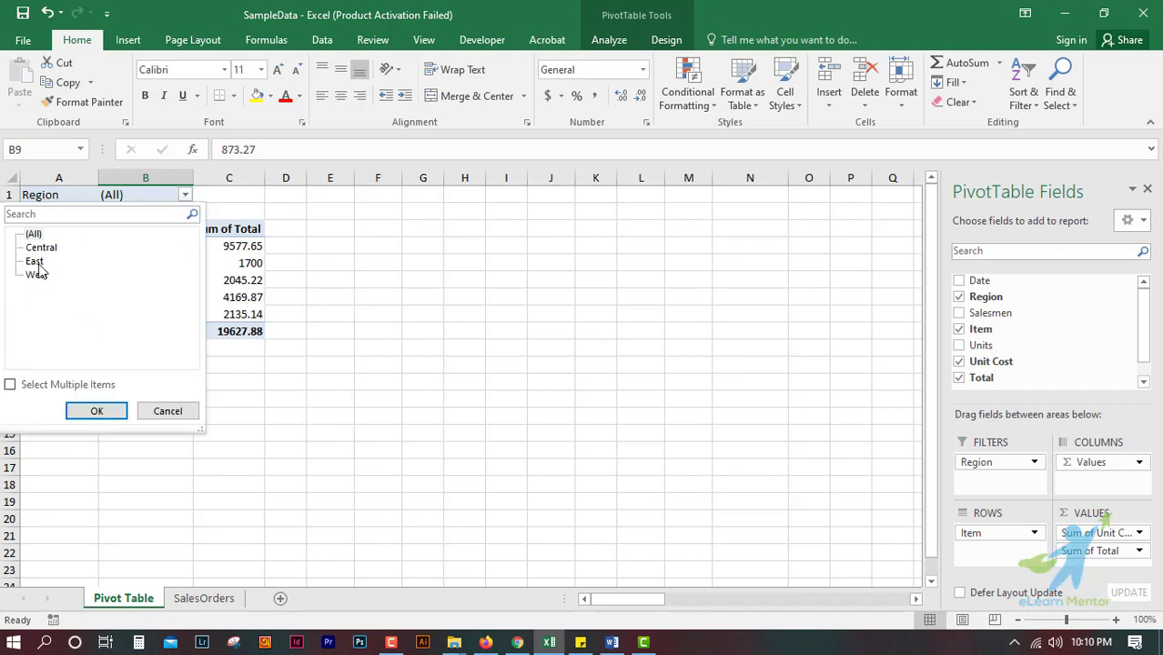
{"action": "left_click", "coordinate": [34, 262]}
{"action": "left_click", "coordinate": [114, 414]}
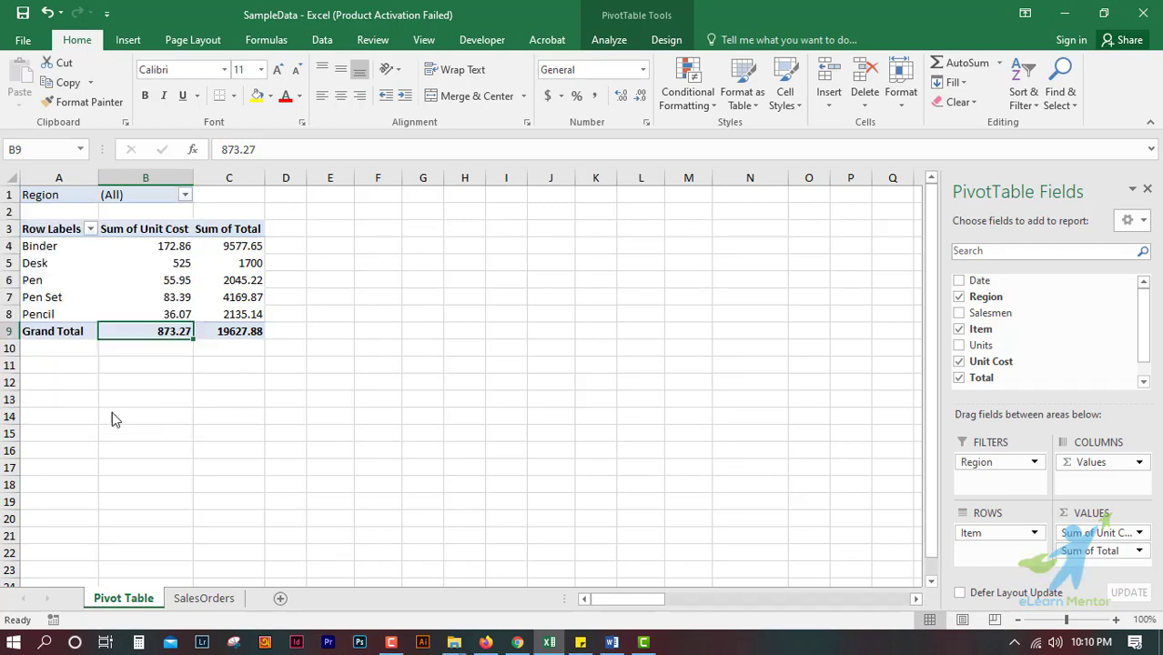
{"action": "left_click", "coordinate": [219, 379]}
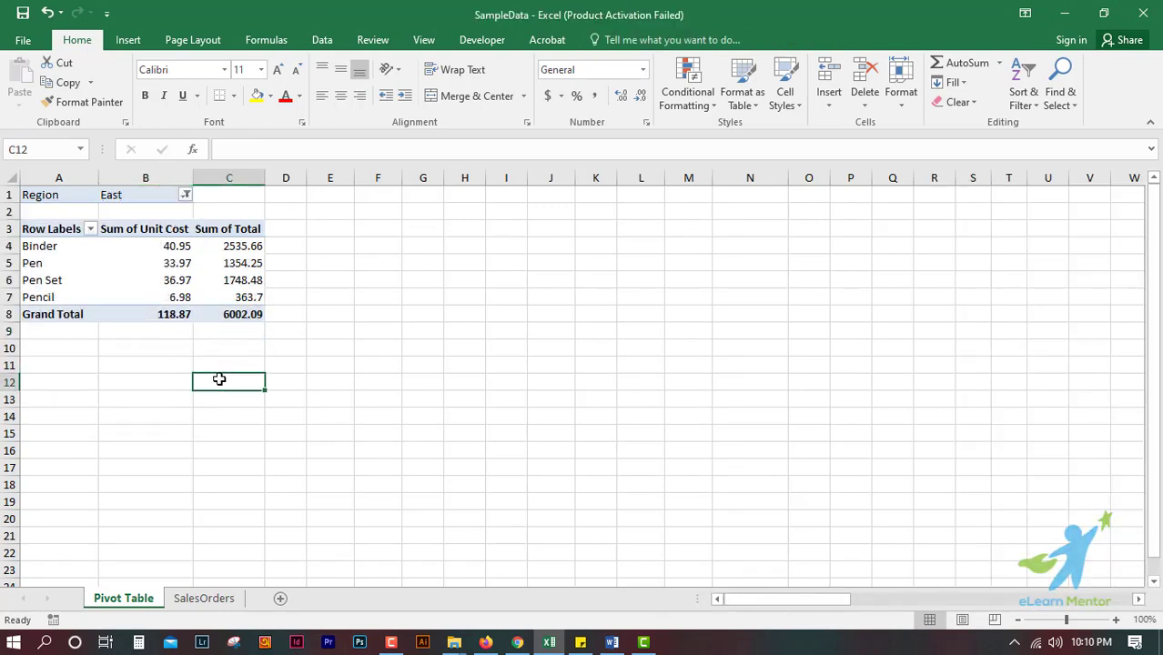
Compare the Pencil row's Sum of Unit Cost in the PivotTable with the sum of the filtered unit costs in SalesOrders
{"action": "left_click", "coordinate": [178, 298]}
{"action": "left_click", "coordinate": [195, 597]}
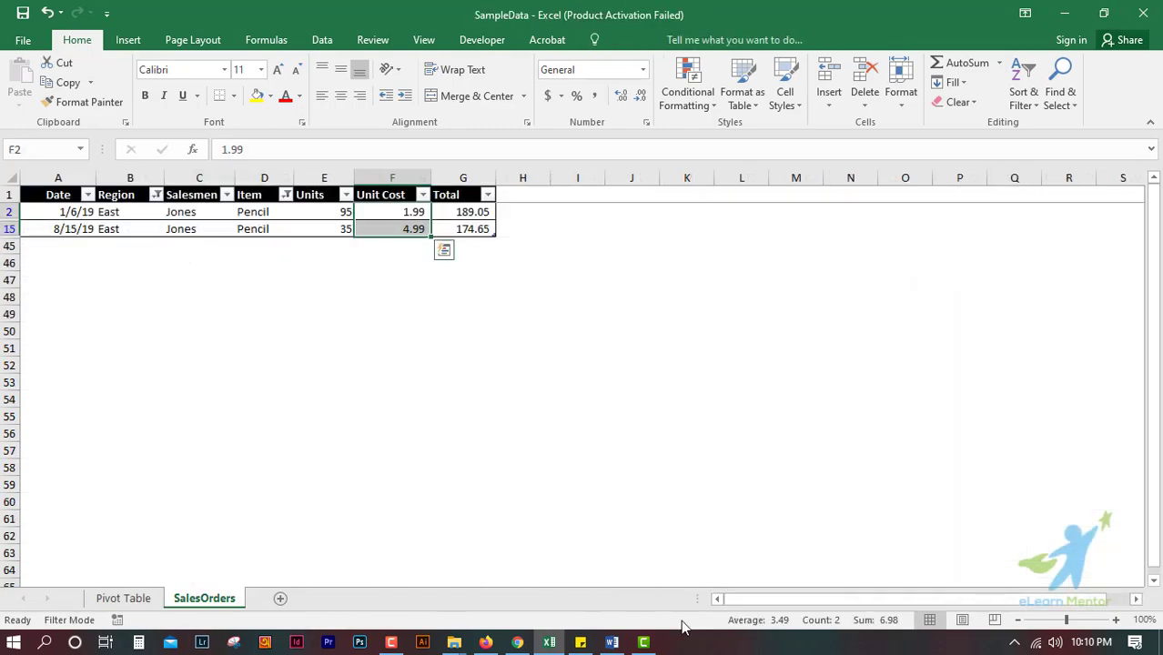
{"action": "left_click", "coordinate": [132, 599]}
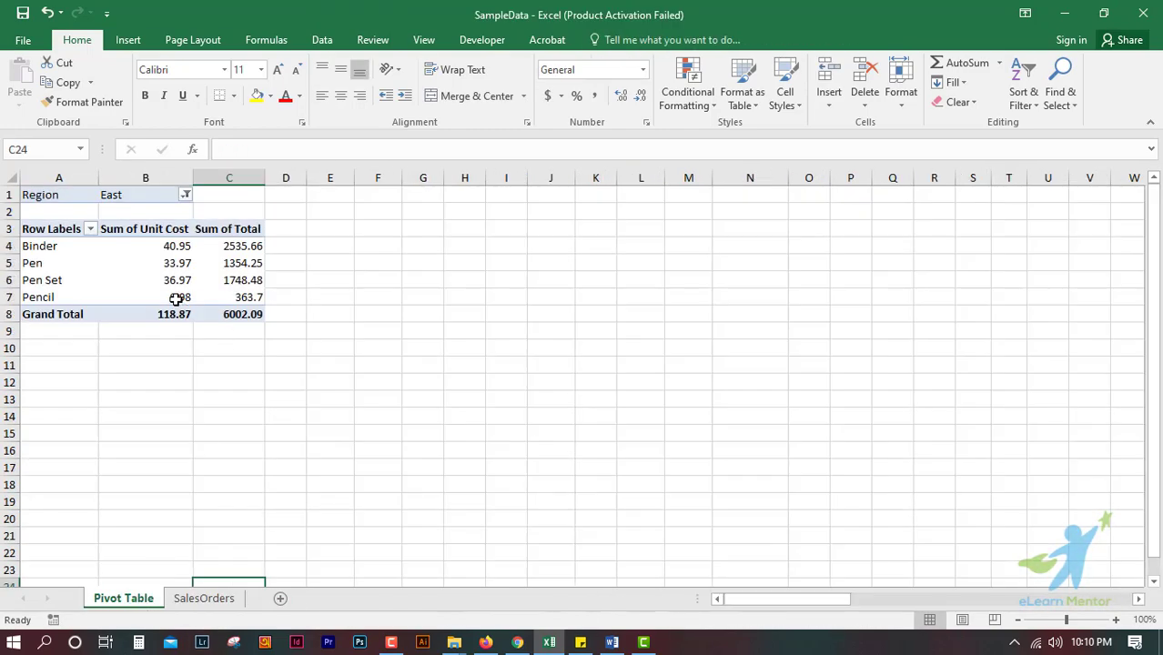
{"action": "left_click", "coordinate": [176, 299]}
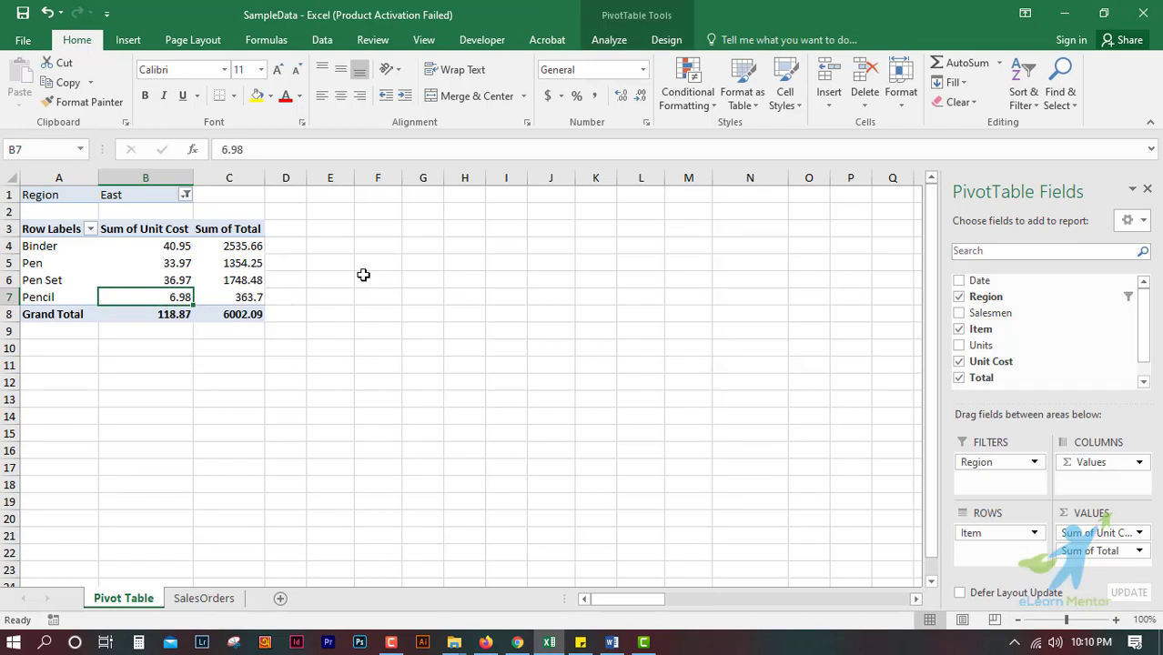
Compare the sum of the filtered Pencil totals in SalesOrders with the Sum of Total value in the PivotTable's Pencil row
{"action": "left_click", "coordinate": [195, 598]}
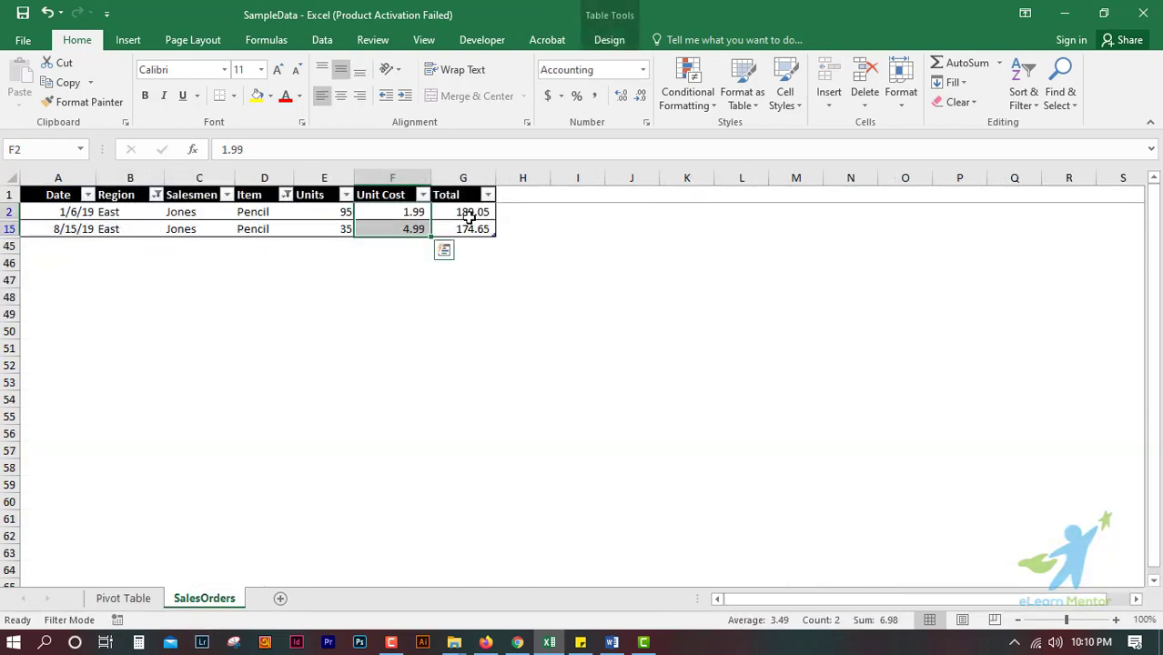
{"action": "left_click_drag", "start_coordinate": [471, 217], "coordinate": [459, 231]}
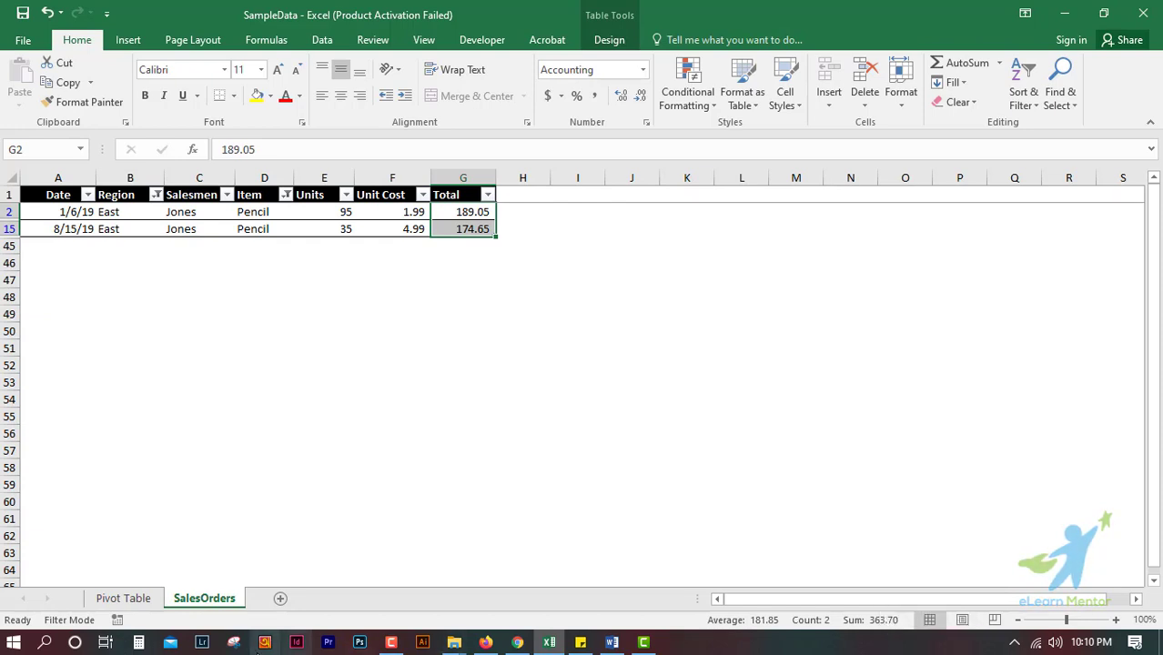
{"action": "left_click", "coordinate": [123, 598]}
{"action": "left_click", "coordinate": [244, 335]}
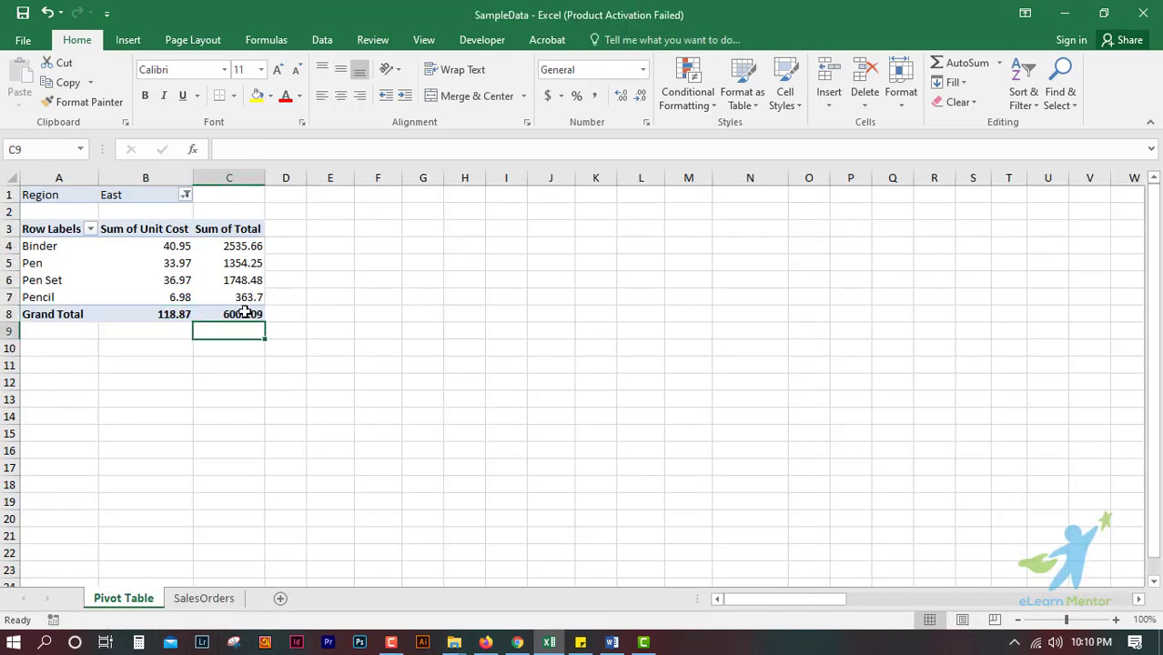
{"action": "left_click", "coordinate": [242, 298]}
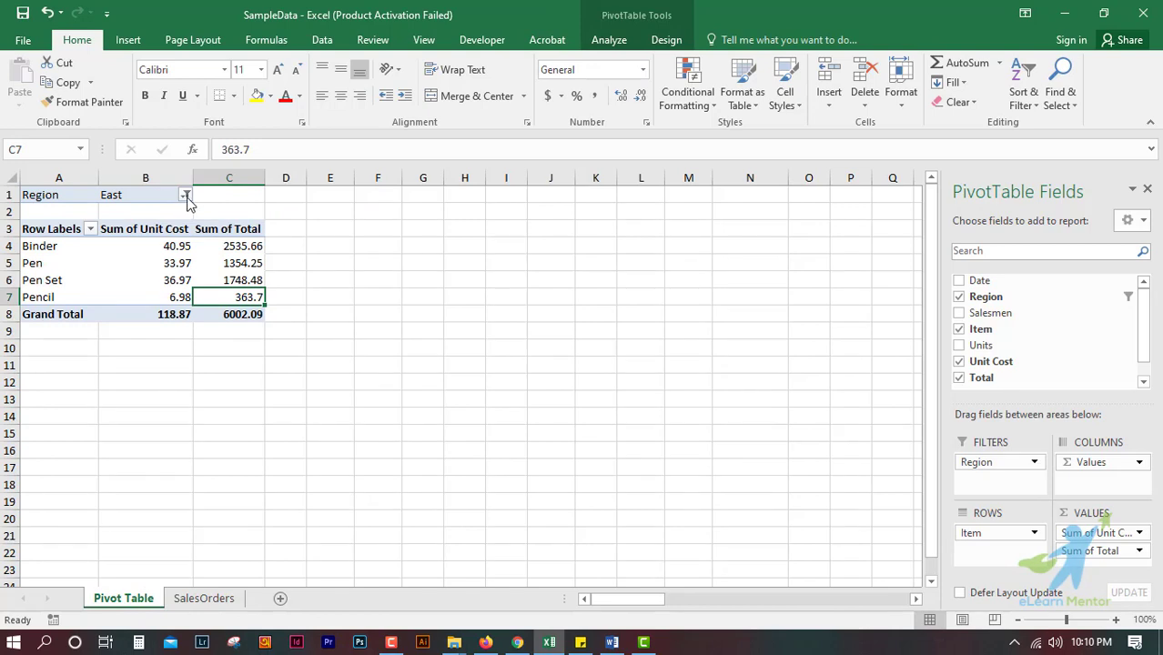
Add the Salesmen field to the PivotTable as a second report filter beneath Region
{"action": "left_click", "coordinate": [185, 196]}
{"action": "left_click", "coordinate": [307, 331]}
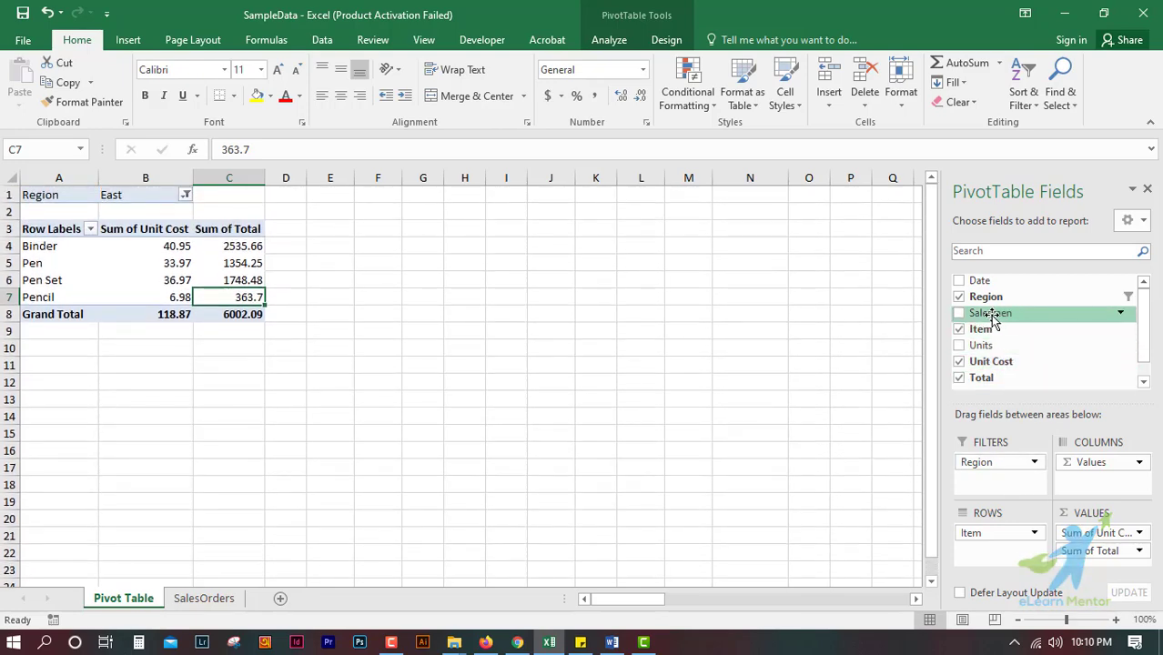
{"action": "left_click_drag", "start_coordinate": [992, 318], "coordinate": [976, 480]}
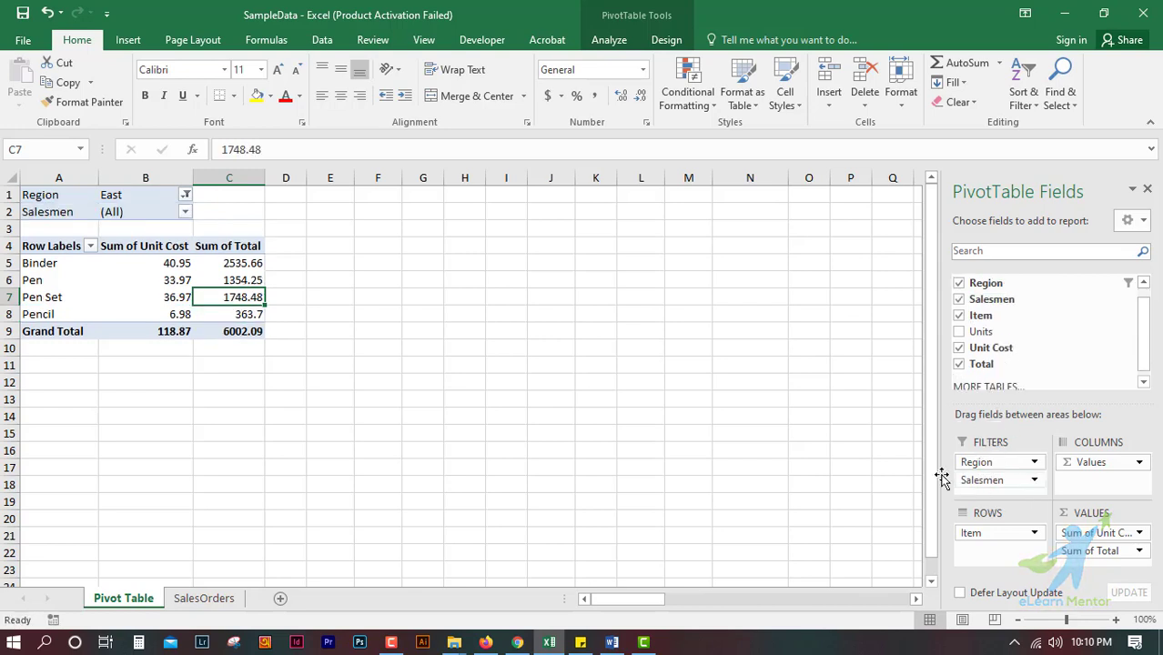
{"action": "left_click", "coordinate": [301, 452]}
Set the Salesmen report filter of the PivotTable to the second salesman in the list
{"action": "left_click", "coordinate": [183, 318]}
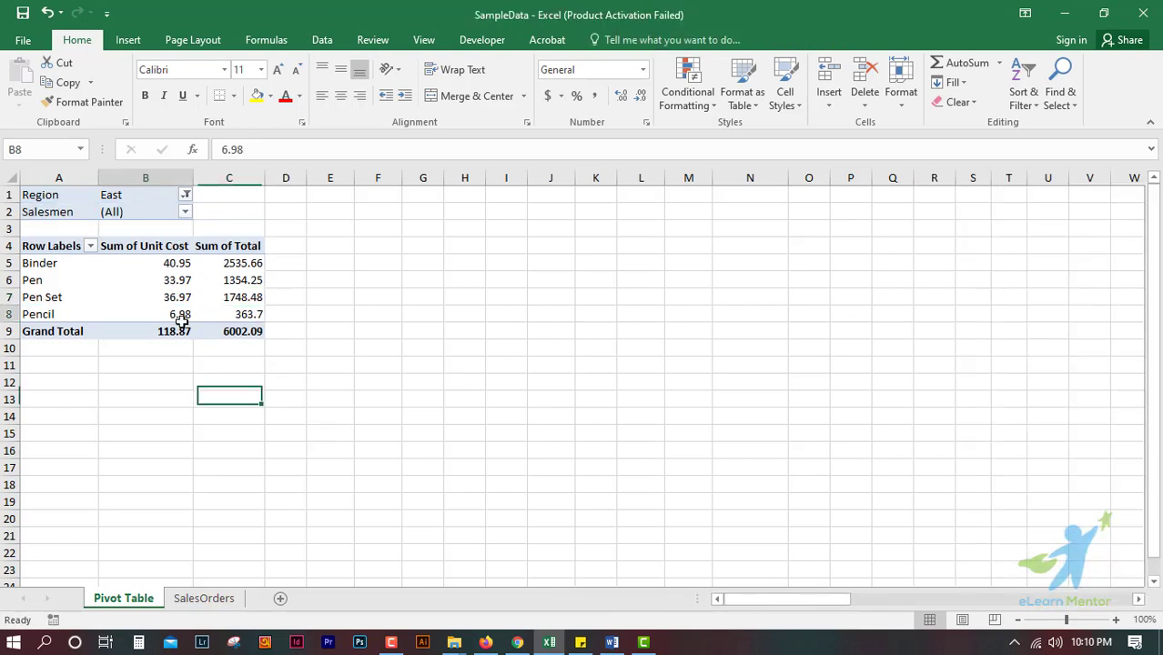
{"action": "left_click", "coordinate": [186, 212]}
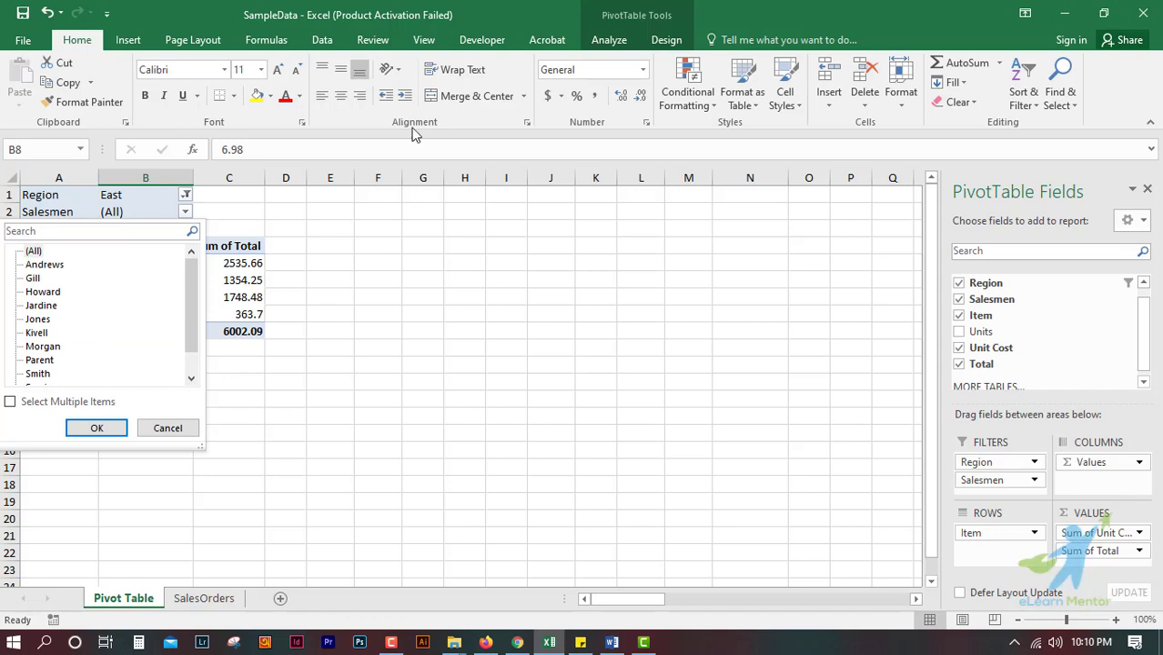
{"action": "left_click", "coordinate": [33, 279]}
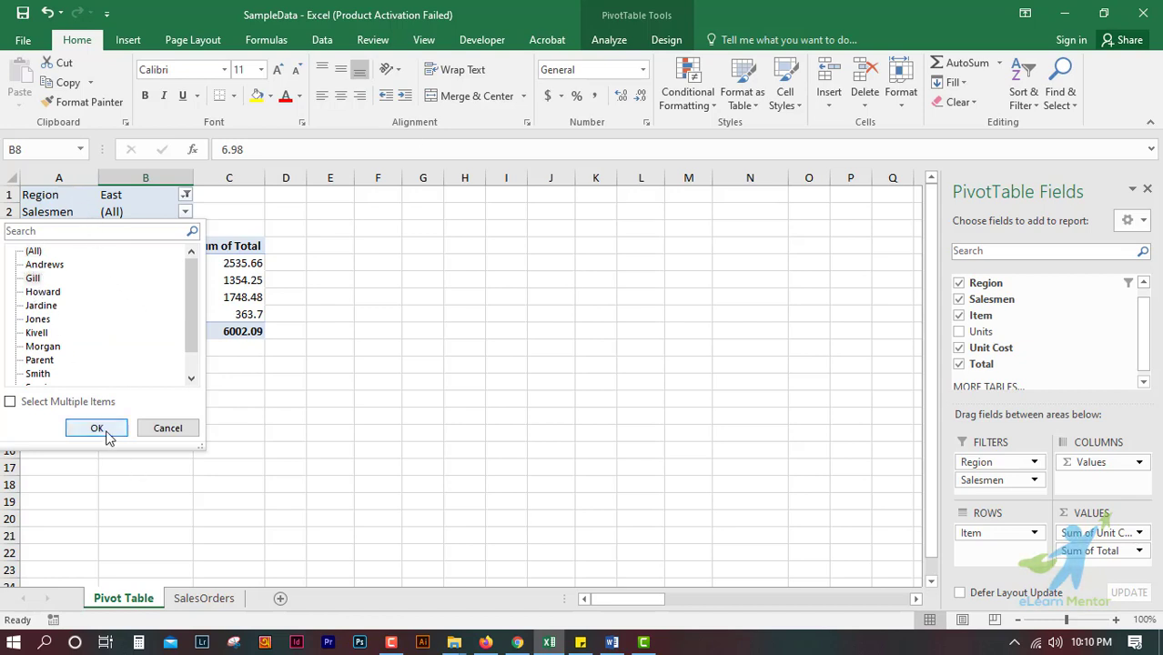
{"action": "left_click", "coordinate": [97, 428]}
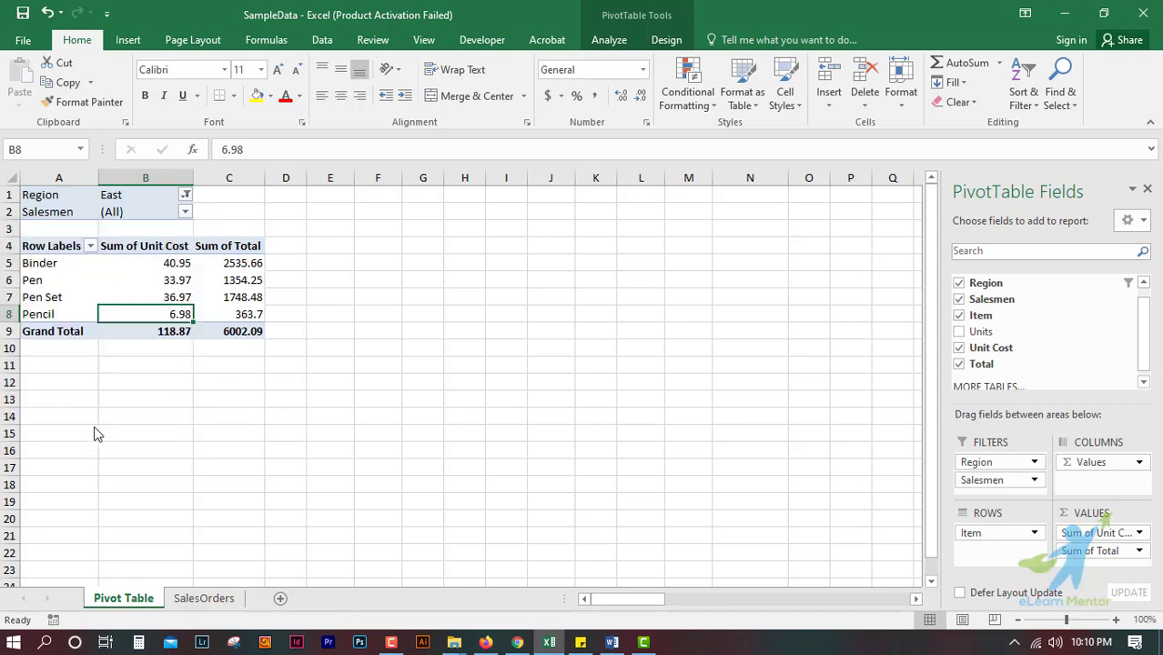
{"action": "left_click", "coordinate": [238, 491]}
{"action": "left_click", "coordinate": [53, 263]}
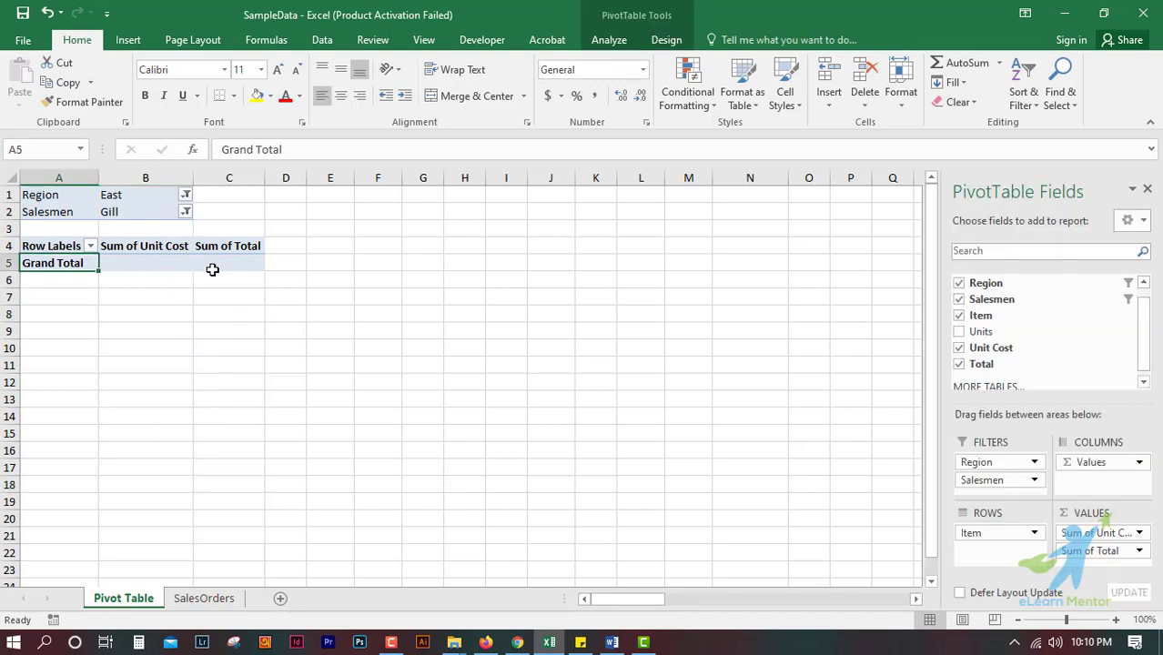
Clear the filters from the Region and Item columns of the SalesOrders table
{"action": "left_click", "coordinate": [203, 599]}
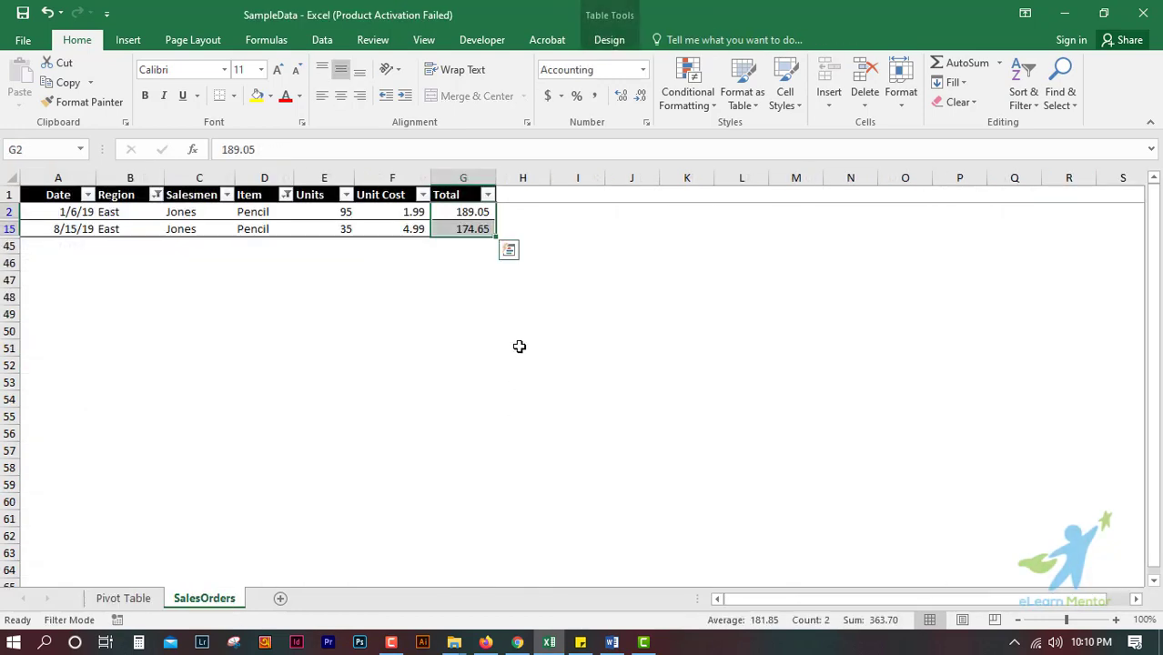
{"action": "left_click", "coordinate": [521, 346]}
{"action": "left_click", "coordinate": [1022, 96]}
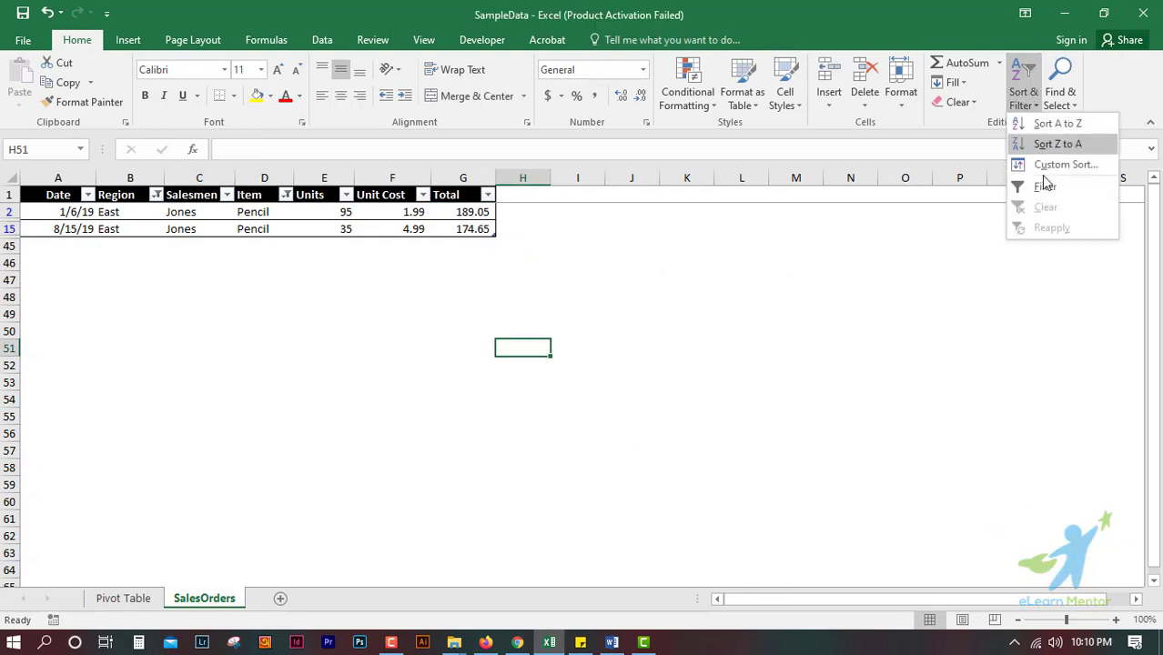
{"action": "left_click", "coordinate": [1007, 221]}
{"action": "left_click", "coordinate": [156, 195]}
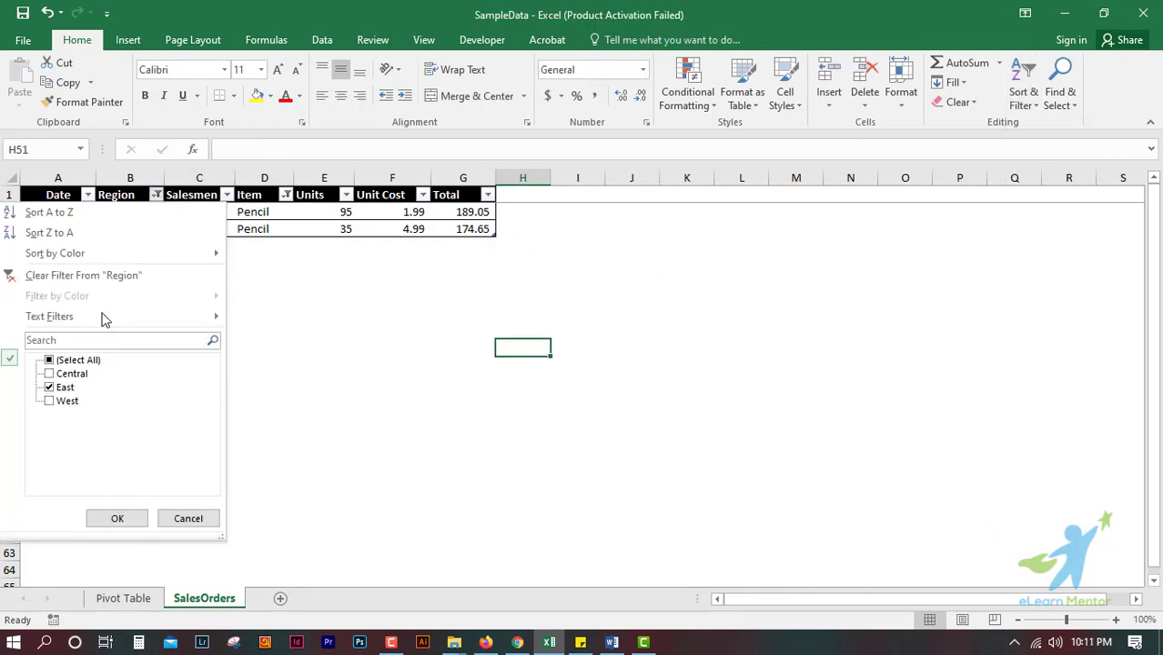
{"action": "left_click", "coordinate": [126, 277]}
{"action": "left_click", "coordinate": [286, 194]}
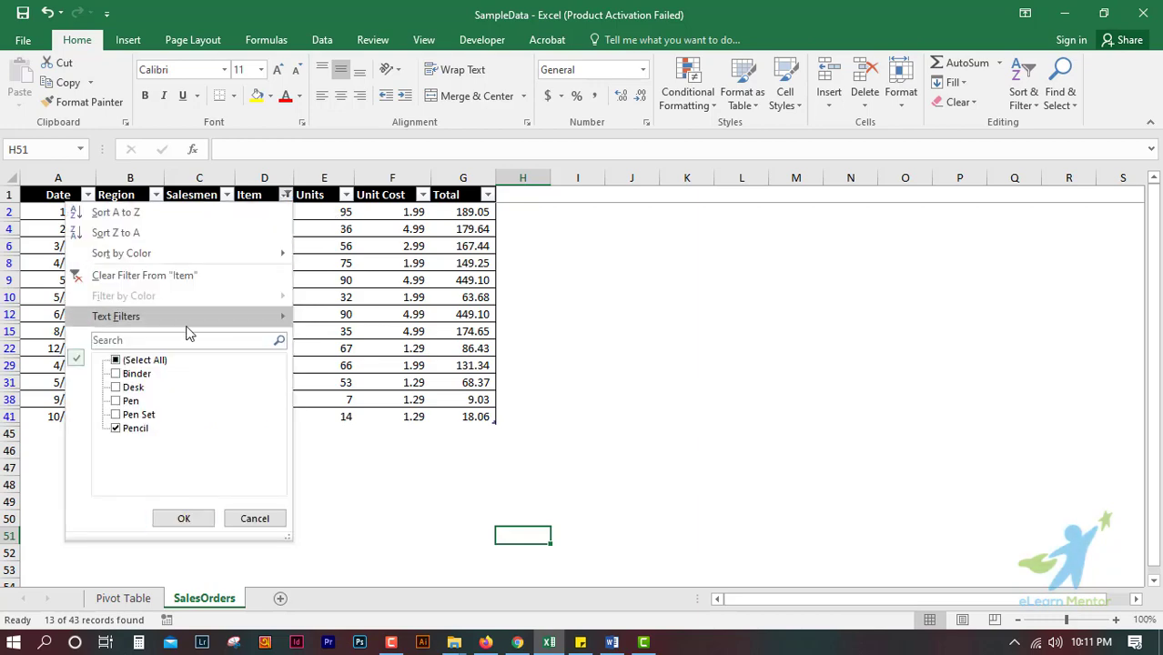
{"action": "left_click", "coordinate": [150, 274]}
Filter the Salesmen column of the SalesOrders table to show only the salesman chosen in the PivotTable
{"action": "left_click", "coordinate": [264, 450]}
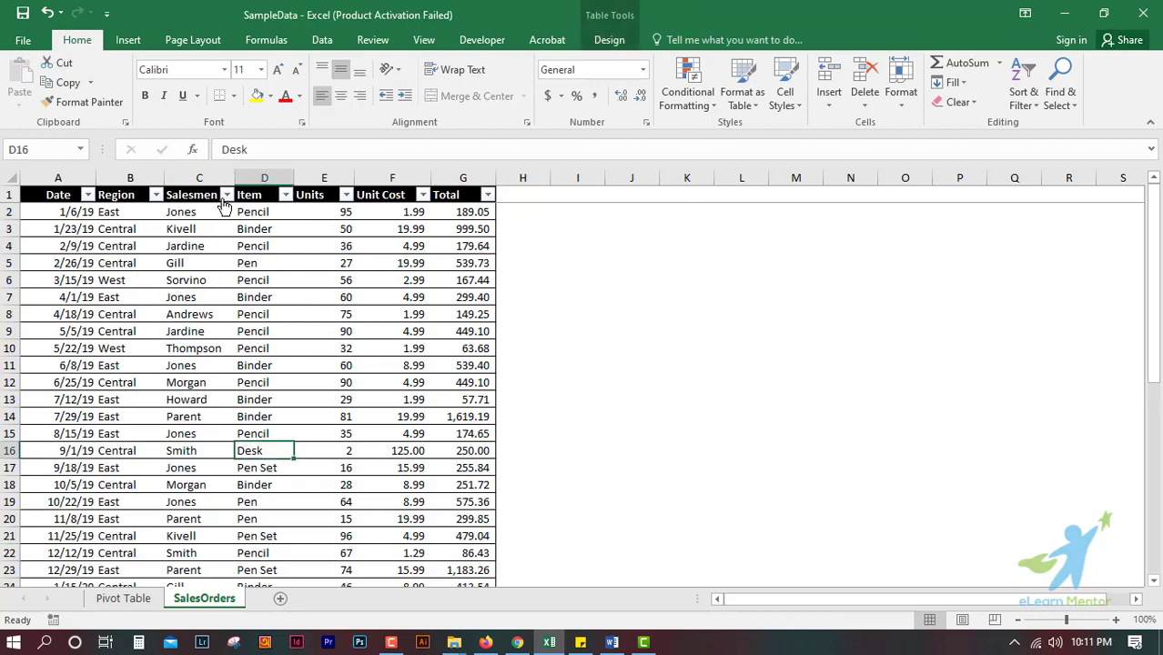
{"action": "left_click", "coordinate": [226, 195]}
{"action": "left_click", "coordinate": [73, 360]}
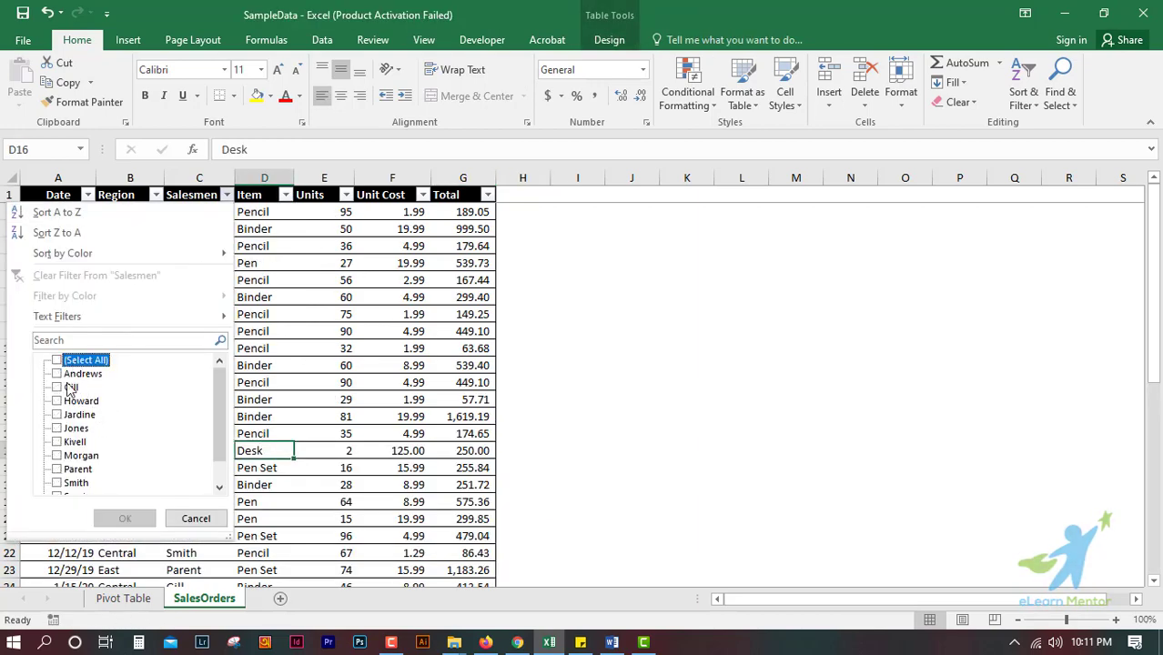
{"action": "left_click", "coordinate": [69, 387]}
{"action": "left_click", "coordinate": [124, 518]}
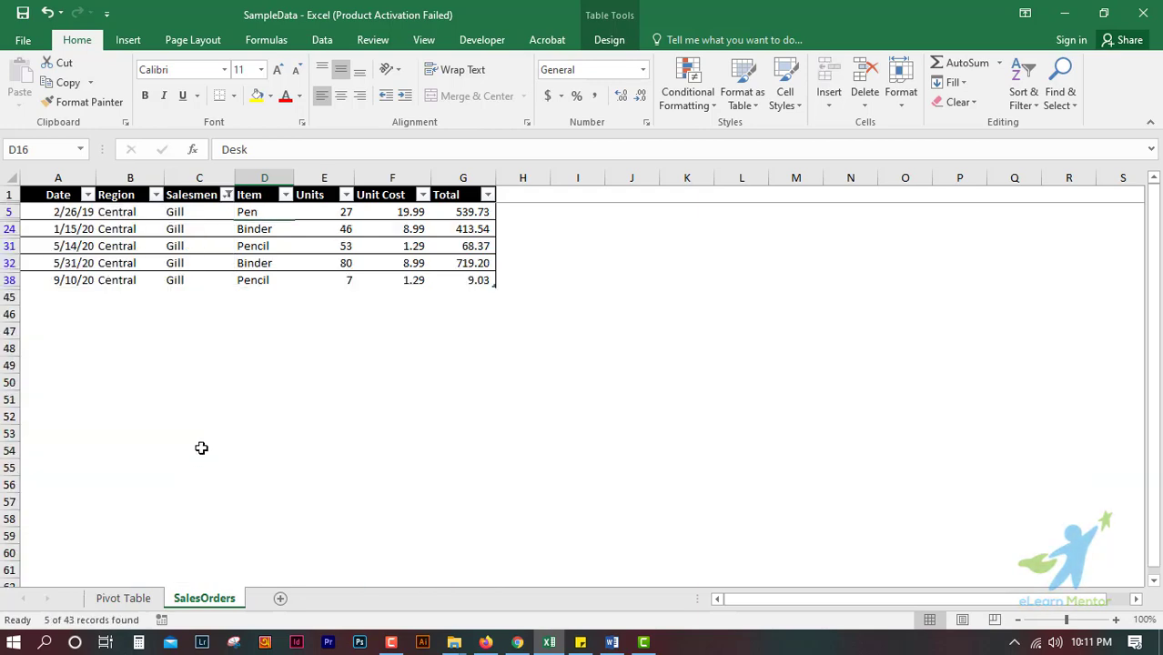
{"action": "left_click", "coordinate": [200, 449]}
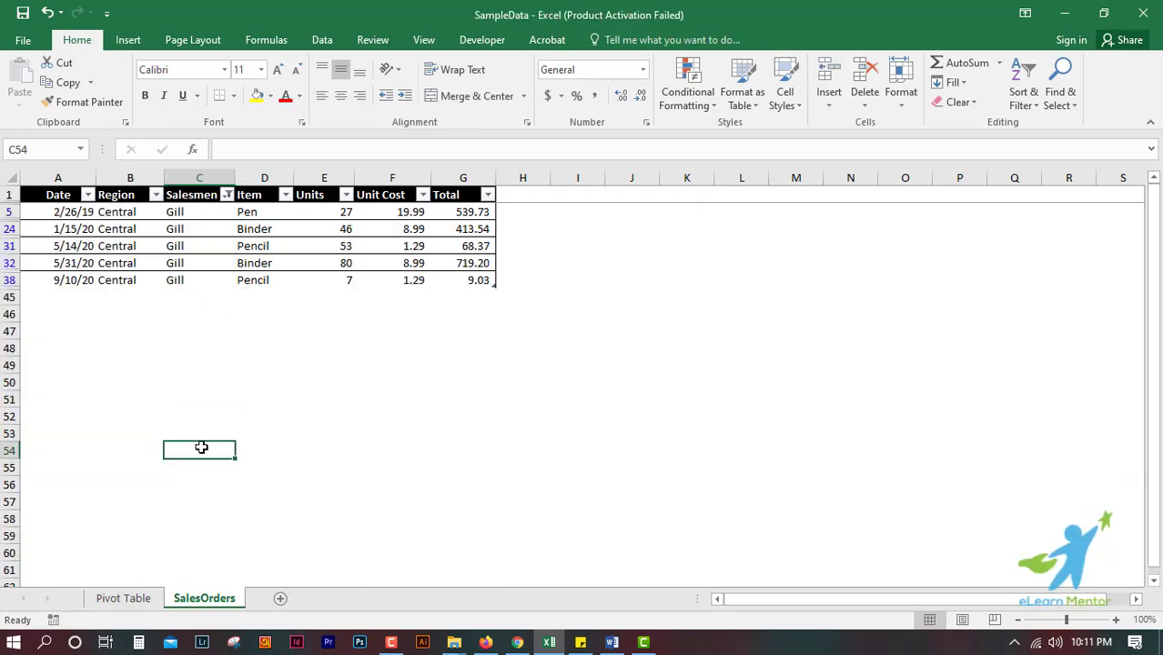
Set the Region report filter of the PivotTable back to (All), keeping the Salesmen filter
{"action": "left_click", "coordinate": [135, 602]}
{"action": "left_click", "coordinate": [112, 298]}
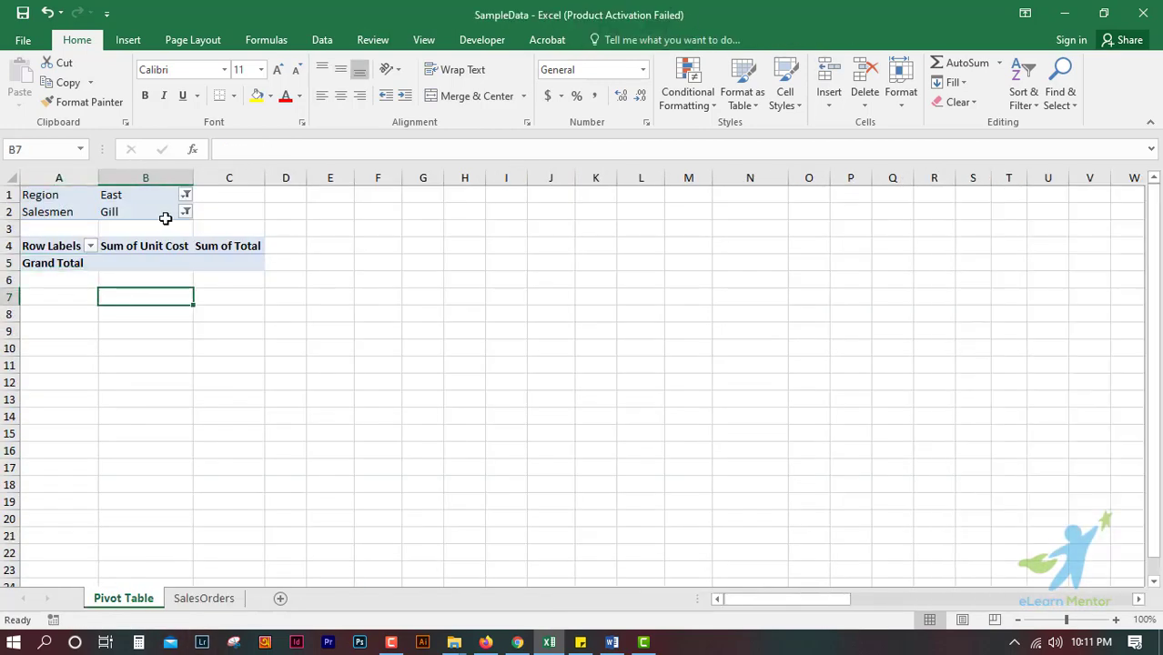
{"action": "left_click", "coordinate": [185, 196]}
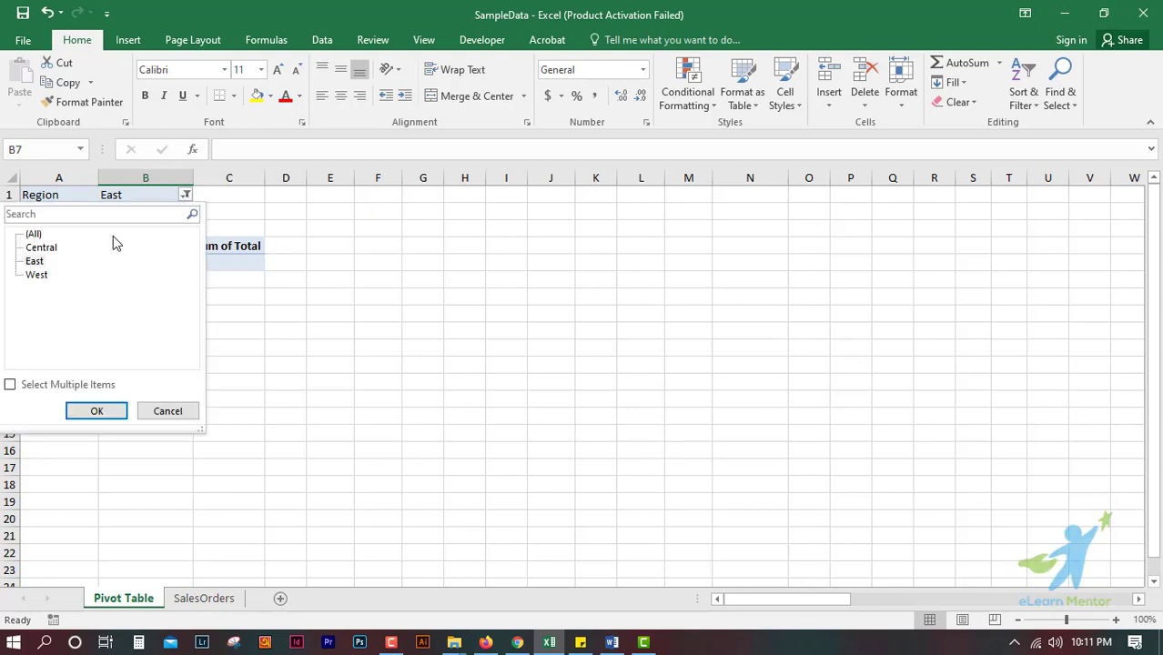
{"action": "left_click", "coordinate": [32, 235]}
{"action": "left_click", "coordinate": [98, 410]}
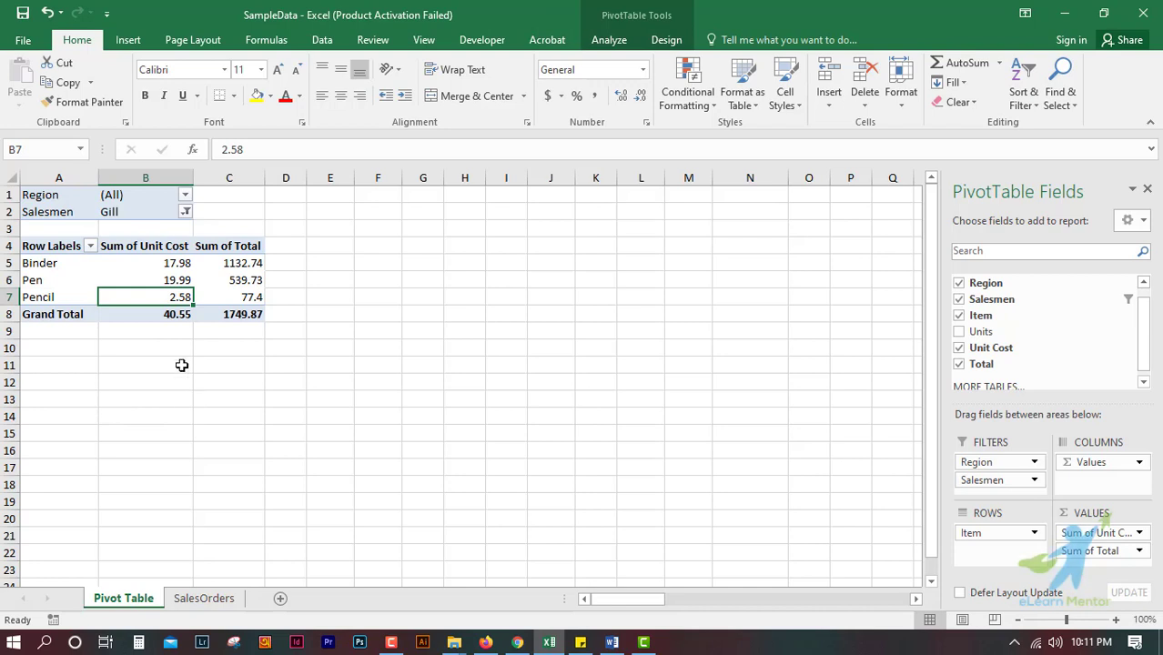
{"action": "left_click", "coordinate": [182, 363]}
Filter the Item column of the SalesOrders table to show only Pencil, matching the PivotTable row being checked
{"action": "left_click", "coordinate": [161, 297]}
{"action": "left_click", "coordinate": [202, 601]}
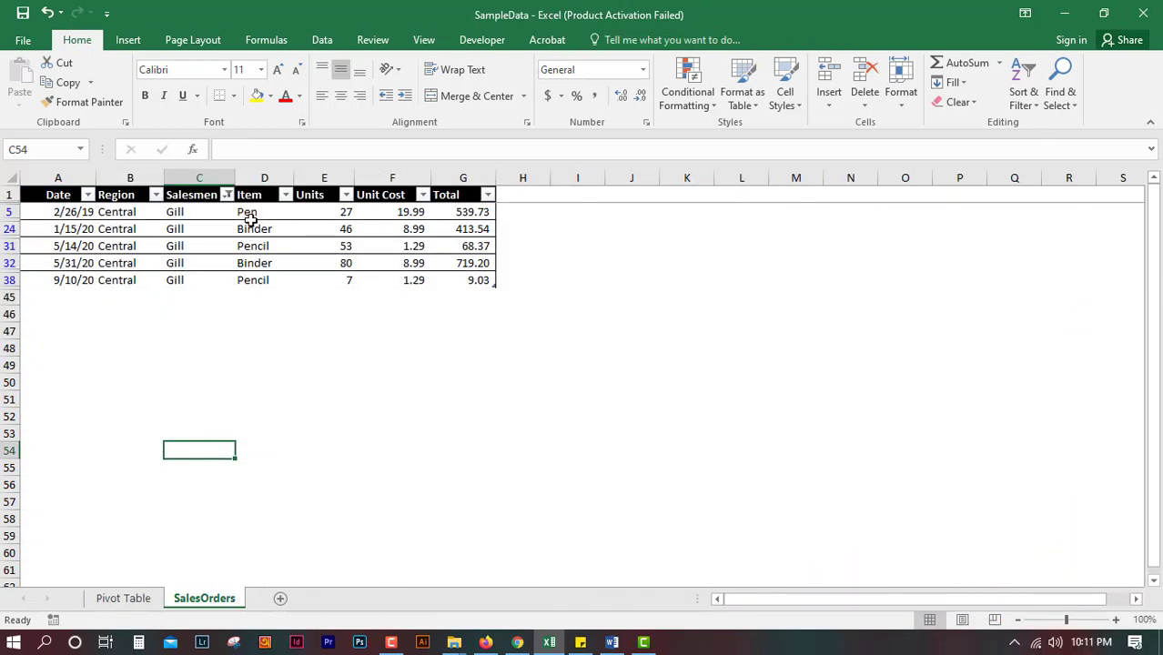
{"action": "left_click", "coordinate": [285, 197]}
{"action": "left_click", "coordinate": [127, 364]}
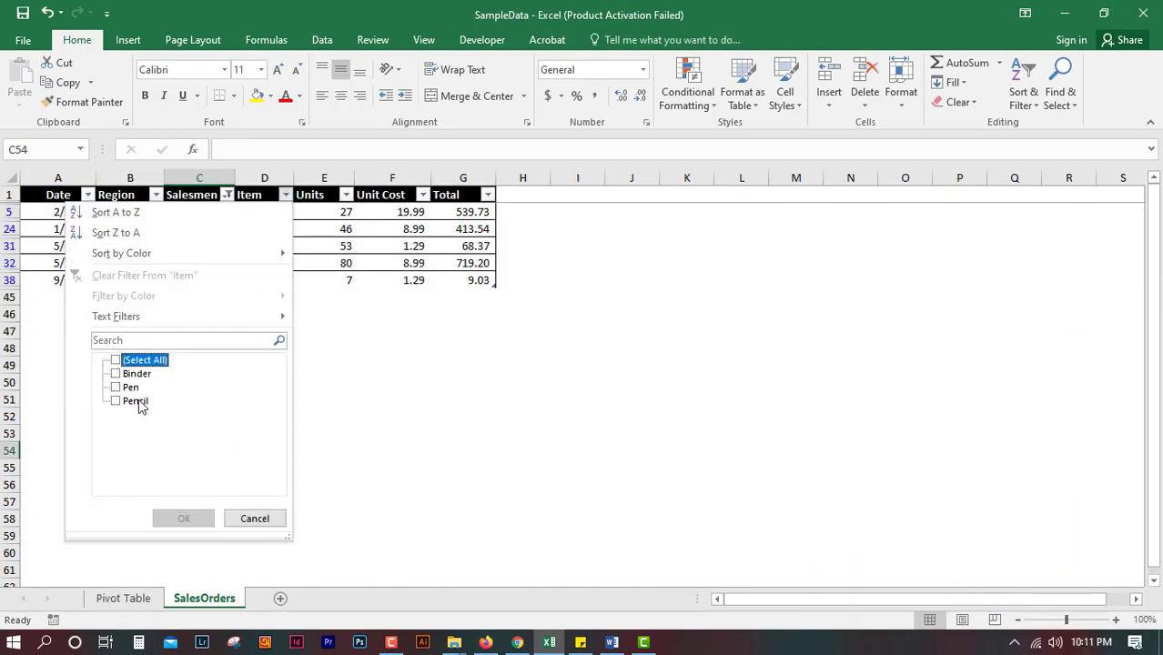
{"action": "left_click", "coordinate": [137, 400]}
{"action": "left_click", "coordinate": [183, 518]}
Sum the filtered Unit Cost cells in SalesOrders and compare the result with the PivotTable's Pencil row
{"action": "left_click_drag", "start_coordinate": [349, 218], "coordinate": [402, 229]}
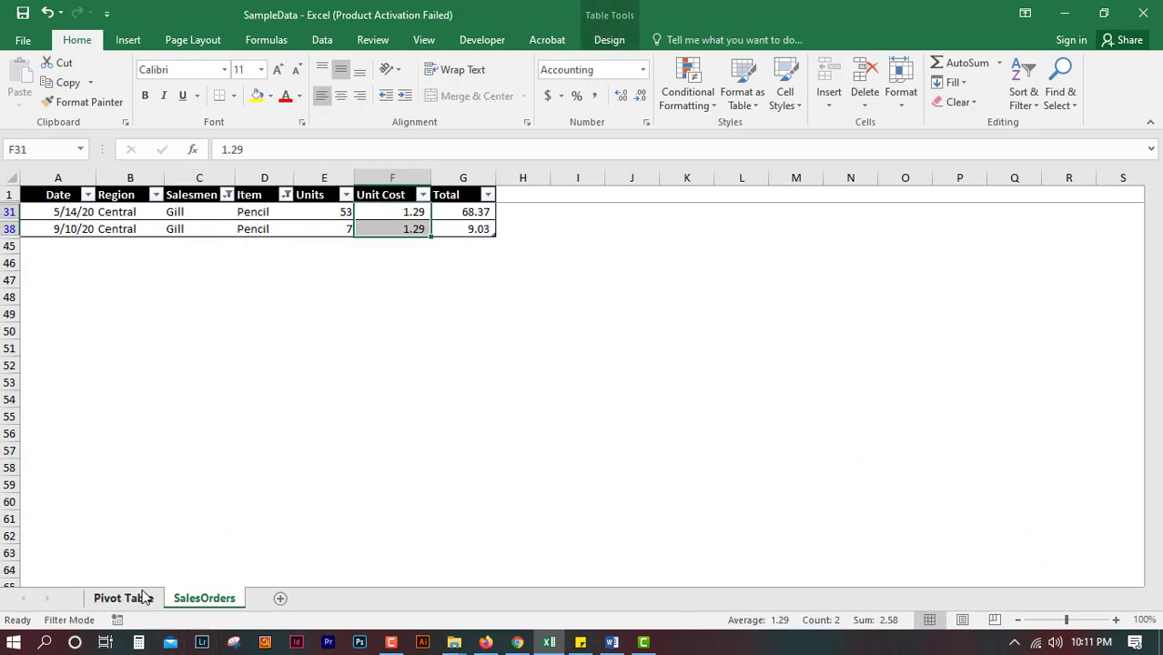
{"action": "left_click", "coordinate": [144, 598]}
{"action": "left_click", "coordinate": [475, 351]}
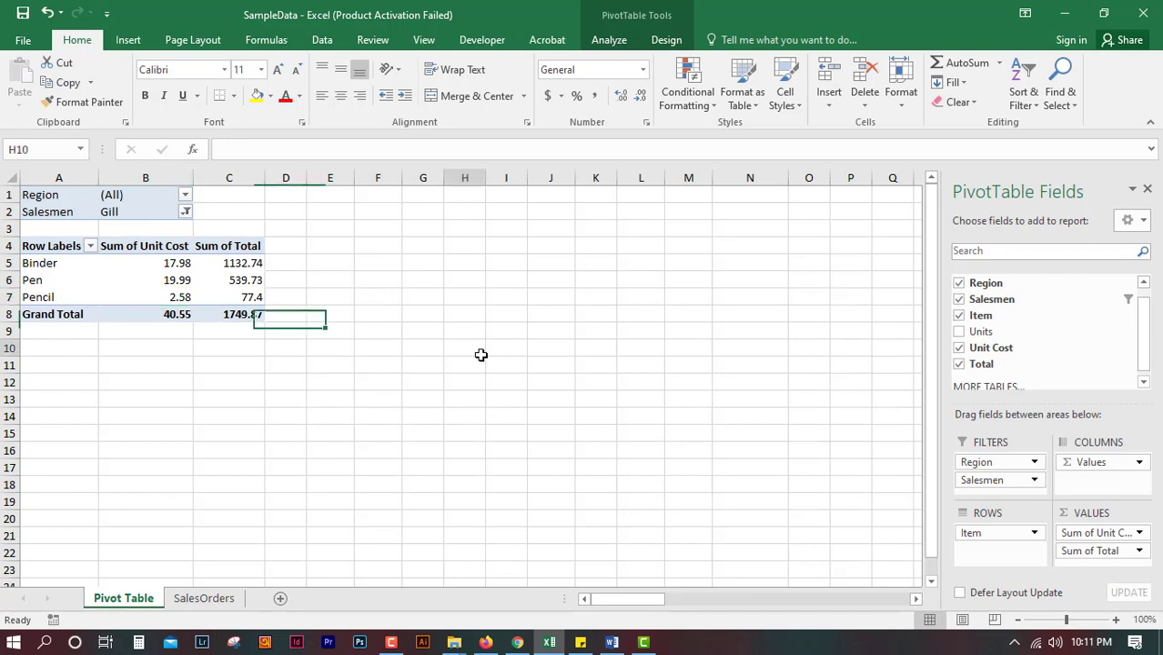
Set the Salesmen report filter of the PivotTable back to (All)
{"action": "left_click", "coordinate": [185, 214]}
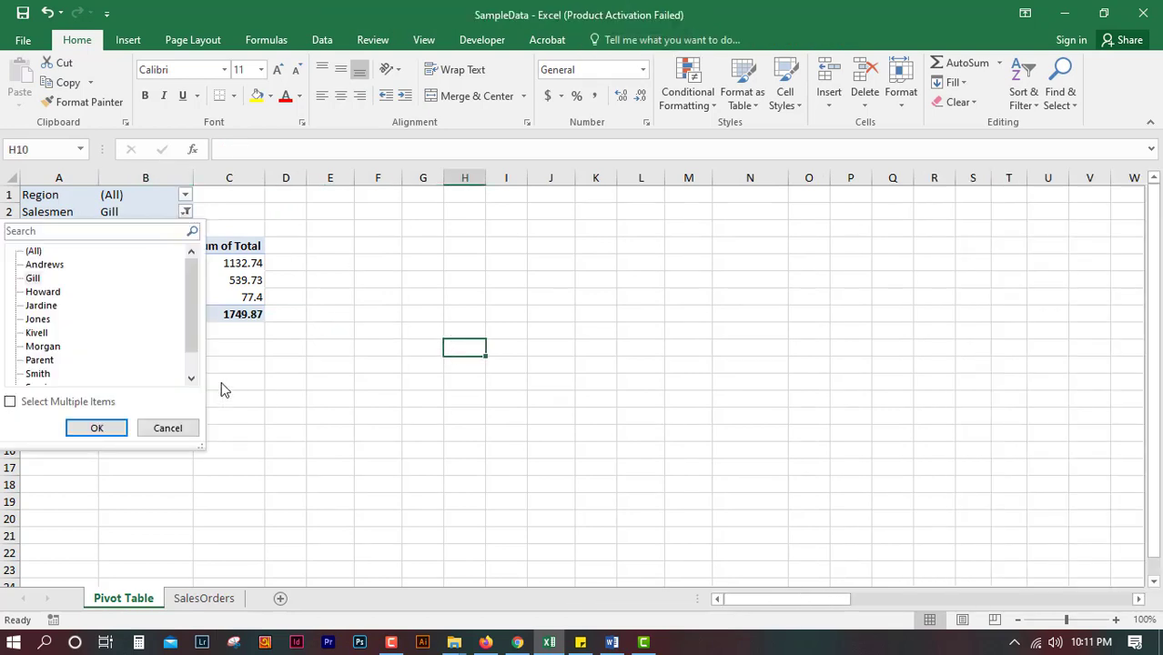
{"action": "left_click", "coordinate": [31, 253]}
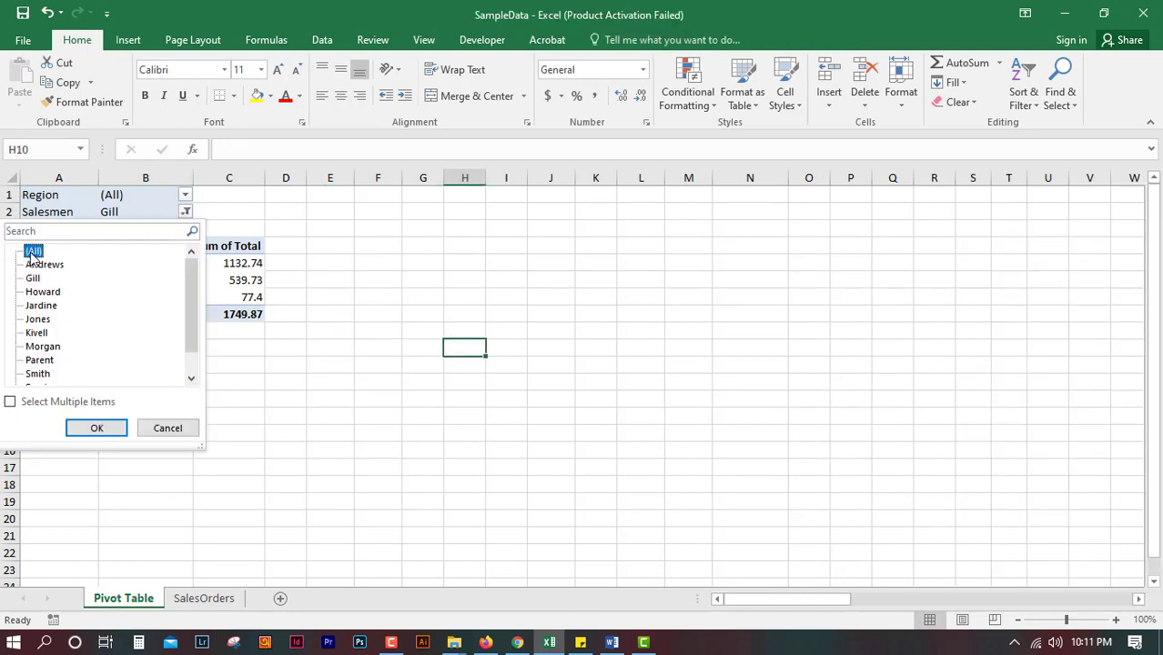
{"action": "left_click", "coordinate": [100, 427]}
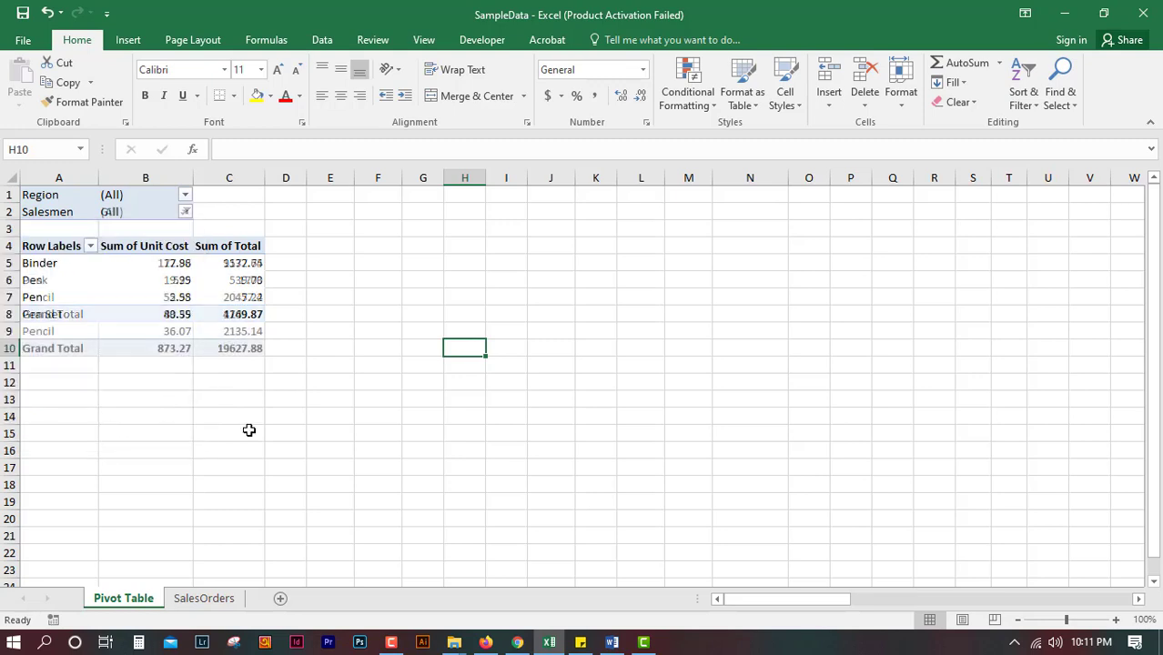
{"action": "left_click", "coordinate": [427, 397]}
Examine the PivotTable's Sum of Unit Cost and Sum of Total values per item, including the grand total
{"action": "left_click", "coordinate": [122, 298]}
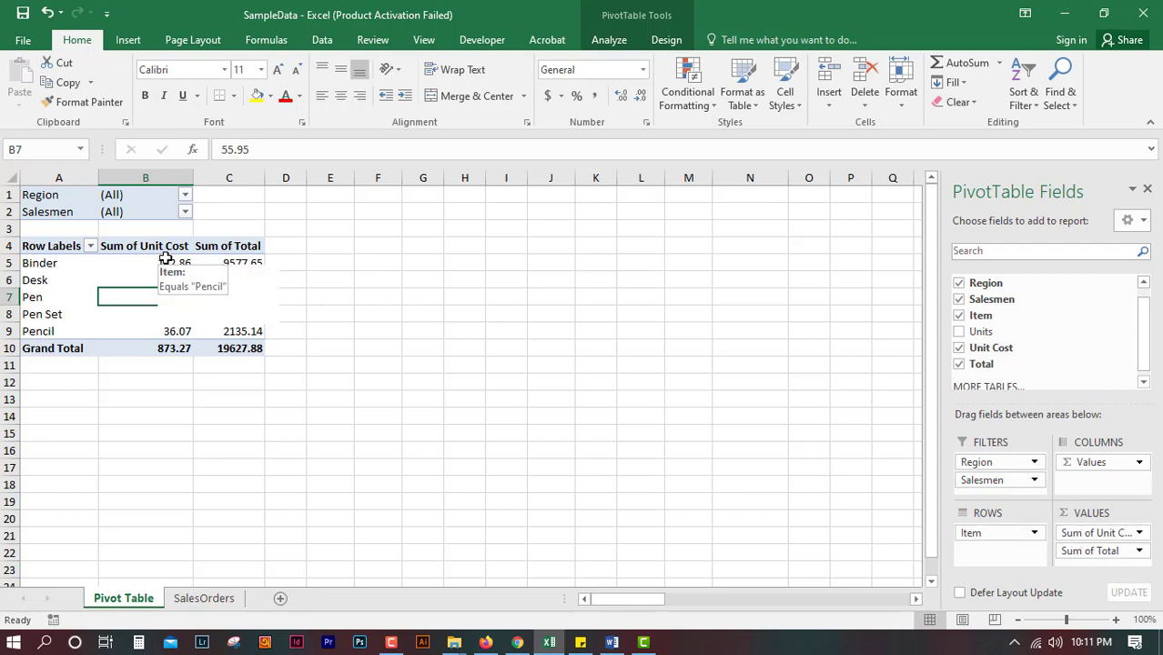
{"action": "left_click", "coordinate": [164, 263]}
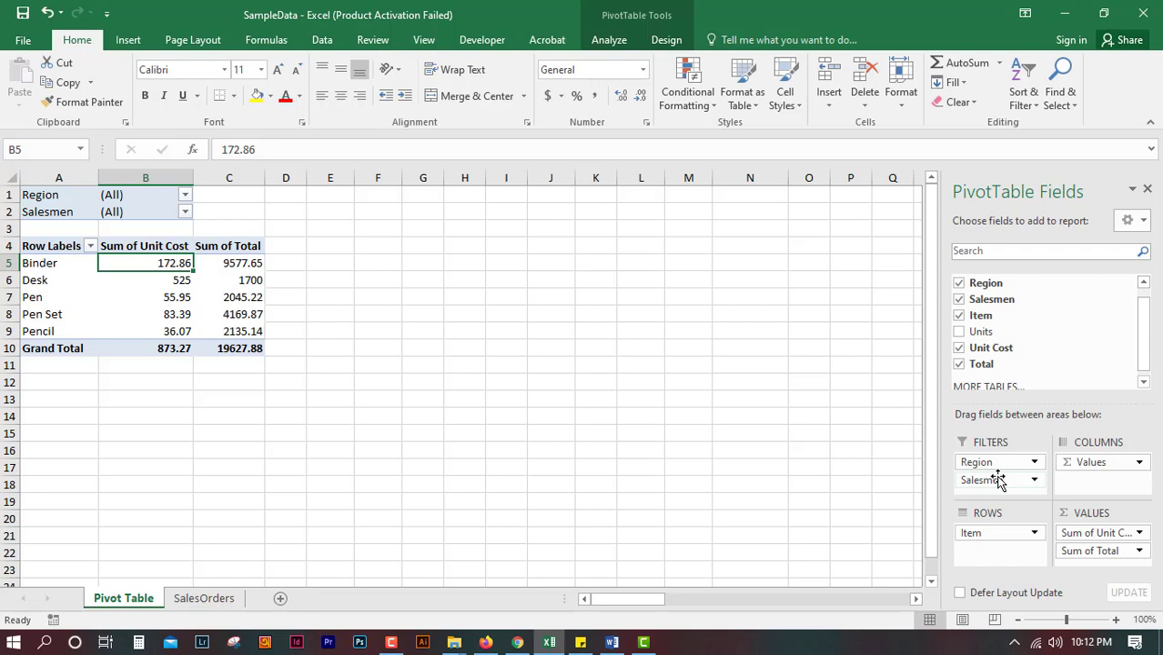
{"action": "left_click", "coordinate": [320, 414]}
{"action": "left_click", "coordinate": [166, 263]}
{"action": "left_click", "coordinate": [124, 327]}
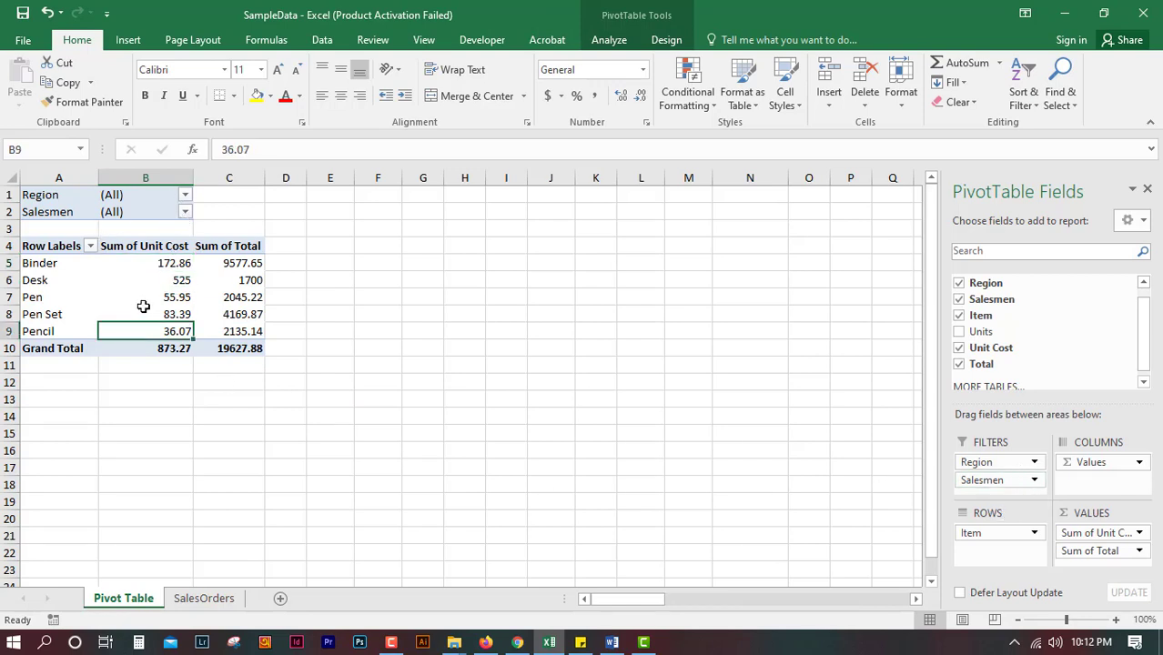
{"action": "left_click", "coordinate": [91, 246]}
{"action": "left_click", "coordinate": [111, 565]}
{"action": "scroll", "coordinate": [155, 430], "scroll_direction": "down", "scroll_amount": 2}
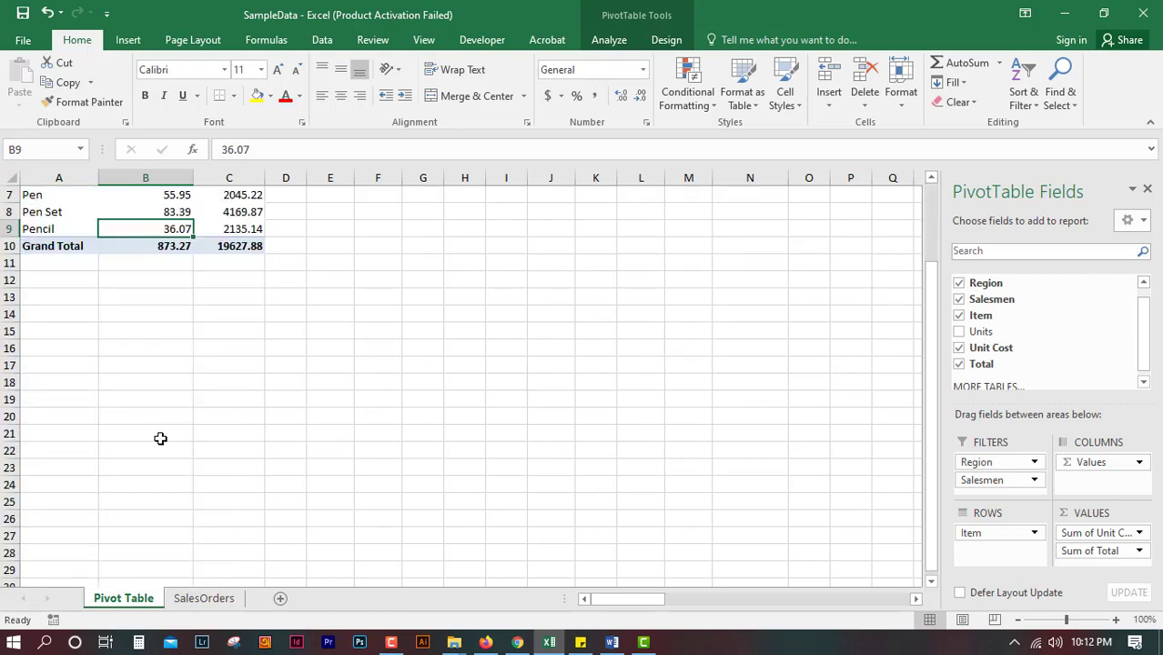
{"action": "scroll", "coordinate": [158, 432], "scroll_direction": "up", "scroll_amount": 2}
{"action": "left_click", "coordinate": [156, 428]}
{"action": "left_click", "coordinate": [194, 298]}
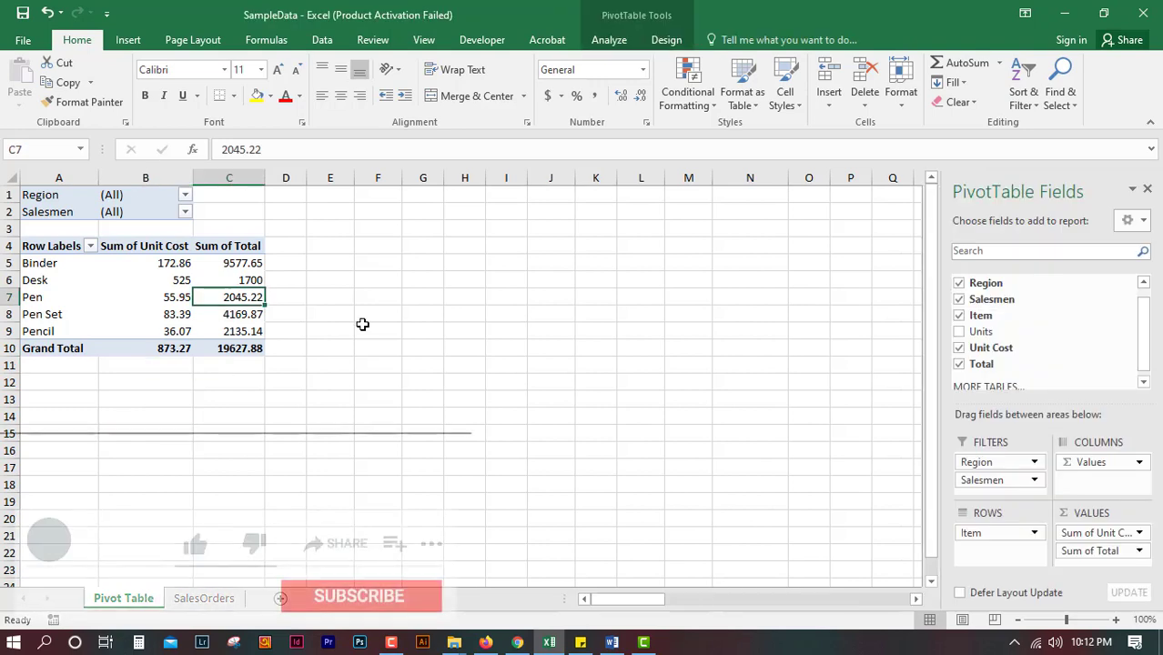
{"action": "left_click", "coordinate": [252, 348]}
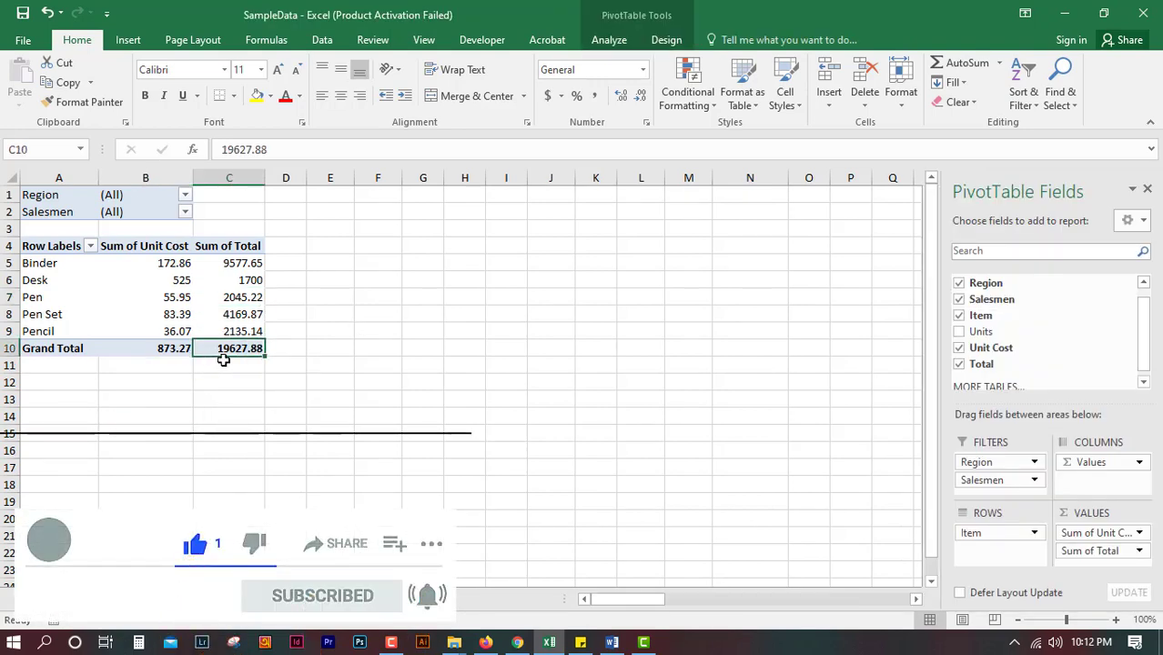
Clear the filters from the Salesmen and Item columns of the SalesOrders table
{"action": "left_click", "coordinate": [192, 601]}
{"action": "left_click", "coordinate": [415, 343]}
{"action": "left_click", "coordinate": [1026, 105]}
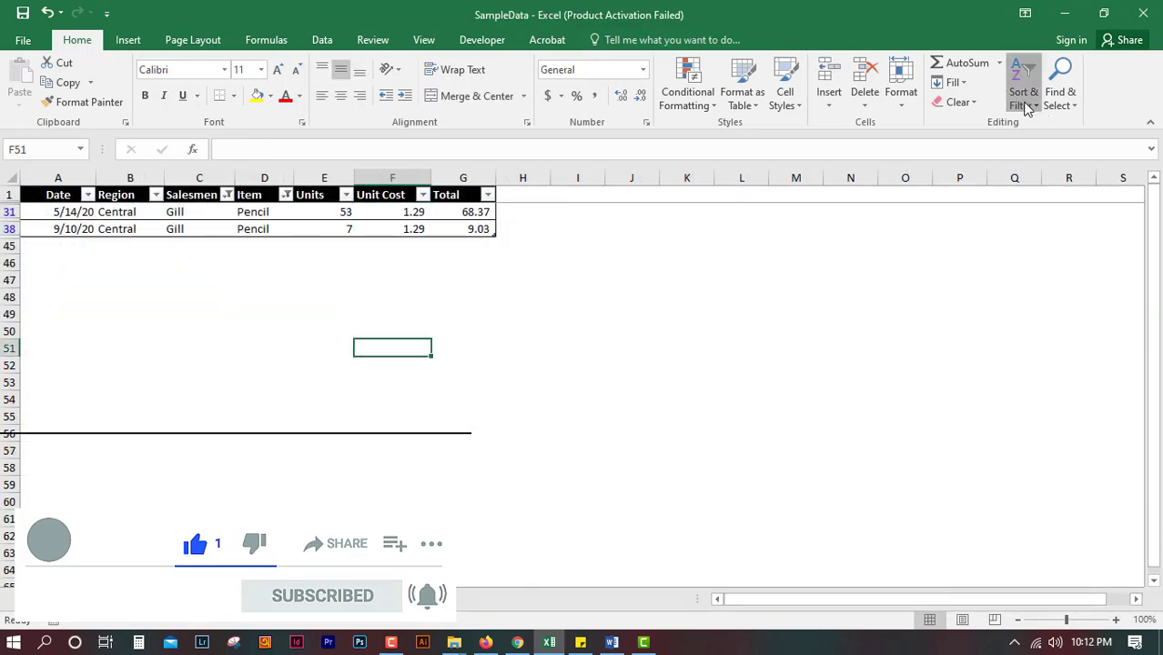
{"action": "left_click", "coordinate": [537, 310]}
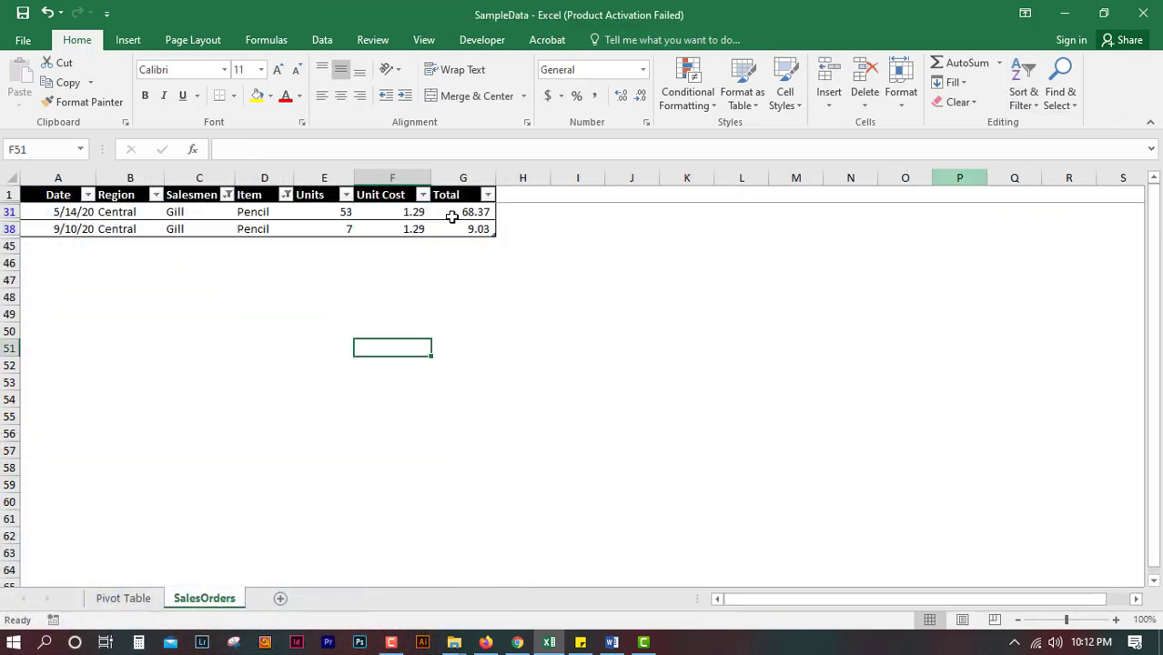
{"action": "left_click", "coordinate": [226, 194]}
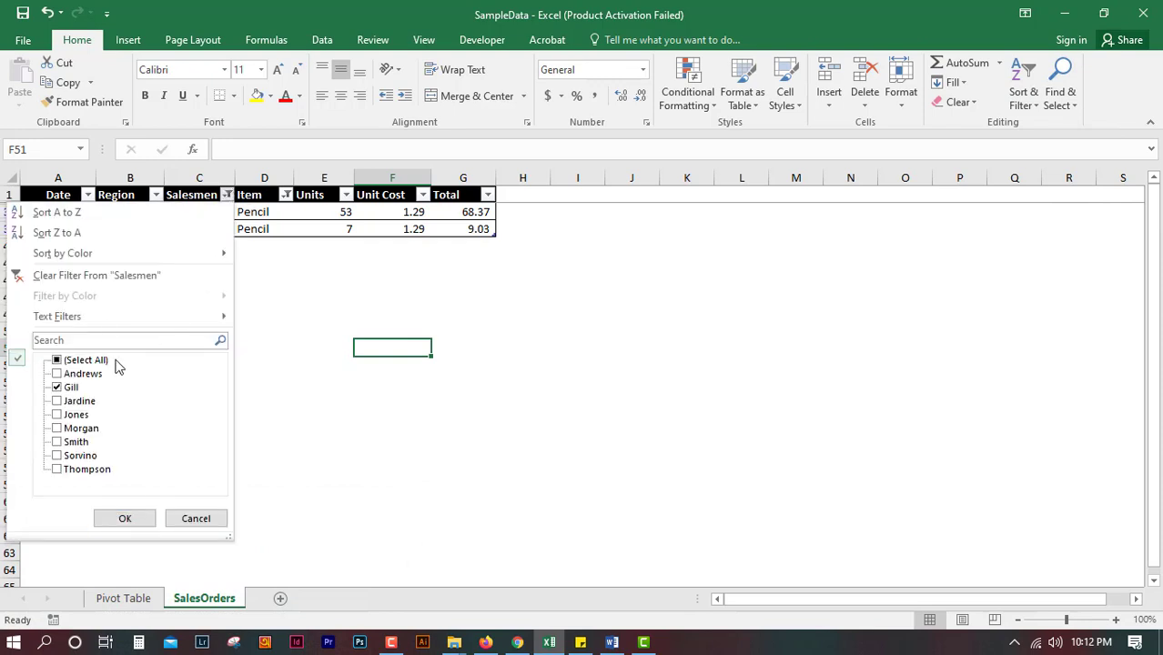
{"action": "left_click", "coordinate": [23, 277]}
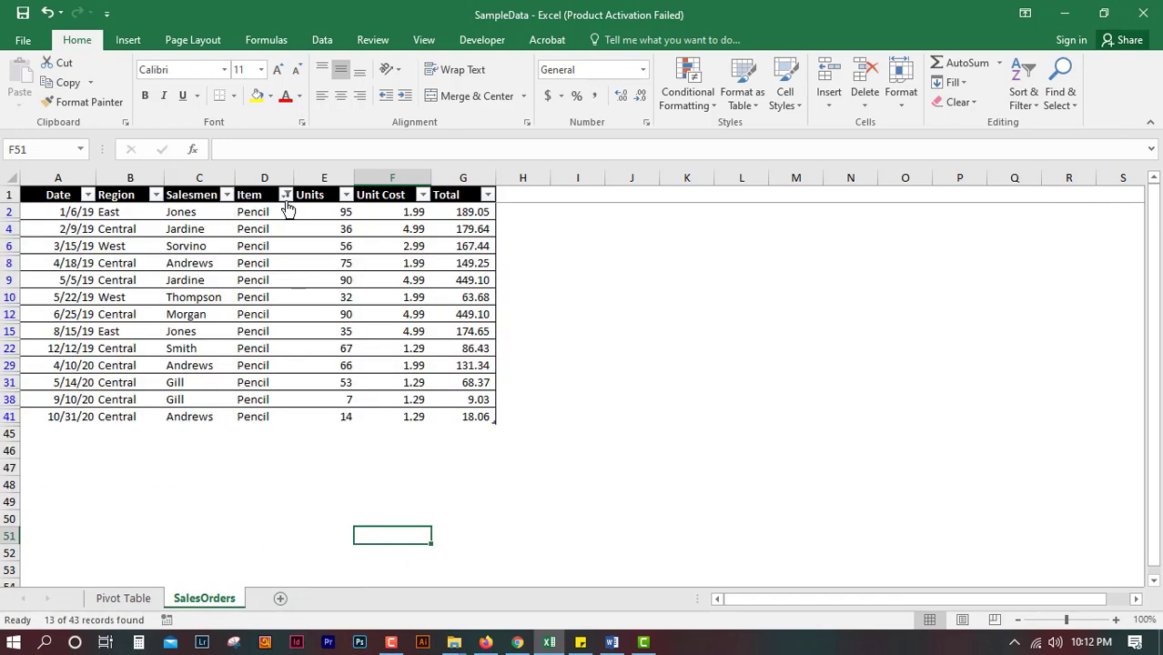
{"action": "left_click", "coordinate": [286, 194]}
{"action": "left_click", "coordinate": [121, 276]}
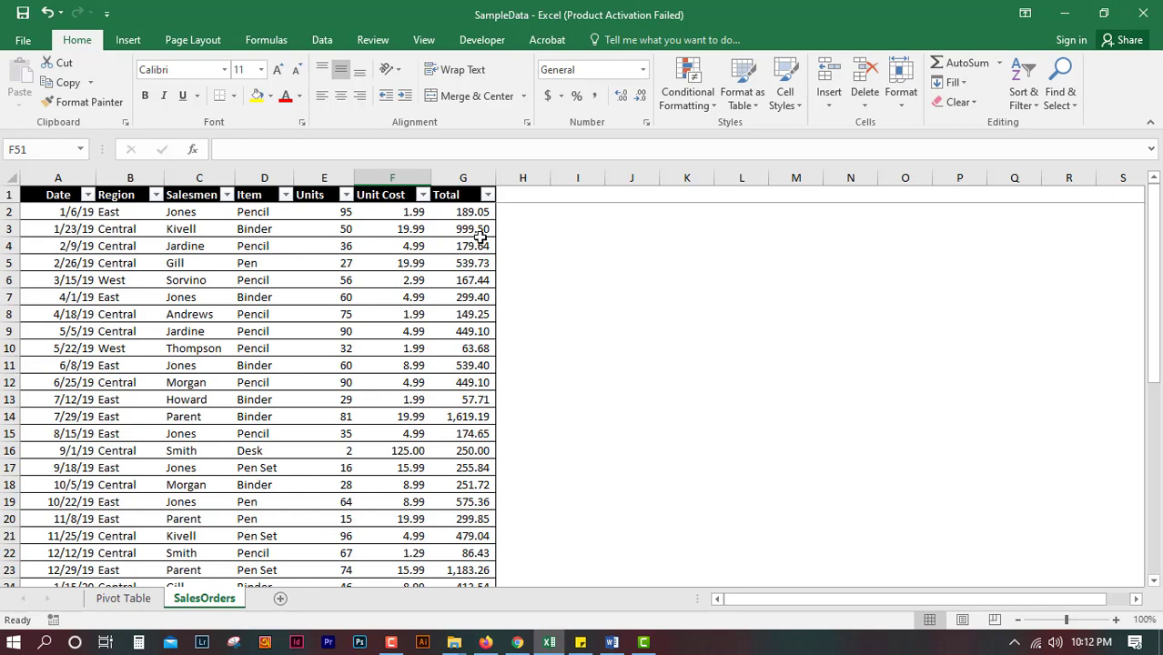
Sum the entire Total column of SalesOrders and compare it with the PivotTable's grand total for Sum of Total
{"action": "left_click", "coordinate": [469, 212]}
{"action": "key", "text": "ctrl+shift+Down"}
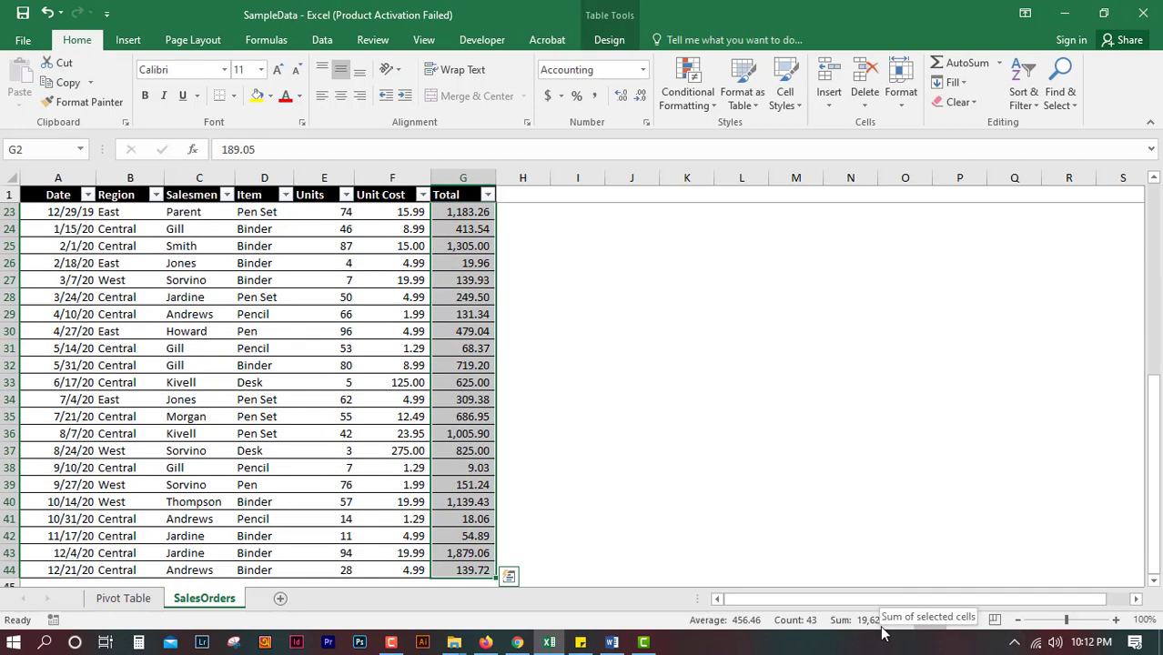
{"action": "left_click", "coordinate": [123, 598]}
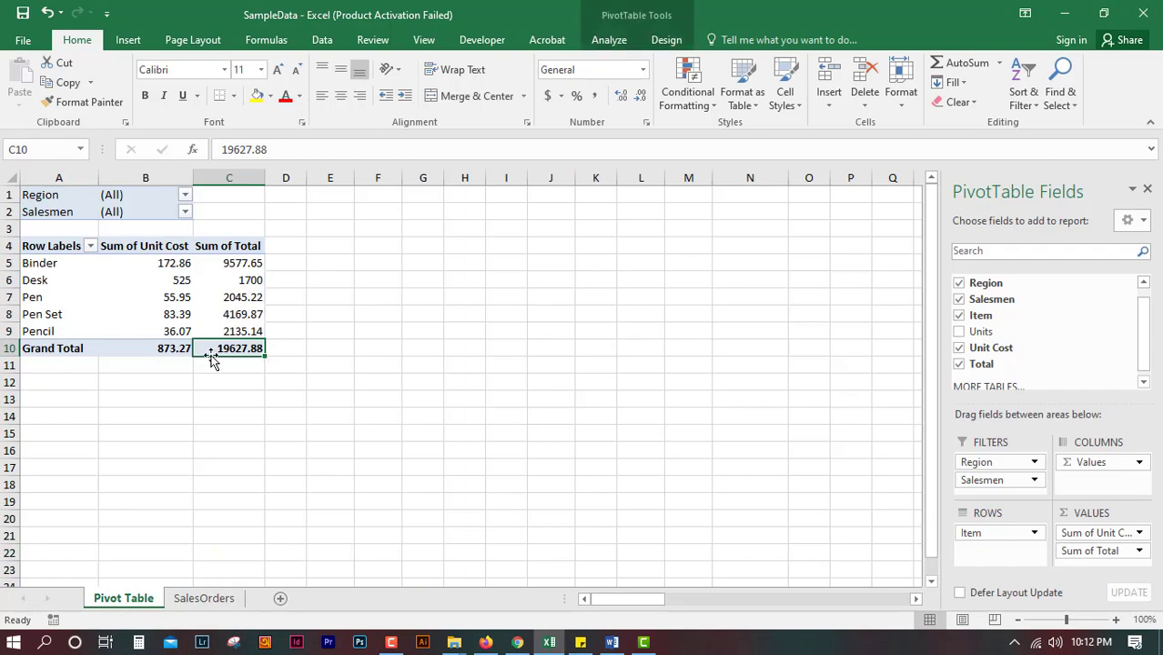
Sum the entire Unit Cost column of SalesOrders and compare it with the PivotTable's grand total for Sum of Unit Cost
{"action": "left_click", "coordinate": [176, 345]}
{"action": "left_click", "coordinate": [217, 598]}
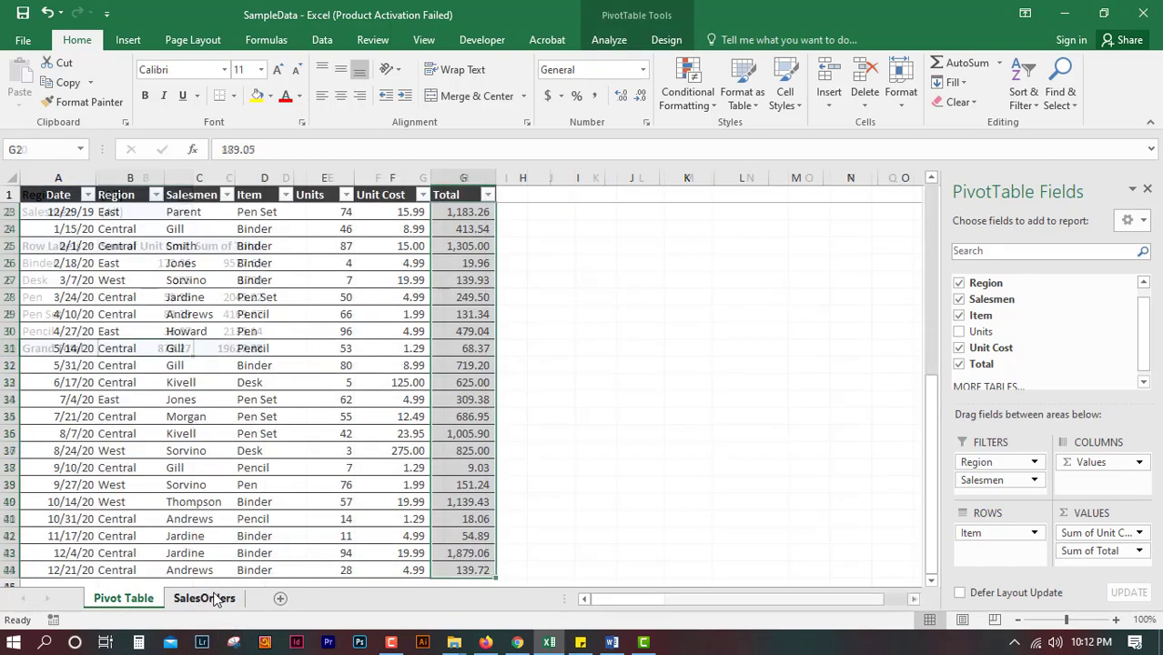
{"action": "left_click", "coordinate": [387, 210]}
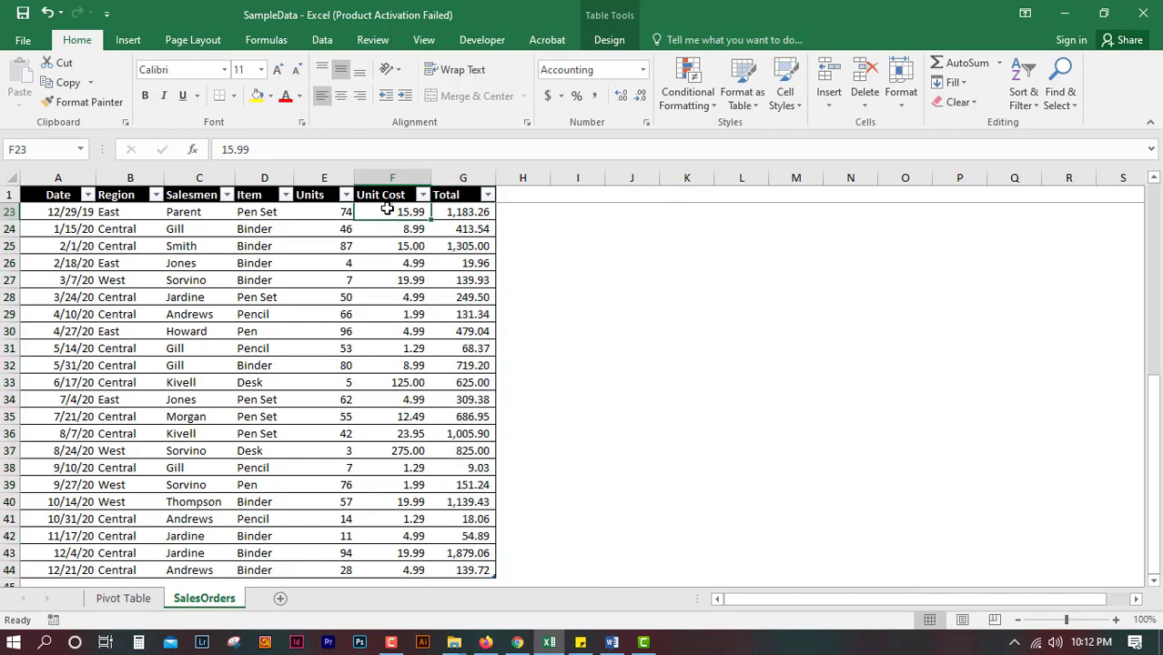
{"action": "key", "text": "ctrl+shift+Down"}
{"action": "scroll", "coordinate": [471, 409], "scroll_direction": "down", "scroll_amount": 5}
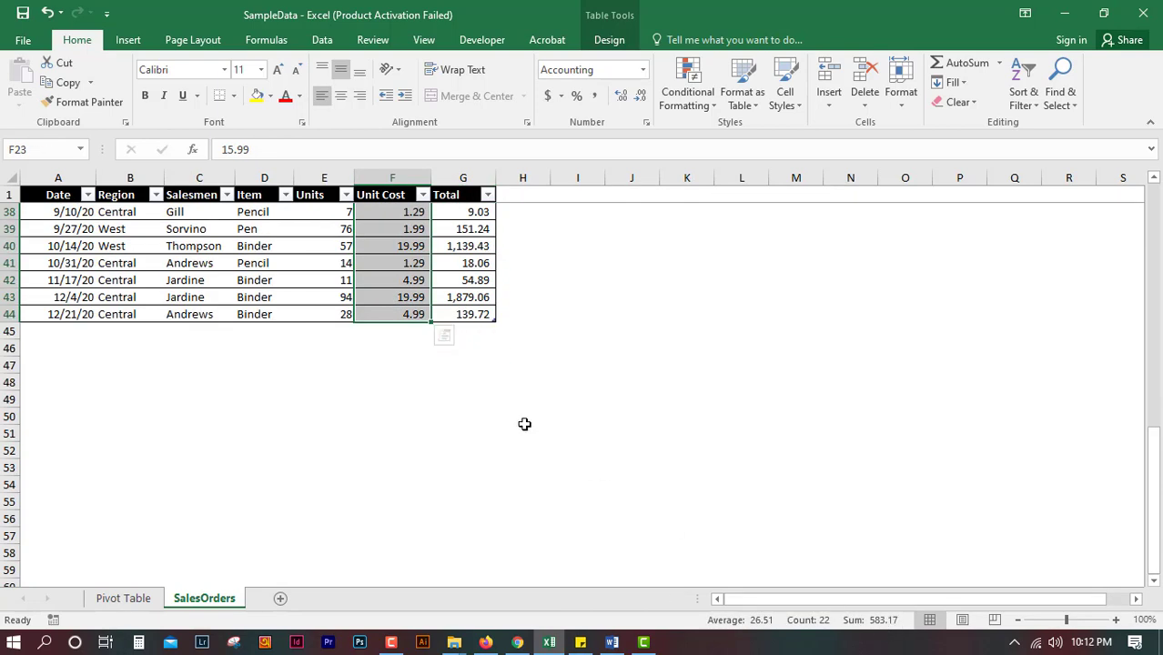
{"action": "scroll", "coordinate": [524, 424], "scroll_direction": "up", "scroll_amount": 12}
{"action": "left_click", "coordinate": [418, 213]}
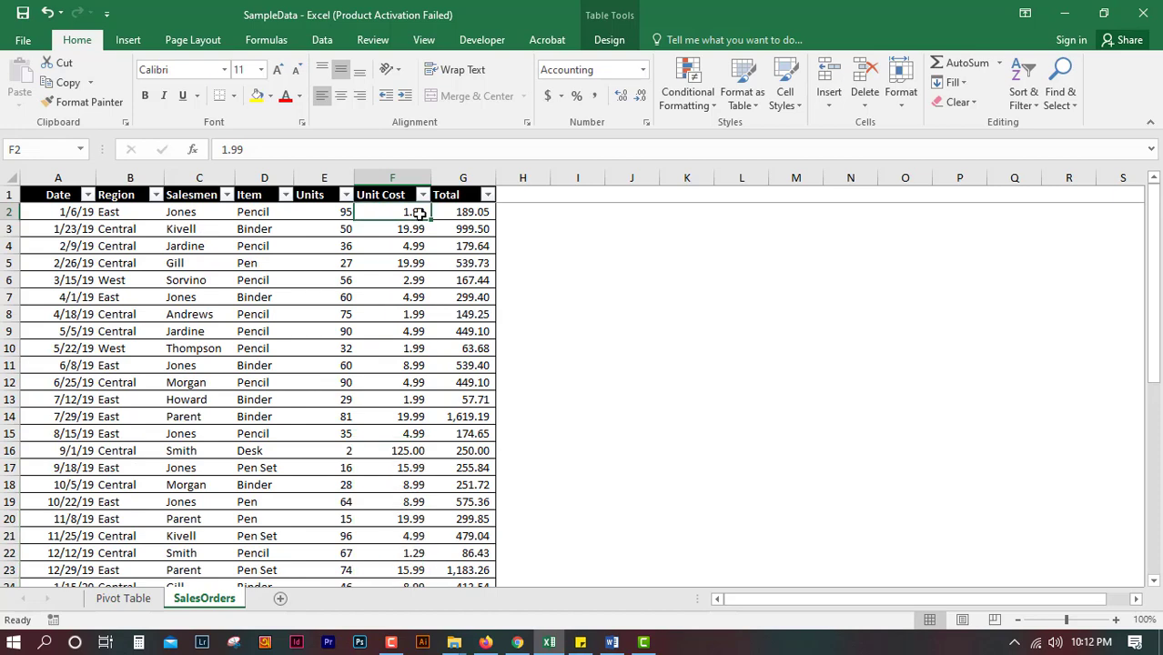
{"action": "key", "text": "ctrl+shift+Down"}
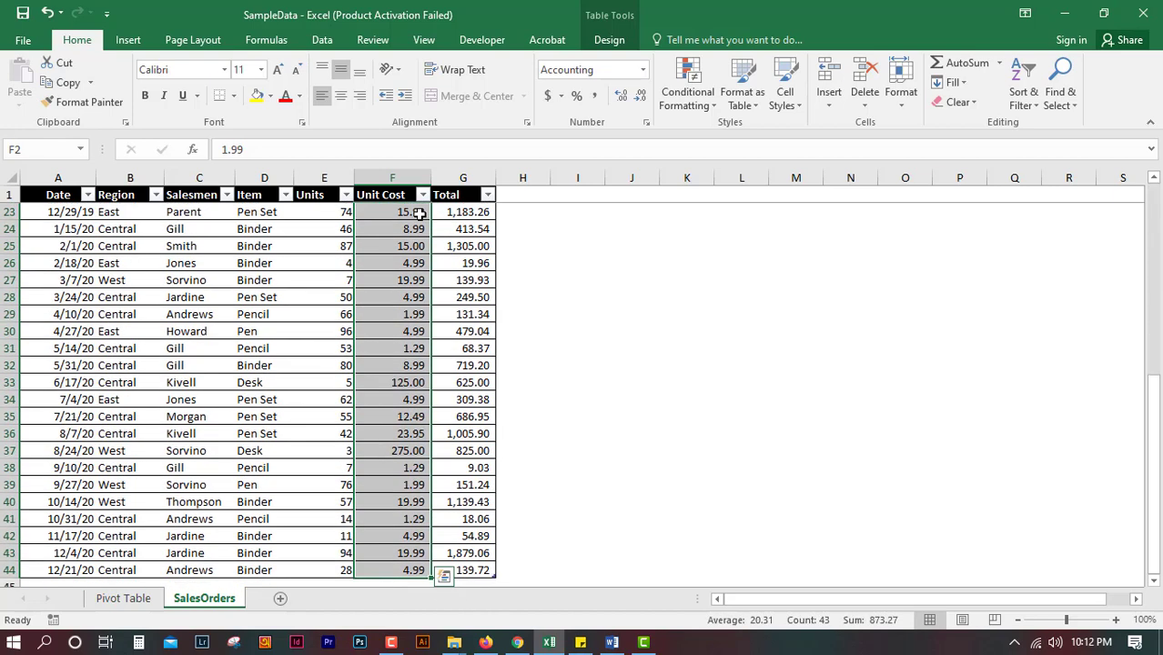
{"action": "left_click", "coordinate": [127, 600]}
{"action": "left_click", "coordinate": [458, 397]}
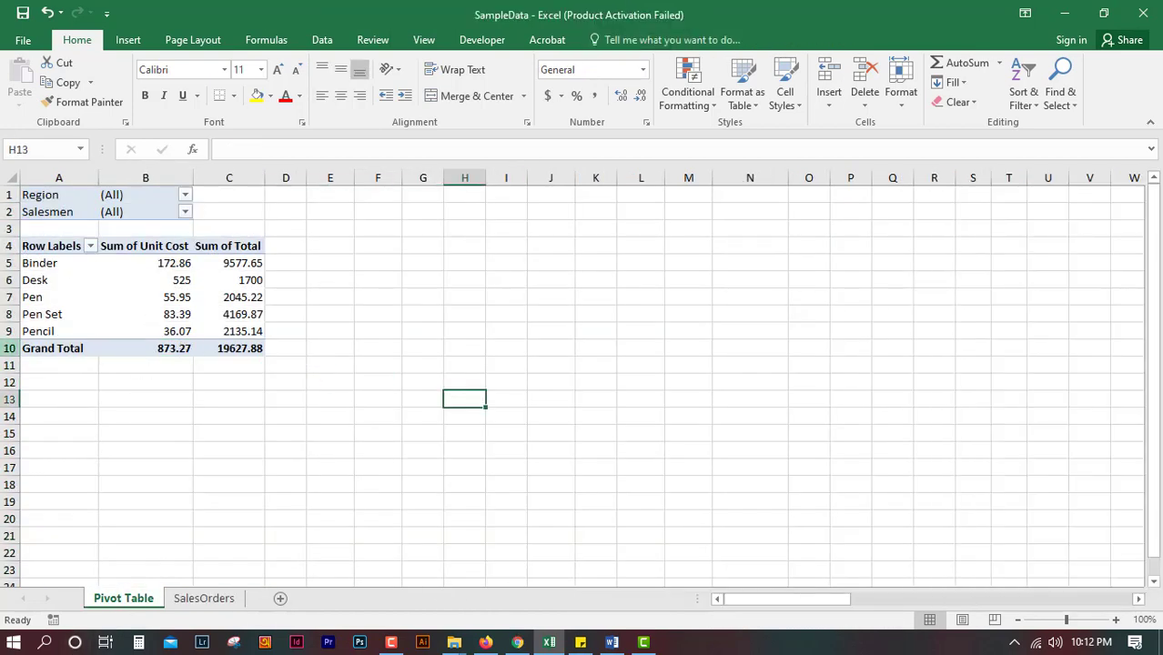
Examine the Binder and Pen rows of the PivotTable, including the Pen row's unit cost and total sums
{"action": "left_click", "coordinate": [56, 264]}
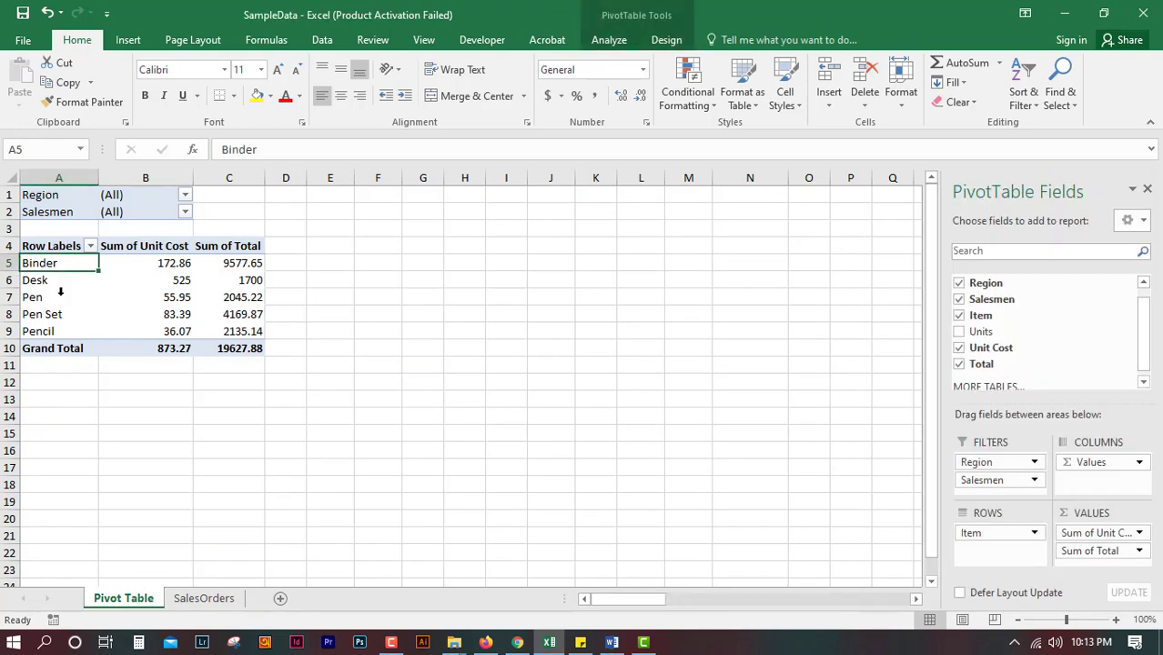
{"action": "left_click", "coordinate": [30, 296]}
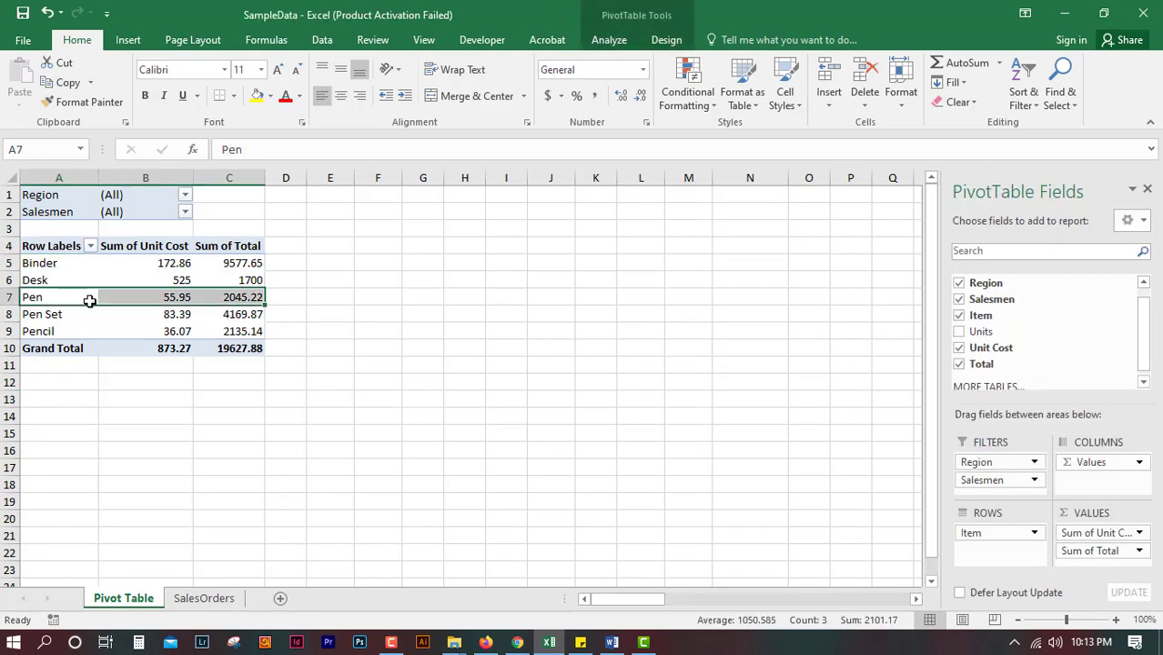
{"action": "left_click", "coordinate": [141, 296]}
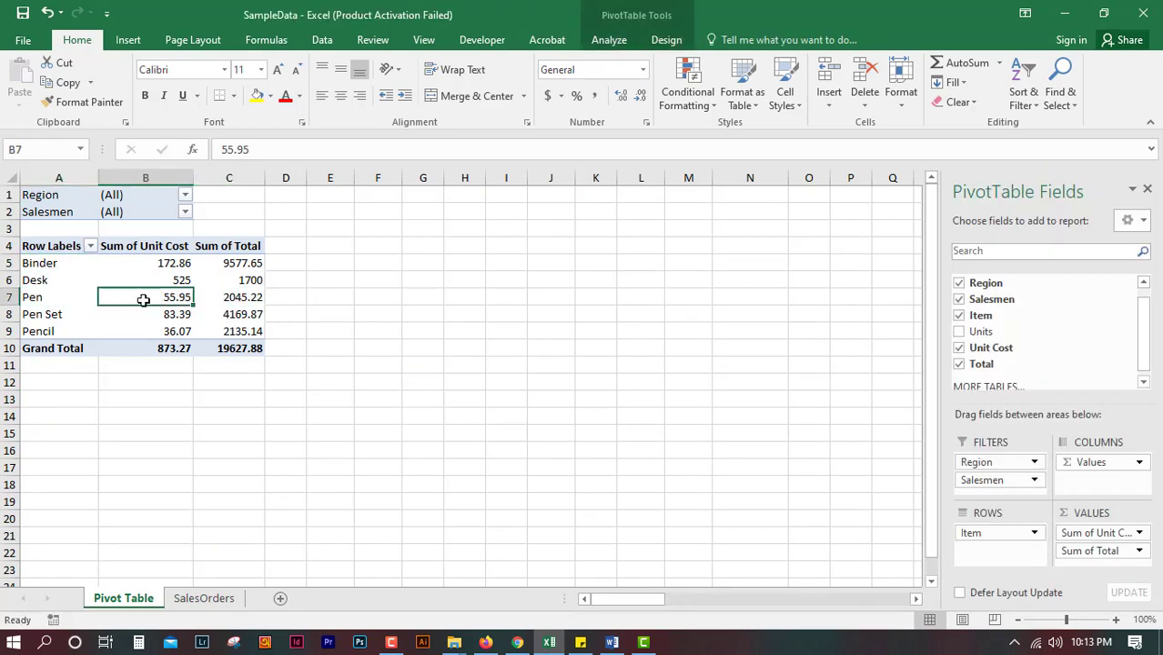
{"action": "left_click", "coordinate": [219, 298]}
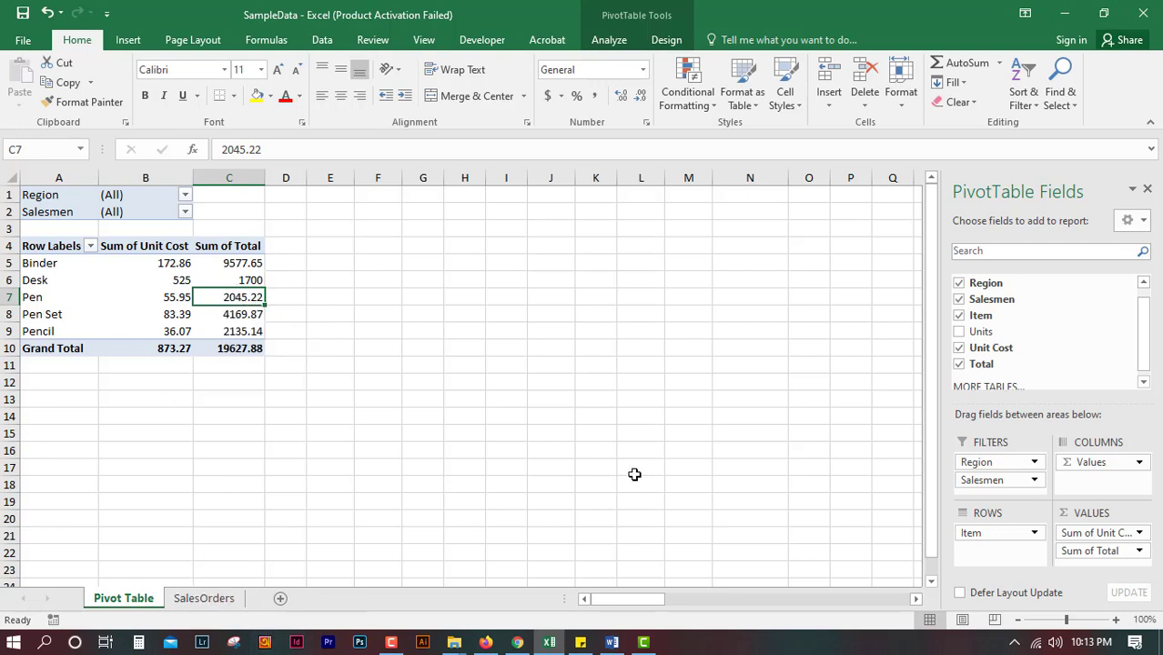
Insert a new column between Unit Cost and Total in the SalesOrders table
{"action": "left_click", "coordinate": [206, 598]}
{"action": "scroll", "coordinate": [501, 282], "scroll_direction": "up", "scroll_amount": 7}
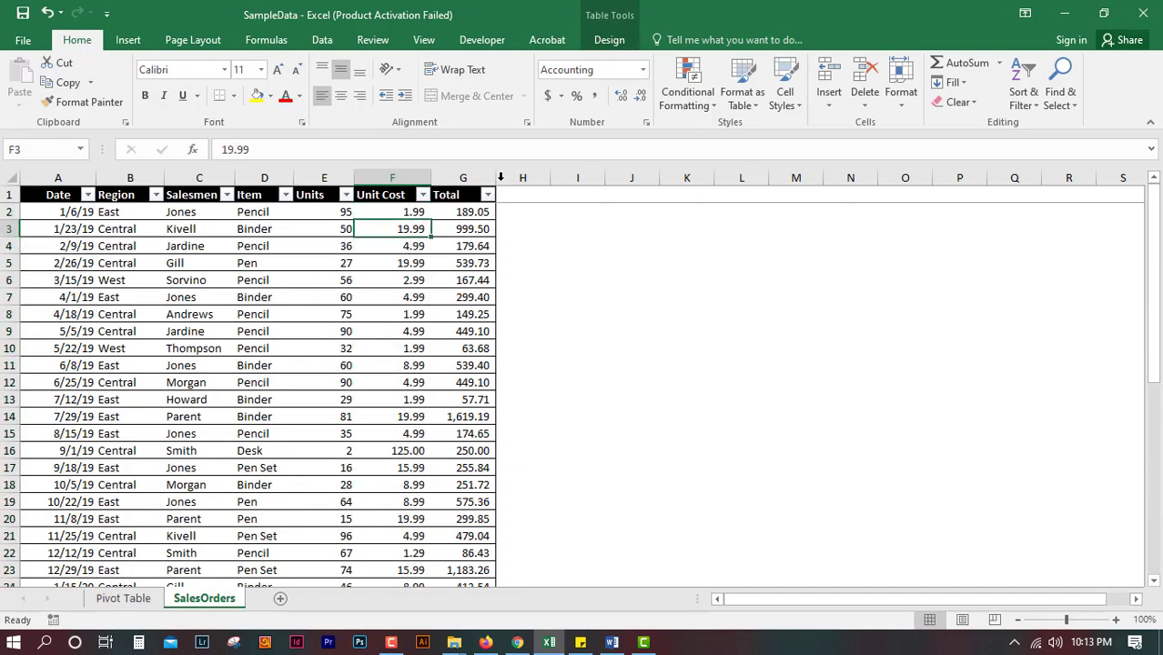
{"action": "left_click", "coordinate": [466, 178]}
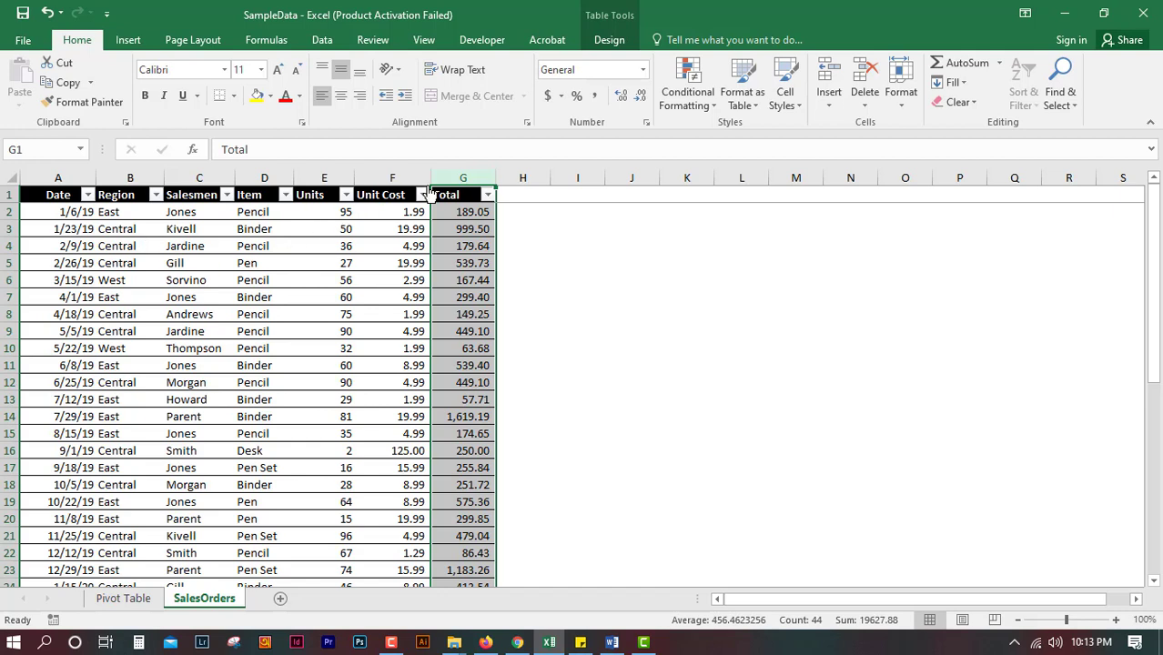
{"action": "key", "text": "ctrl+shift+equal"}
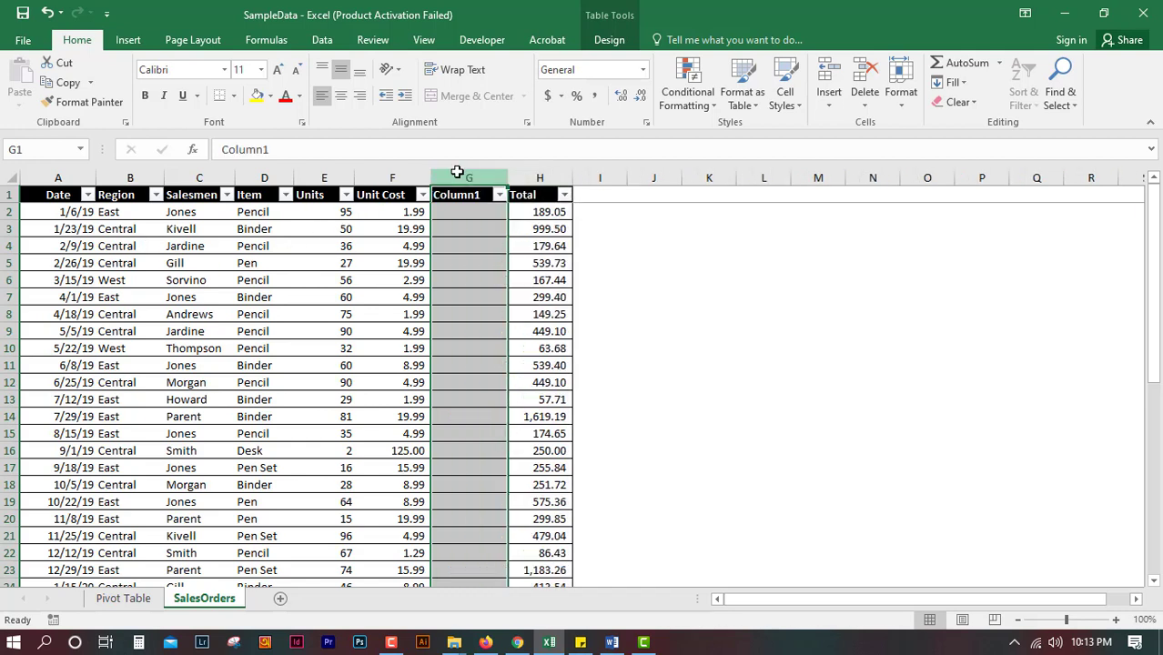
{"action": "left_click", "coordinate": [485, 260]}
Name the new column between Unit Cost and Total in SalesOrders "Profit"
{"action": "left_click", "coordinate": [466, 198]}
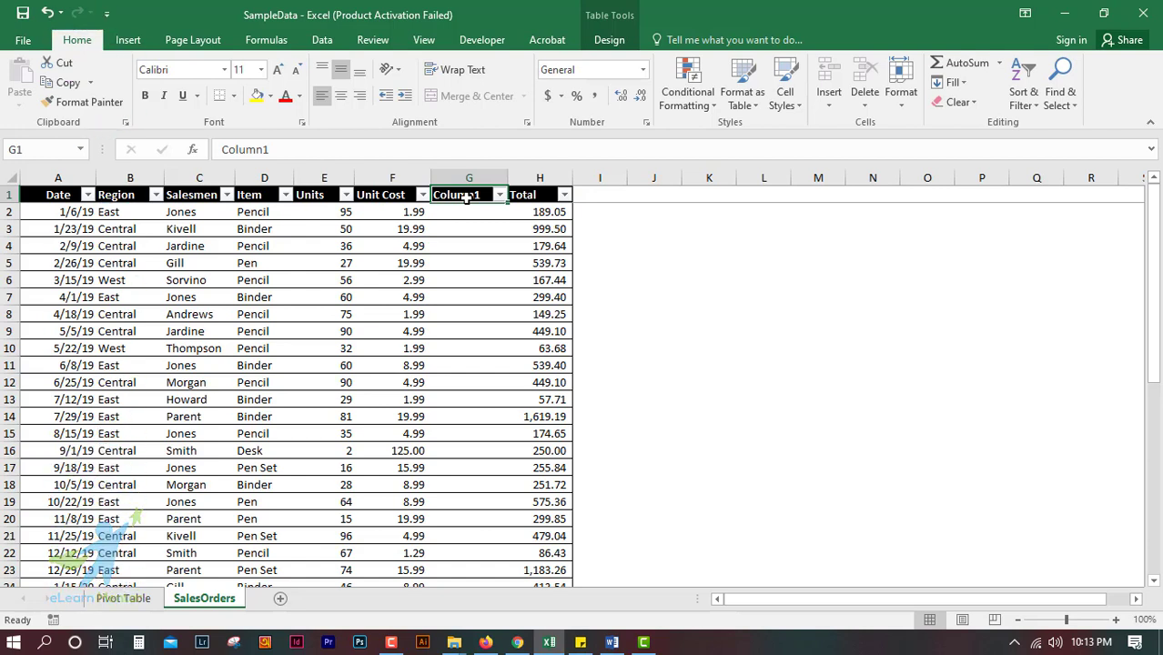
{"action": "type", "text": "S"}
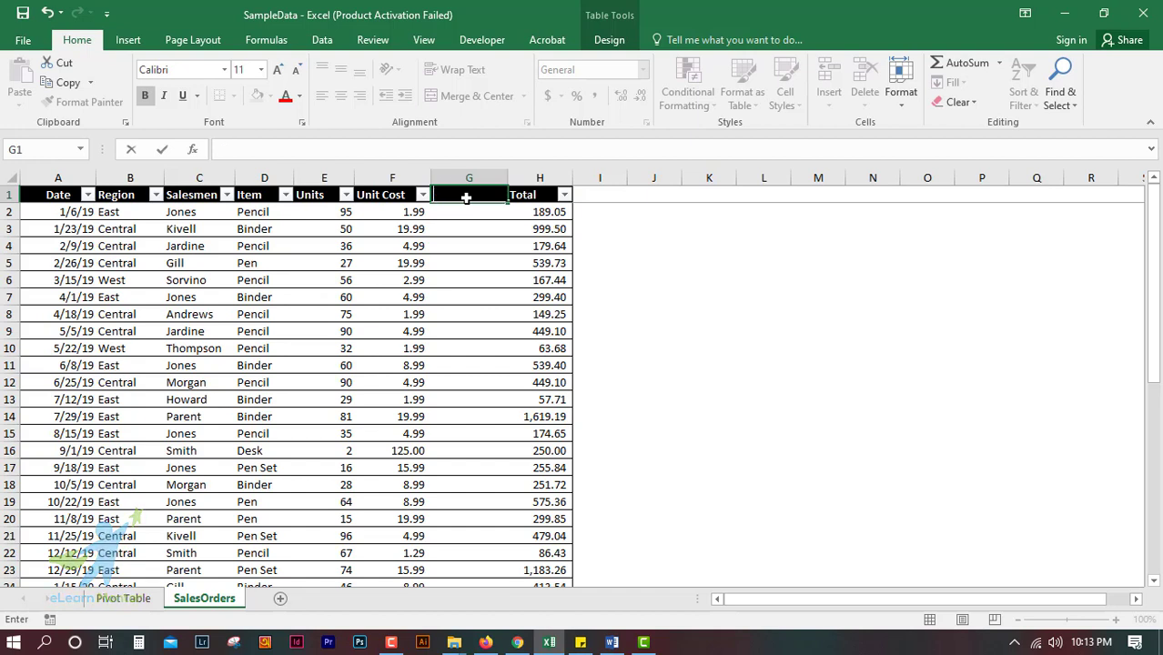
{"action": "type", "text": "Profit"}
{"action": "key", "text": "Return"}
{"action": "left_click", "coordinate": [466, 198]}
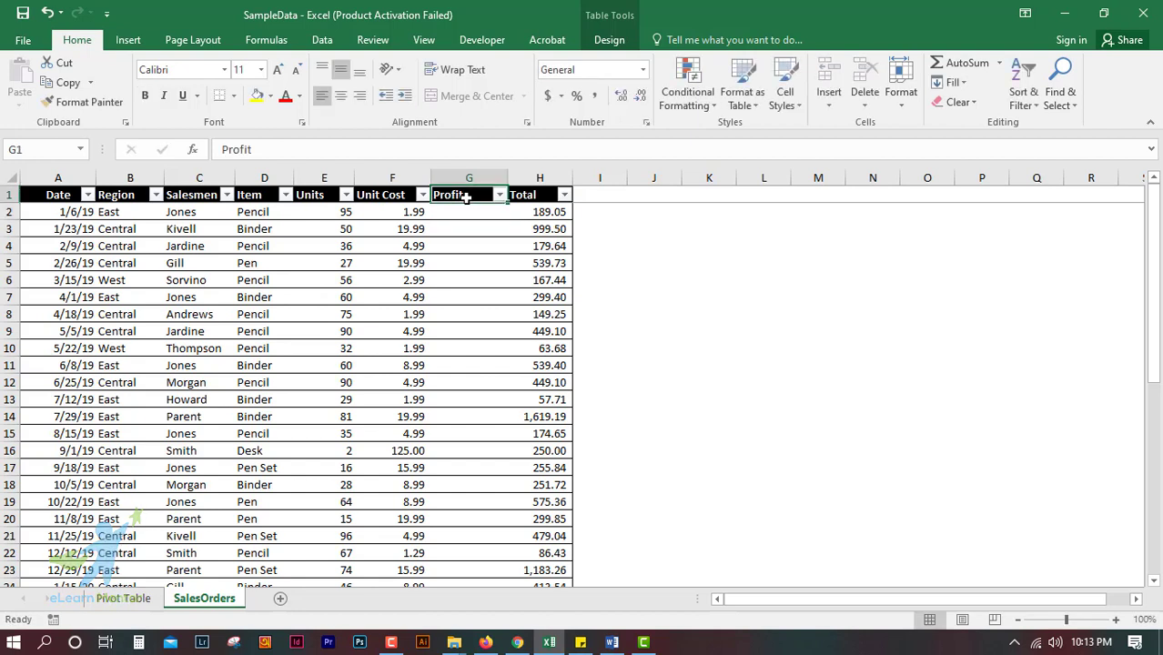
Copy all the Units values in SalesOrders and paste them into the Profit column starting at G2
{"action": "left_click", "coordinate": [357, 218]}
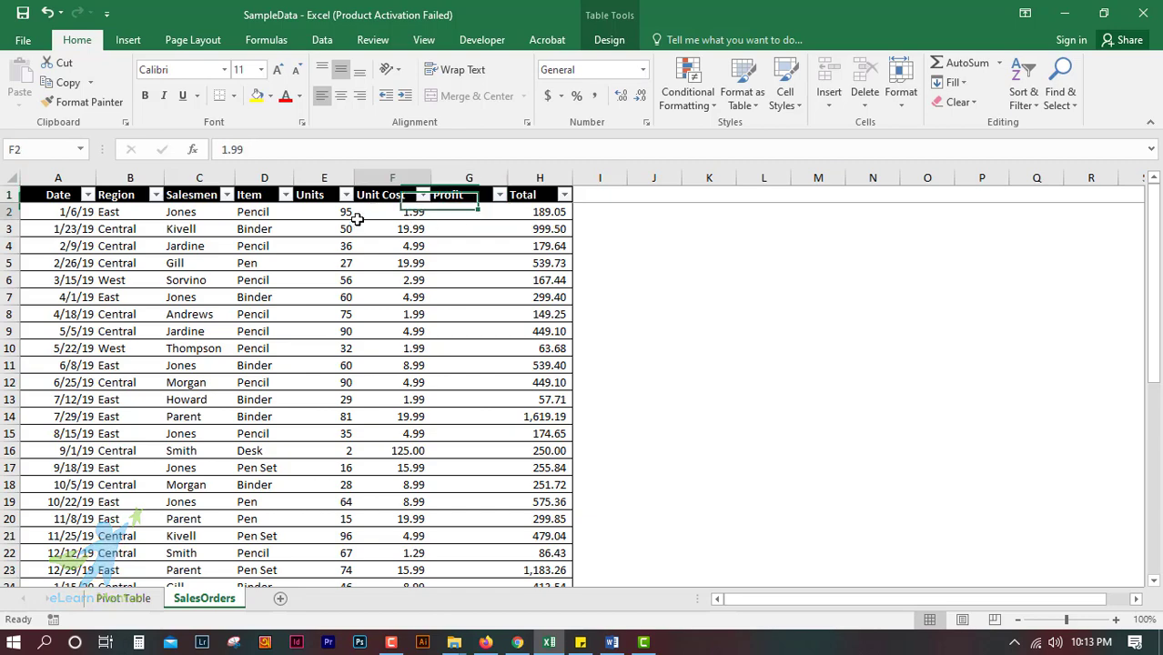
{"action": "key", "text": "Left"}
{"action": "key", "text": "ctrl+shift+Down"}
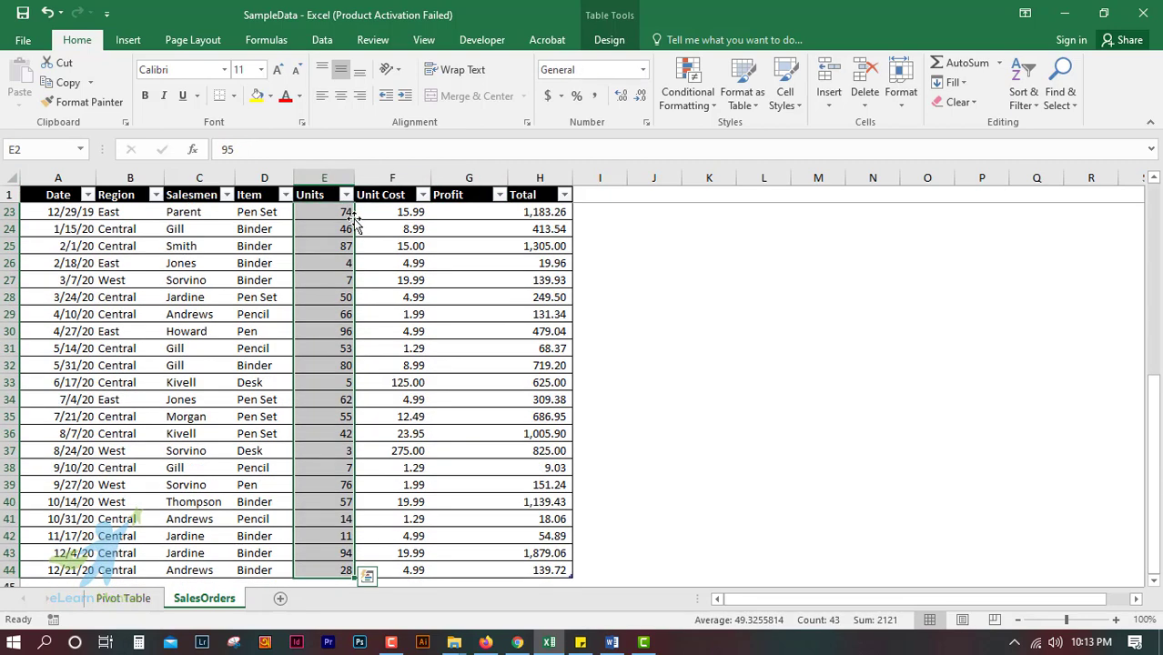
{"action": "key", "text": "ctrl+c"}
{"action": "scroll", "coordinate": [356, 225], "scroll_direction": "up", "scroll_amount": 6}
{"action": "scroll", "coordinate": [356, 225], "scroll_direction": "up", "scroll_amount": 1}
{"action": "left_click", "coordinate": [480, 213]}
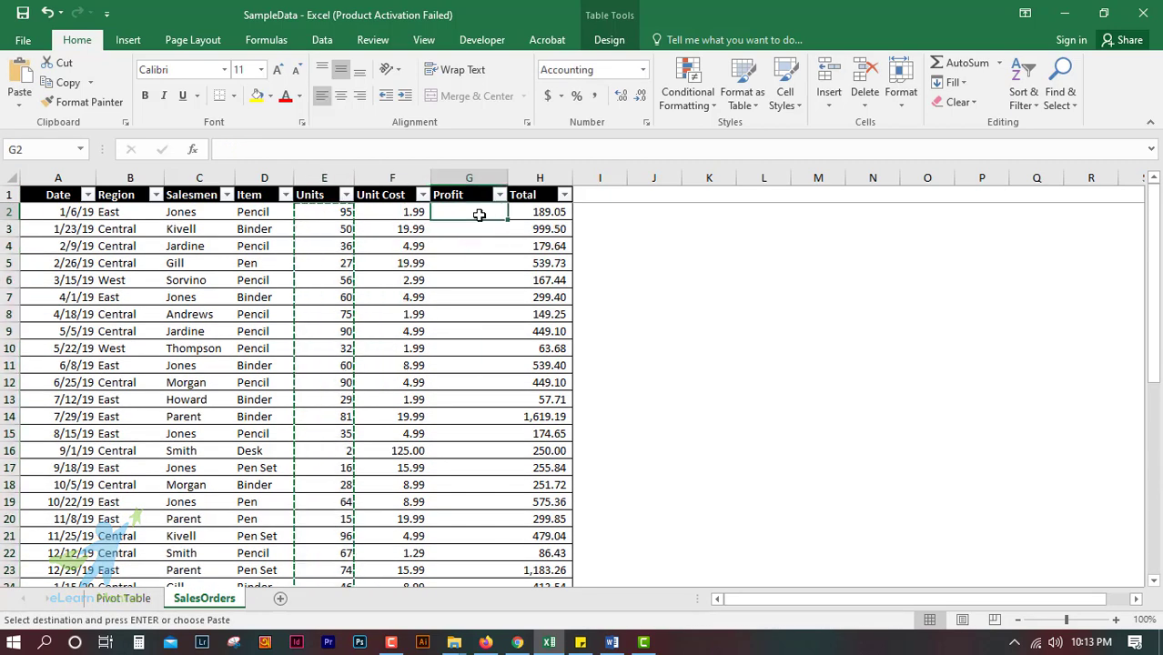
{"action": "key", "text": "ctrl+v"}
{"action": "left_click_drag", "start_coordinate": [482, 227], "coordinate": [482, 218]}
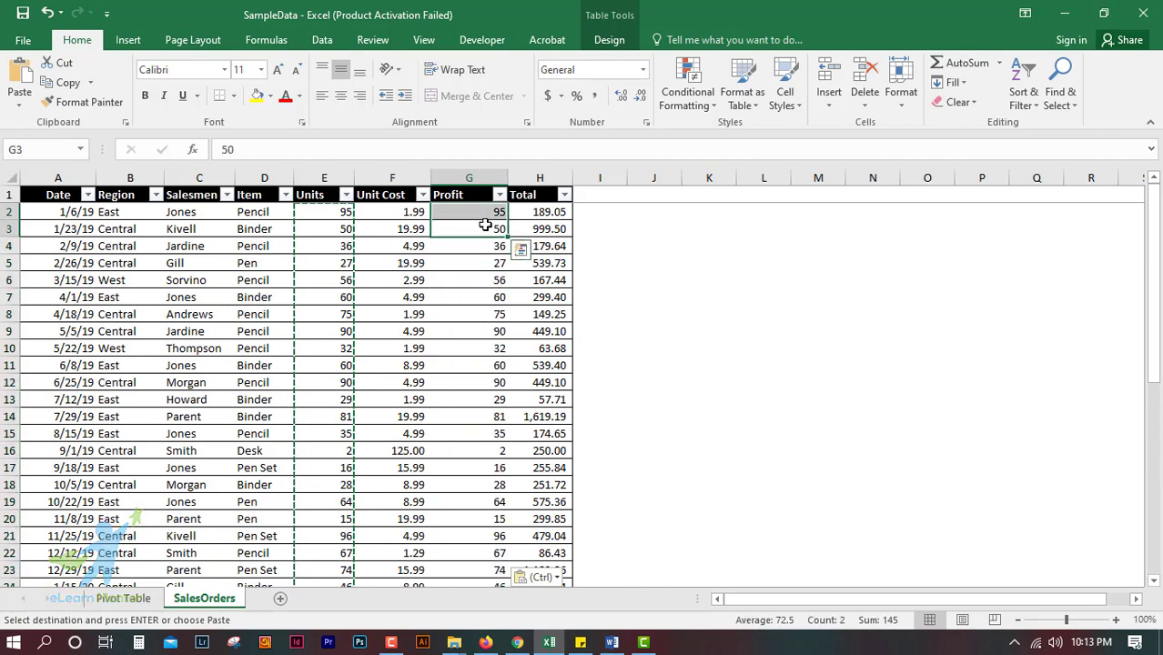
{"action": "left_click", "coordinate": [480, 211]}
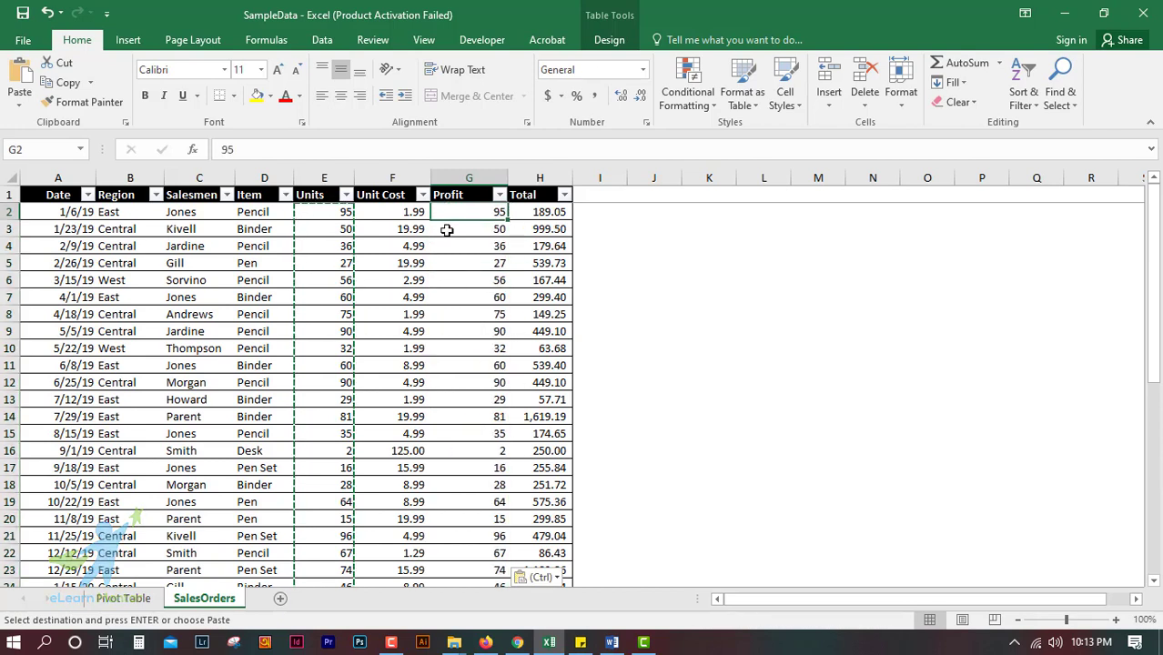
{"action": "key", "text": "Down"}
{"action": "key", "text": "Down"}
{"action": "key", "text": "Down"}
{"action": "key", "text": "Escape"}
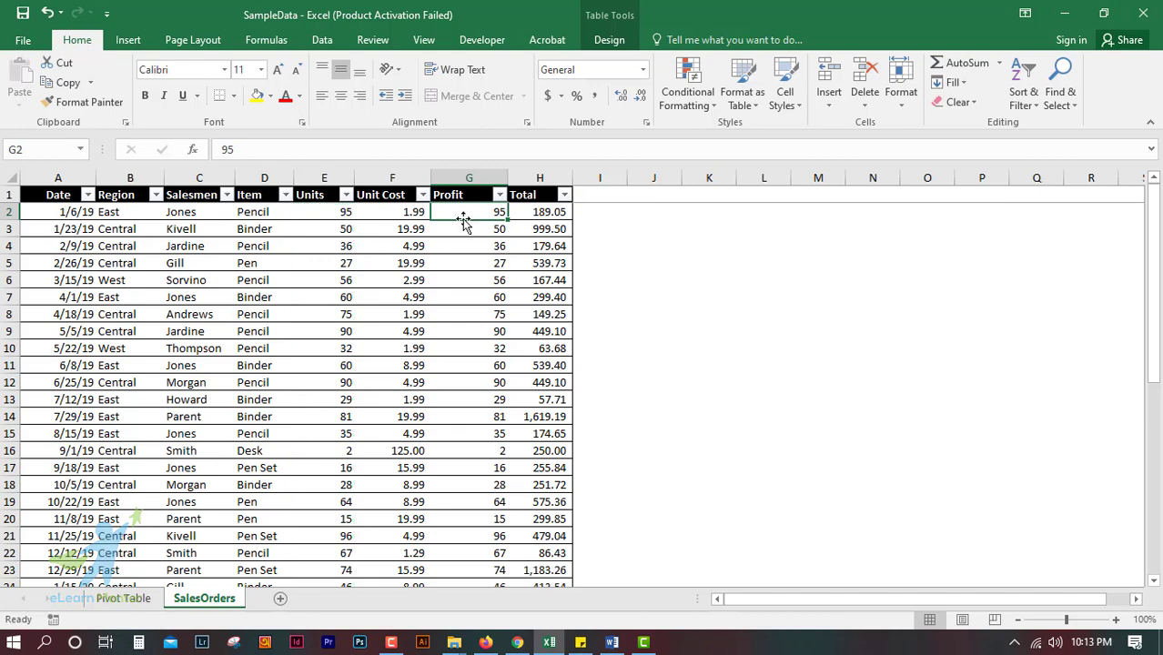
Refresh the PivotTable so its field list picks up the Profit column from SalesOrders
{"action": "left_click", "coordinate": [123, 598]}
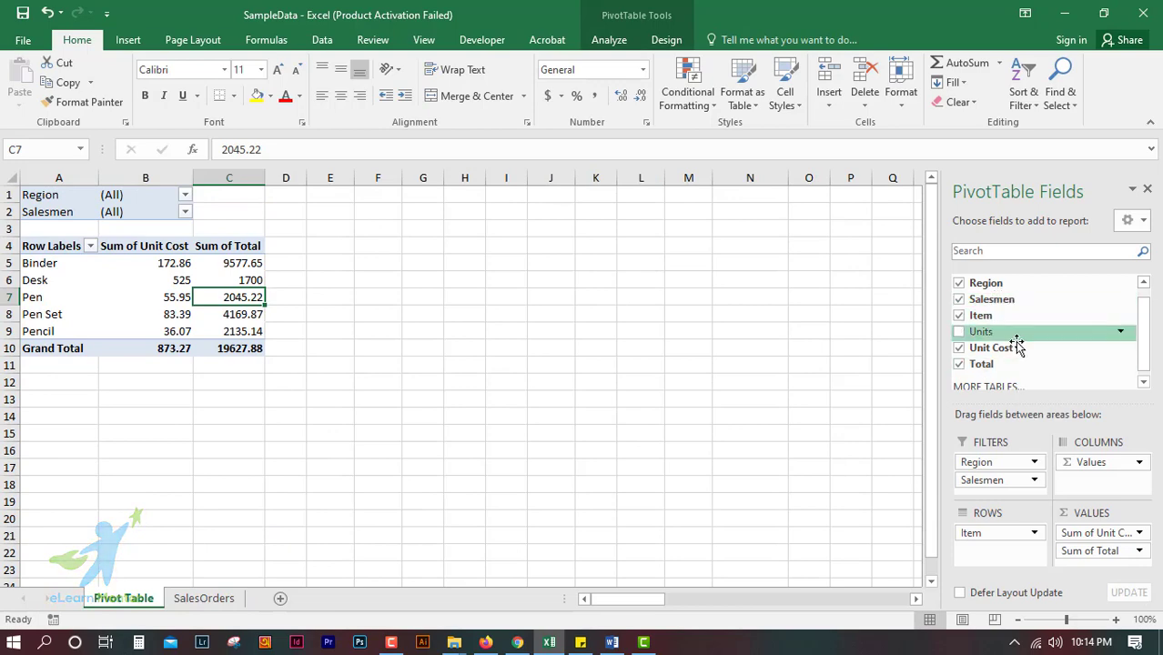
{"action": "left_click", "coordinate": [204, 597]}
{"action": "left_click", "coordinate": [123, 599]}
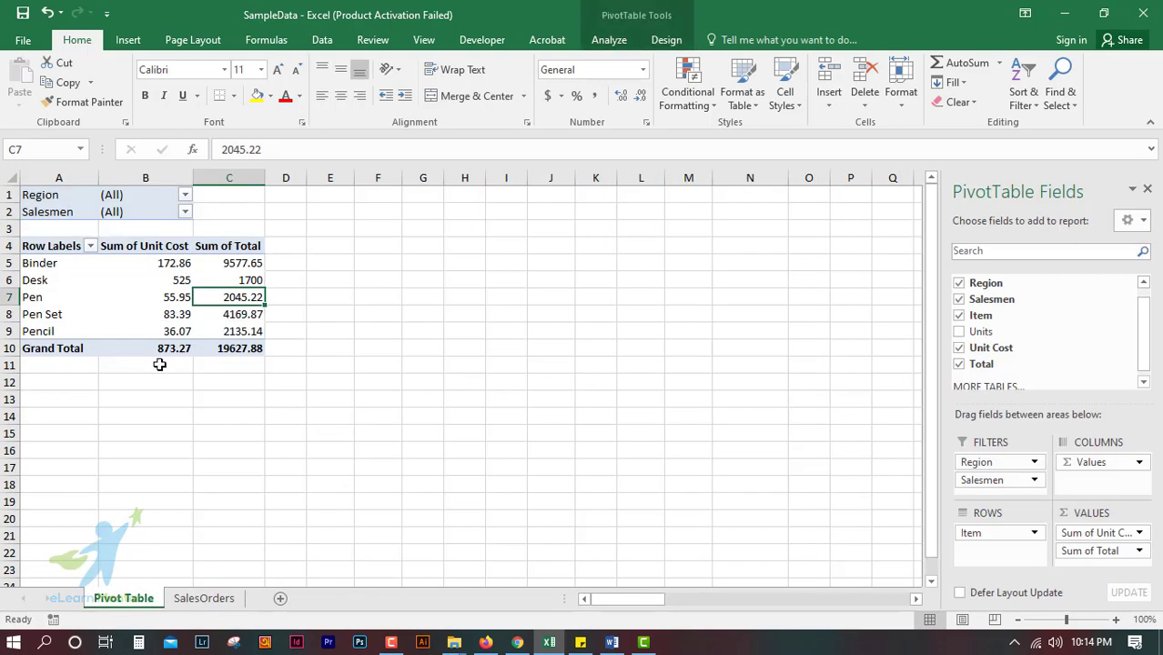
{"action": "left_click", "coordinate": [204, 598]}
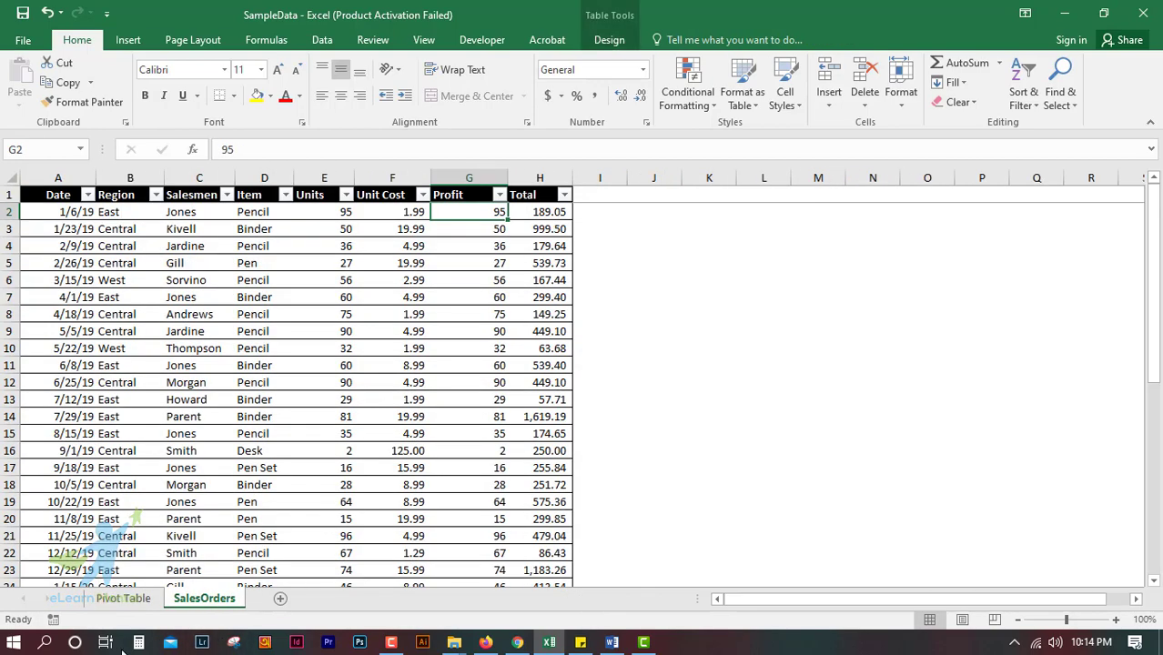
{"action": "left_click", "coordinate": [123, 599]}
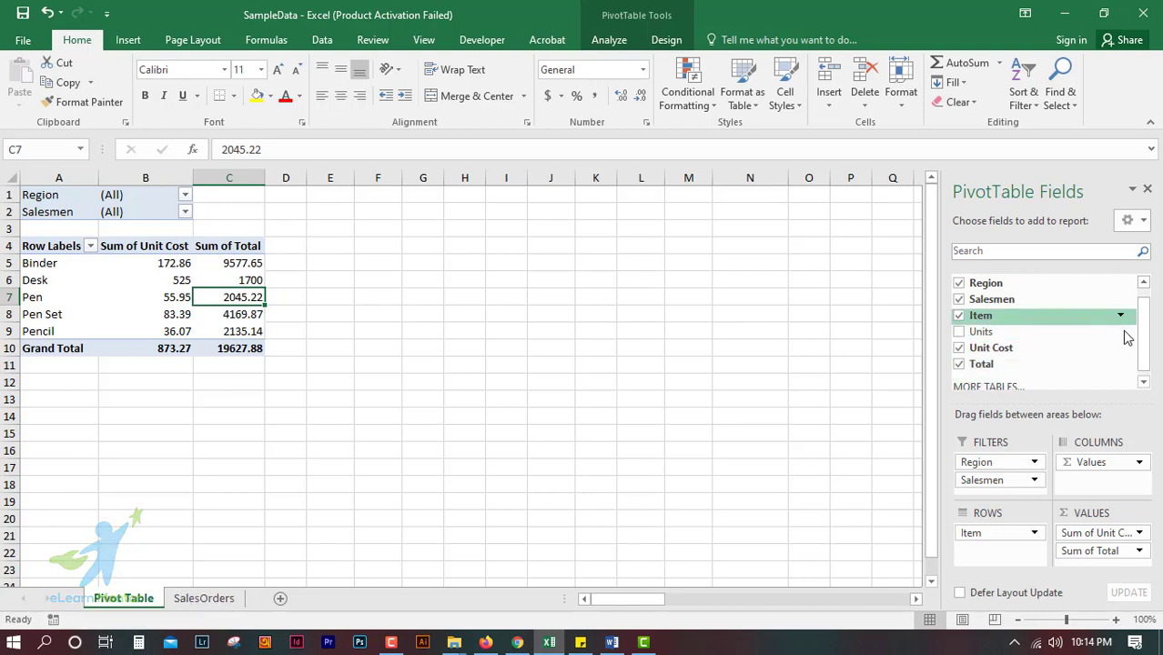
{"action": "scroll", "coordinate": [982, 373], "scroll_direction": "up", "scroll_amount": 1}
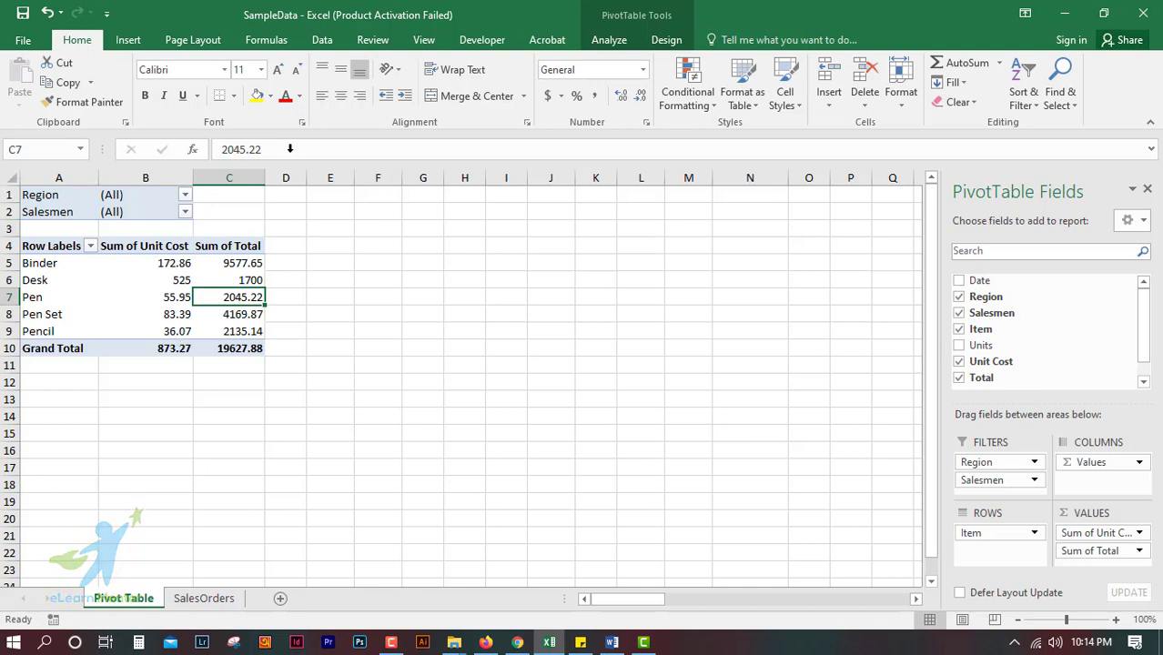
{"action": "left_click", "coordinate": [322, 40]}
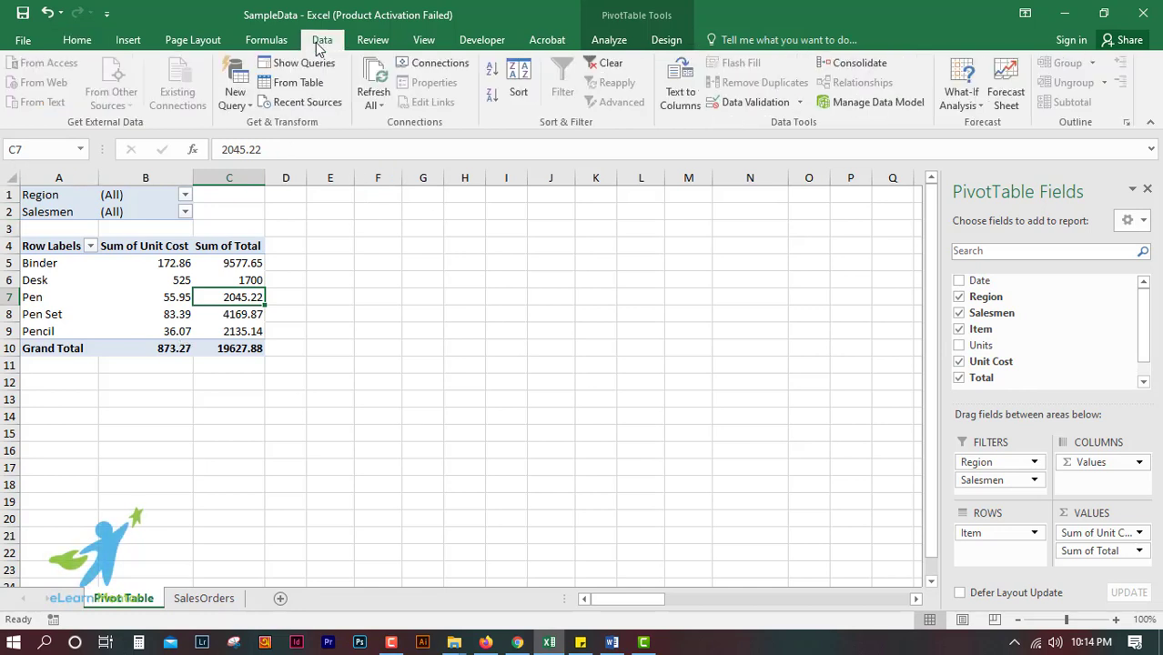
{"action": "left_click", "coordinate": [377, 106]}
{"action": "left_click", "coordinate": [407, 127]}
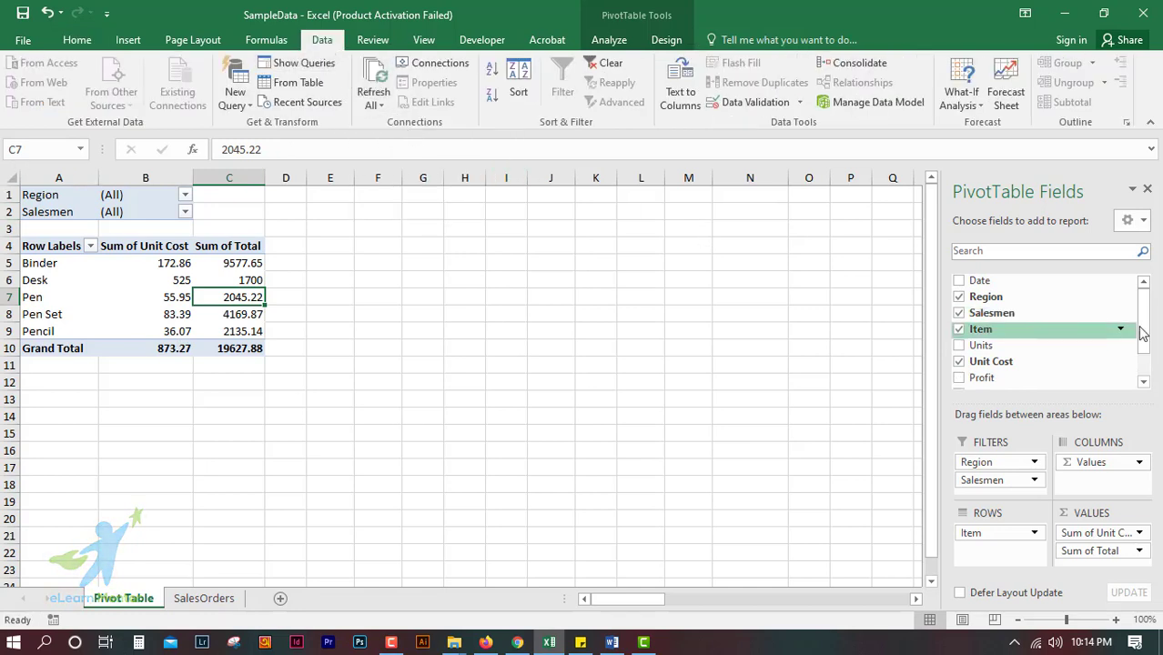
Add the Profit field to the PivotTable's values as a sum after Sum of Total
{"action": "left_click_drag", "start_coordinate": [1145, 326], "coordinate": [1149, 364]}
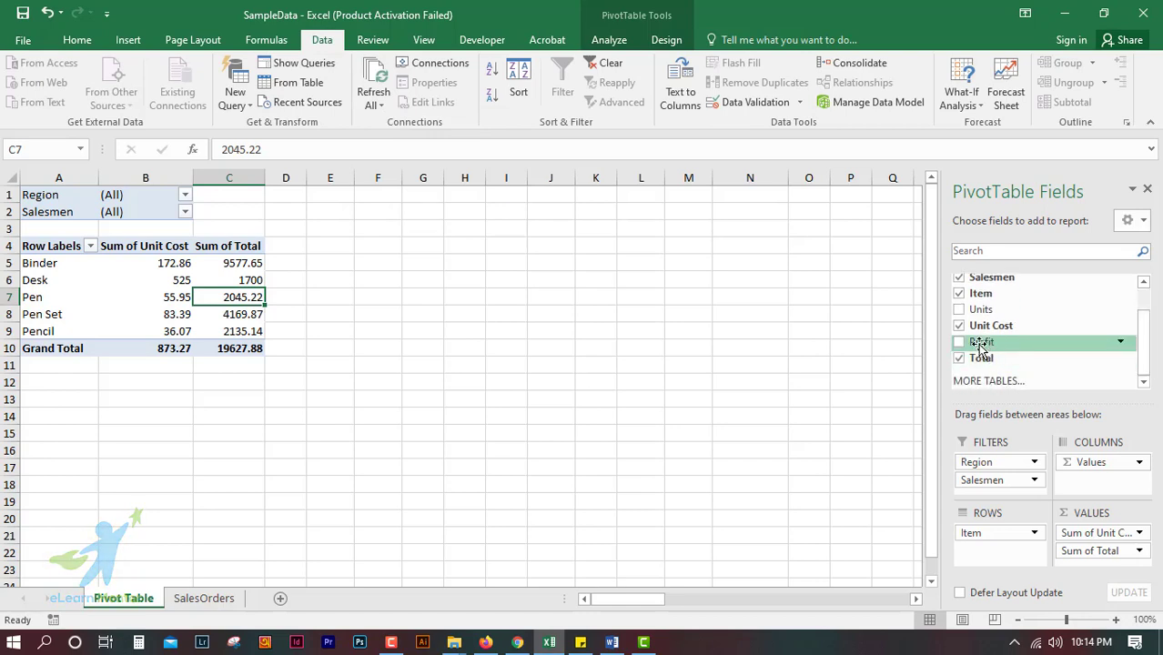
{"action": "left_click_drag", "start_coordinate": [981, 350], "coordinate": [1108, 569]}
{"action": "left_click", "coordinate": [314, 245]}
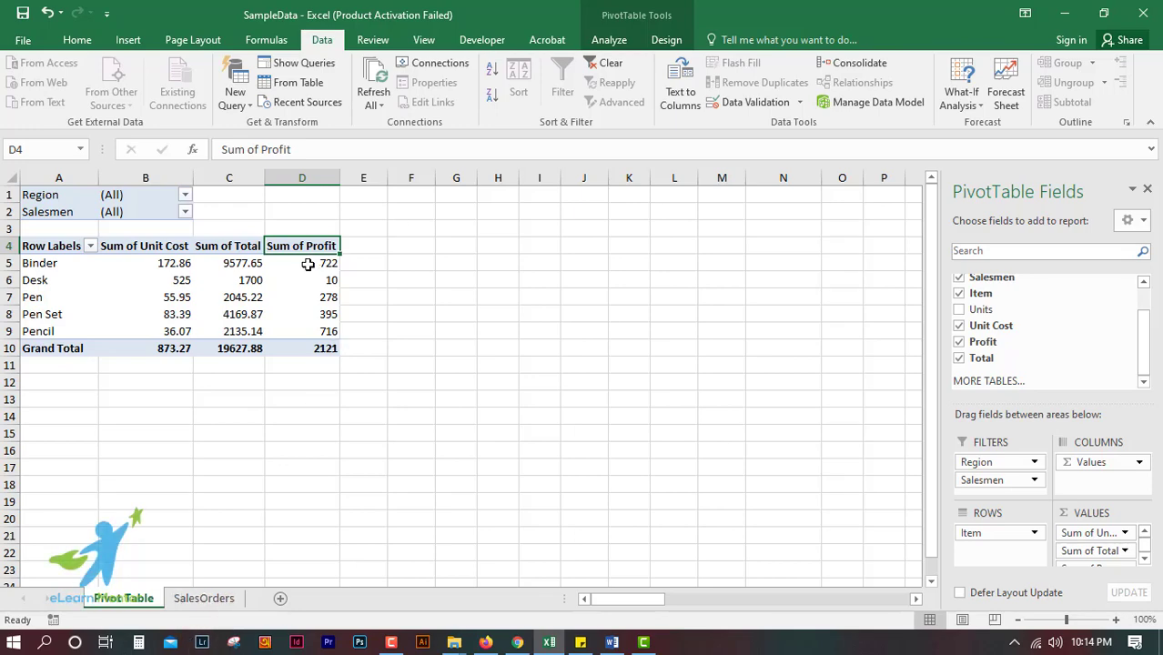
{"action": "left_click", "coordinate": [223, 599]}
{"action": "left_click", "coordinate": [142, 600]}
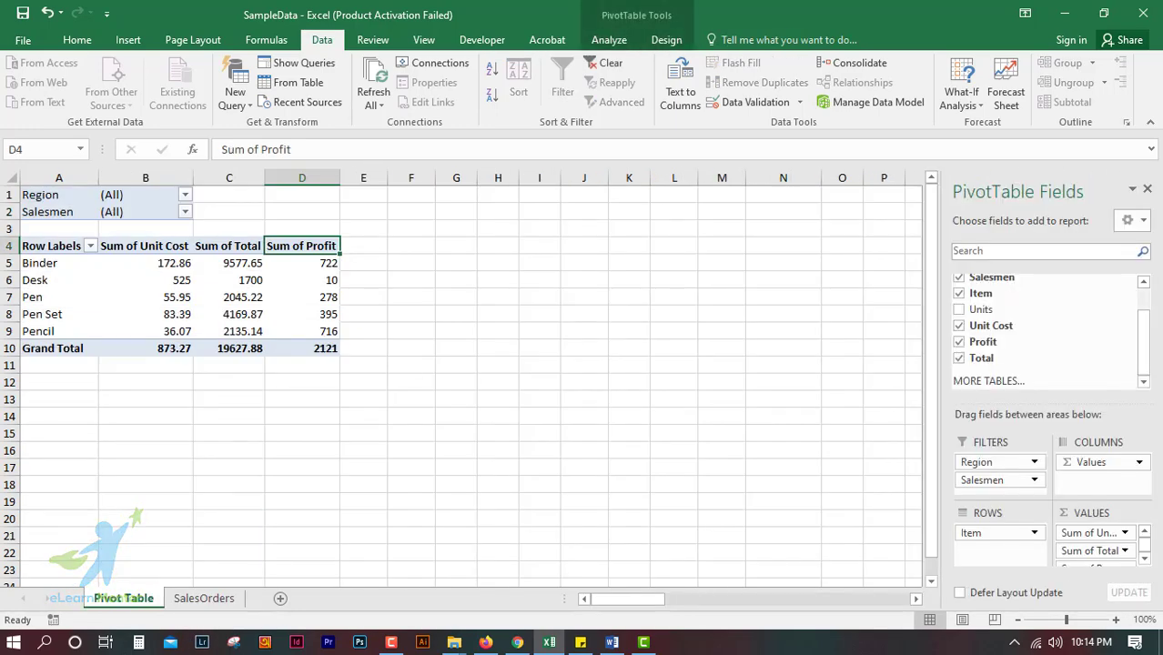
Delete the Profit column from the SalesOrders table
{"action": "left_click", "coordinate": [196, 600]}
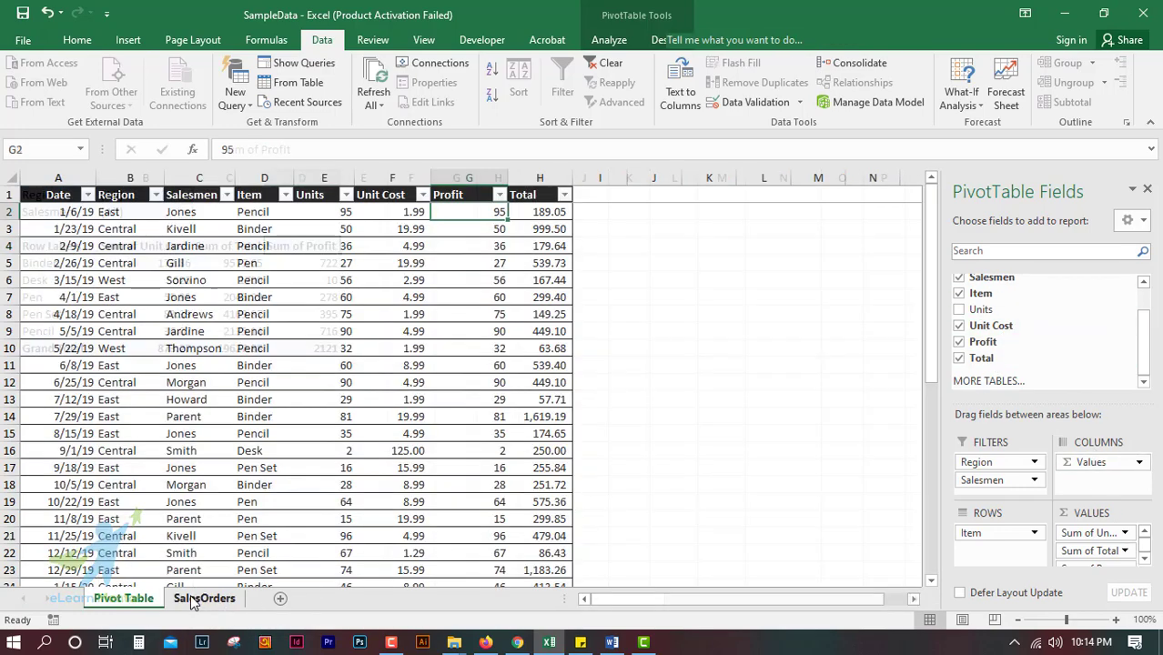
{"action": "left_click", "coordinate": [470, 174]}
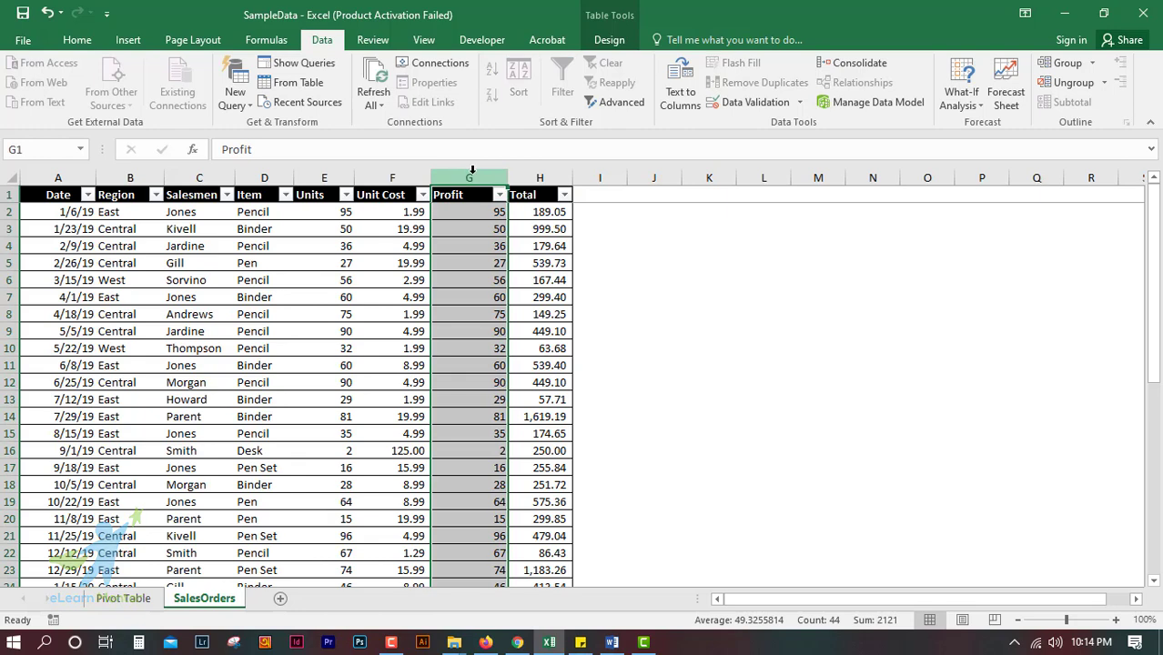
{"action": "key", "text": "ctrl+minus"}
{"action": "left_click", "coordinate": [400, 317]}
Refresh the PivotTable to reflect the deleted source column and check the area of Sum of Profit
{"action": "left_click", "coordinate": [125, 598]}
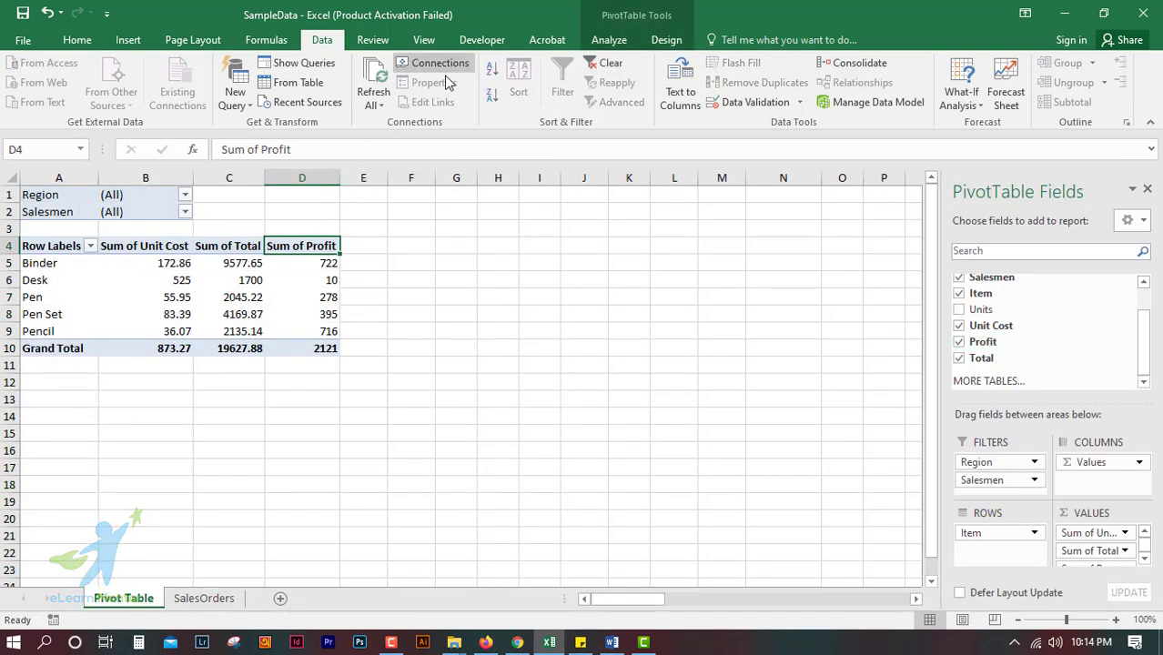
{"action": "left_click", "coordinate": [373, 102]}
{"action": "left_click", "coordinate": [424, 130]}
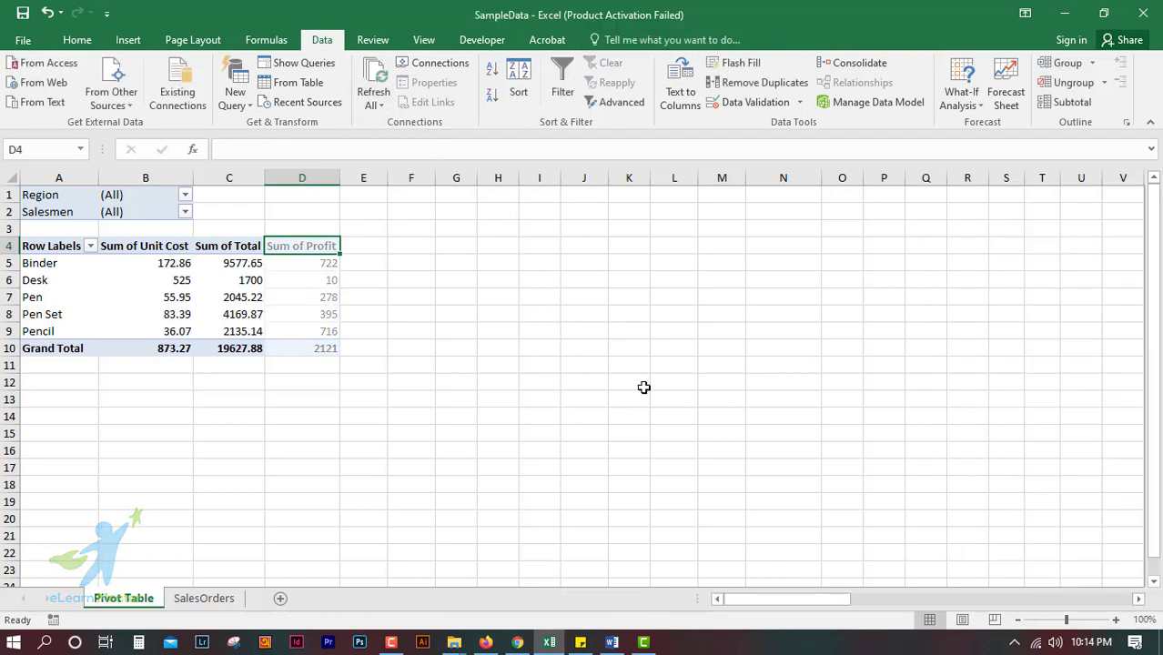
{"action": "left_click", "coordinate": [415, 369]}
{"action": "left_click", "coordinate": [304, 249]}
Examine the PivotTable's item rows and sum columns, including the Desk and Binder rows
{"action": "left_click", "coordinate": [218, 282]}
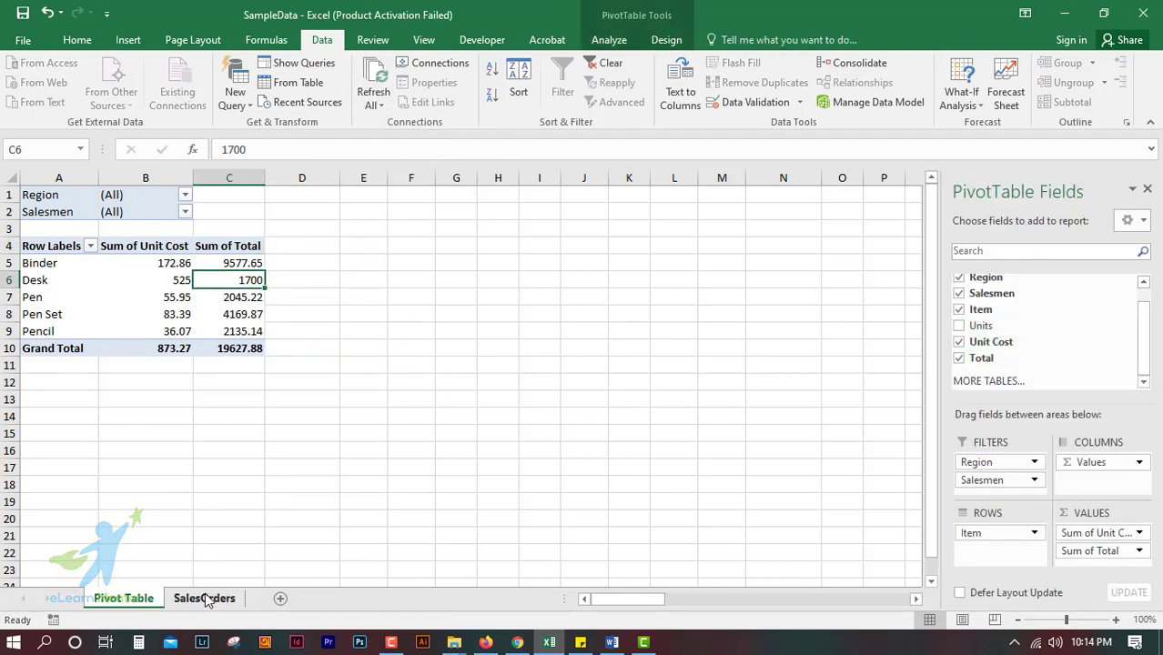
{"action": "left_click", "coordinate": [238, 446]}
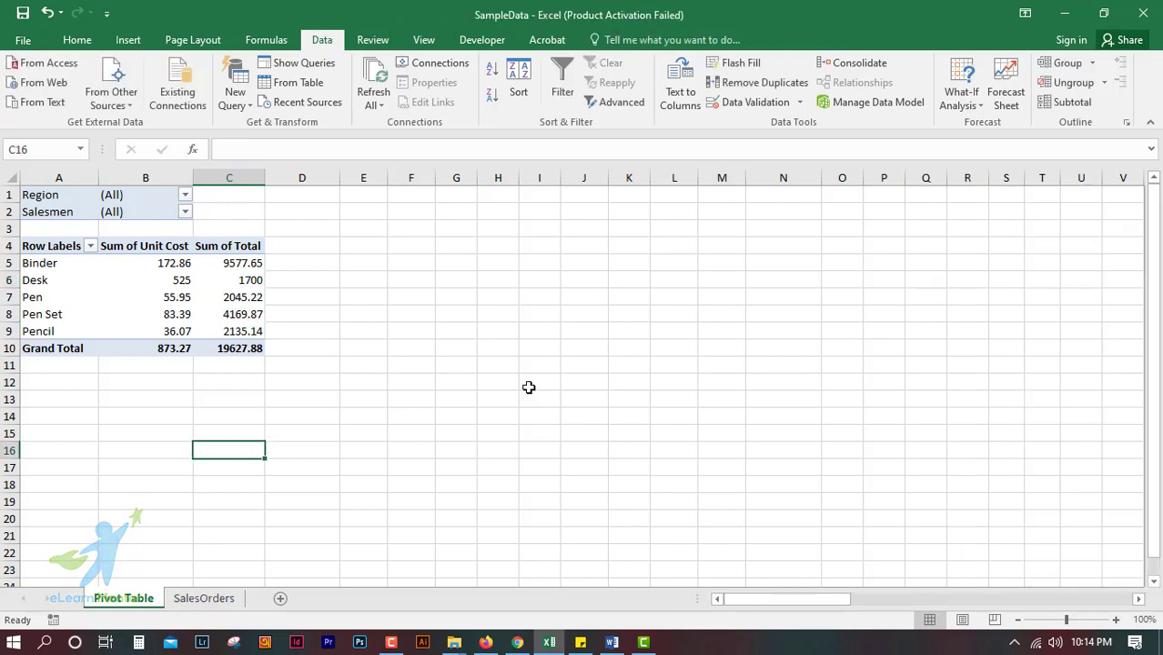
{"action": "left_click", "coordinate": [50, 263]}
{"action": "left_click_drag", "start_coordinate": [37, 245], "coordinate": [246, 349]}
{"action": "left_click", "coordinate": [165, 282]}
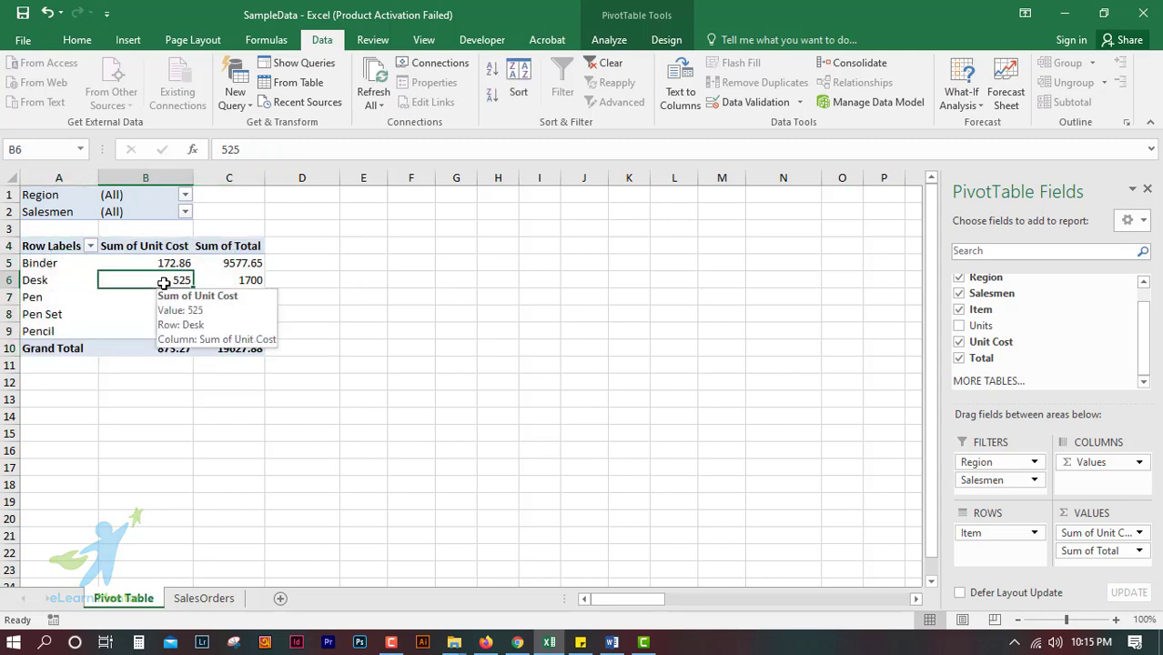
{"action": "left_click", "coordinate": [38, 279]}
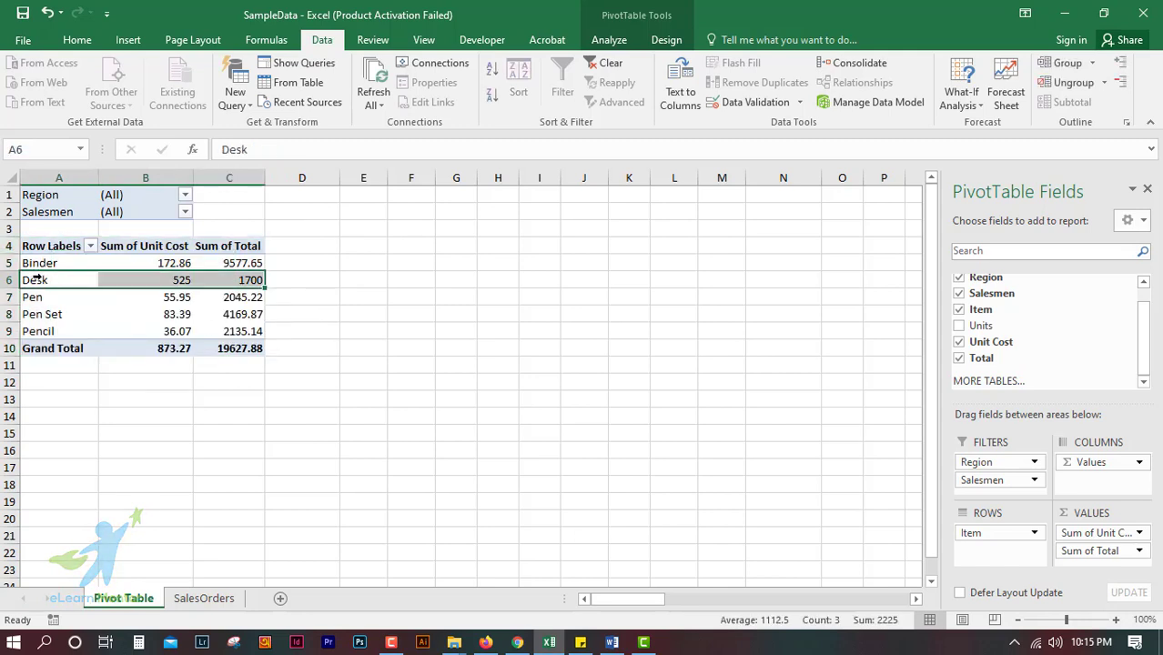
{"action": "left_click", "coordinate": [48, 264]}
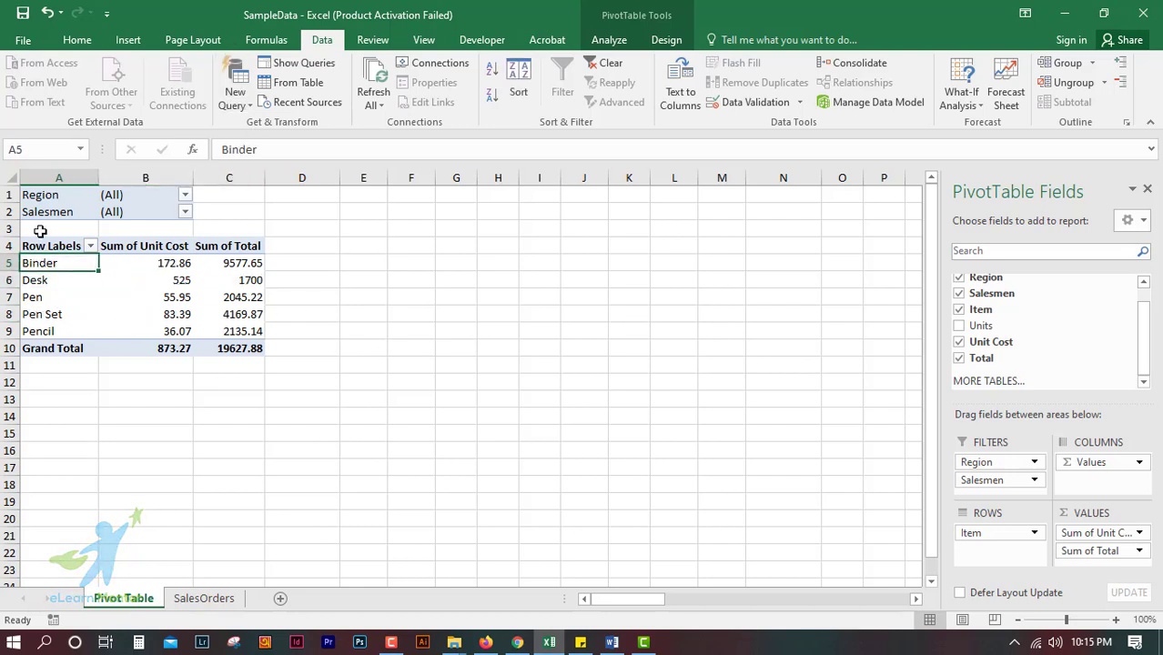
Insert a 3-D clustered column PivotChart from the PivotTable and place it beside the table, starting near column F
{"action": "left_click", "coordinate": [126, 40]}
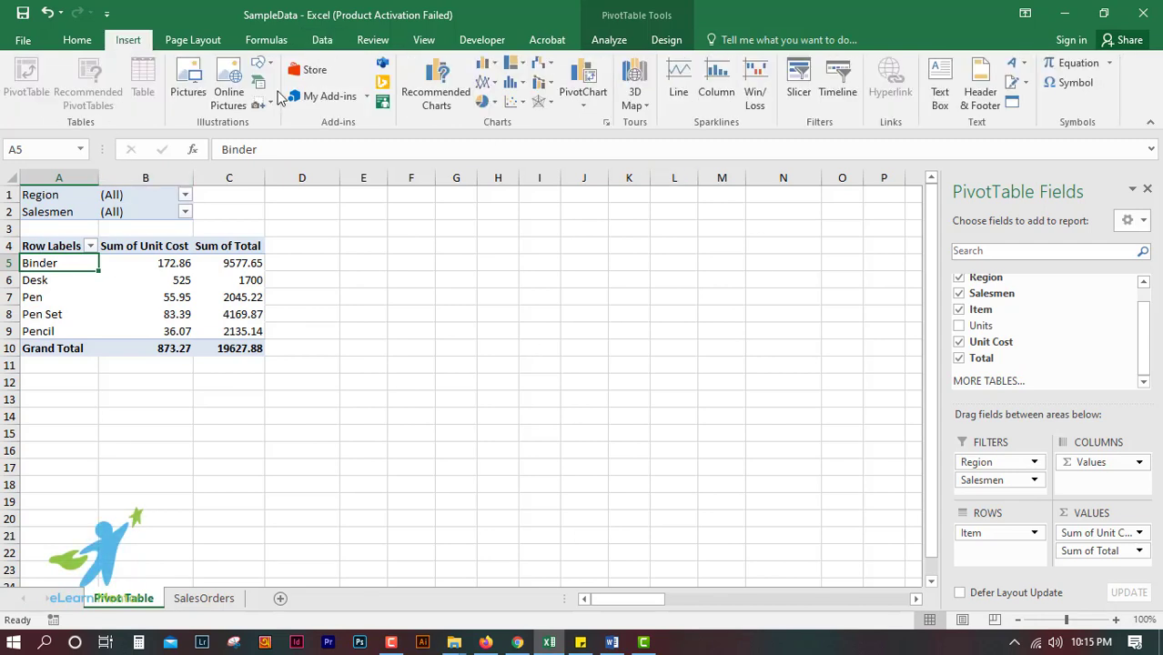
{"action": "left_click", "coordinate": [492, 82]}
{"action": "left_click", "coordinate": [492, 64]}
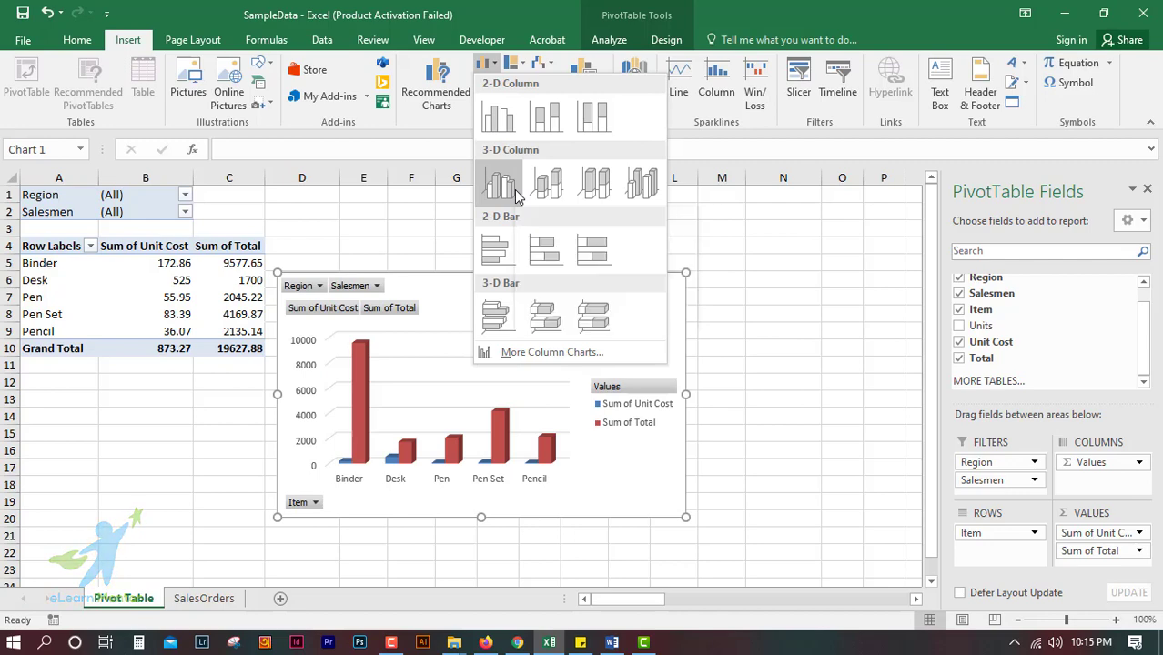
{"action": "left_click", "coordinate": [517, 189]}
{"action": "left_click_drag", "start_coordinate": [480, 285], "coordinate": [648, 250]}
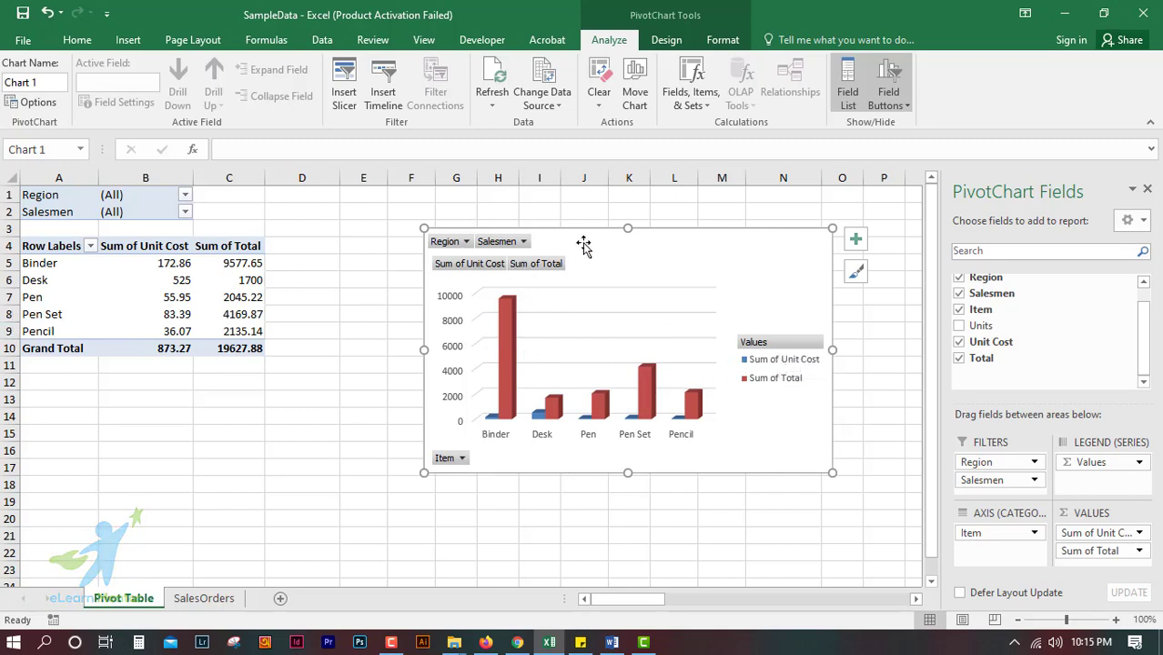
{"action": "left_click_drag", "start_coordinate": [583, 245], "coordinate": [538, 219]}
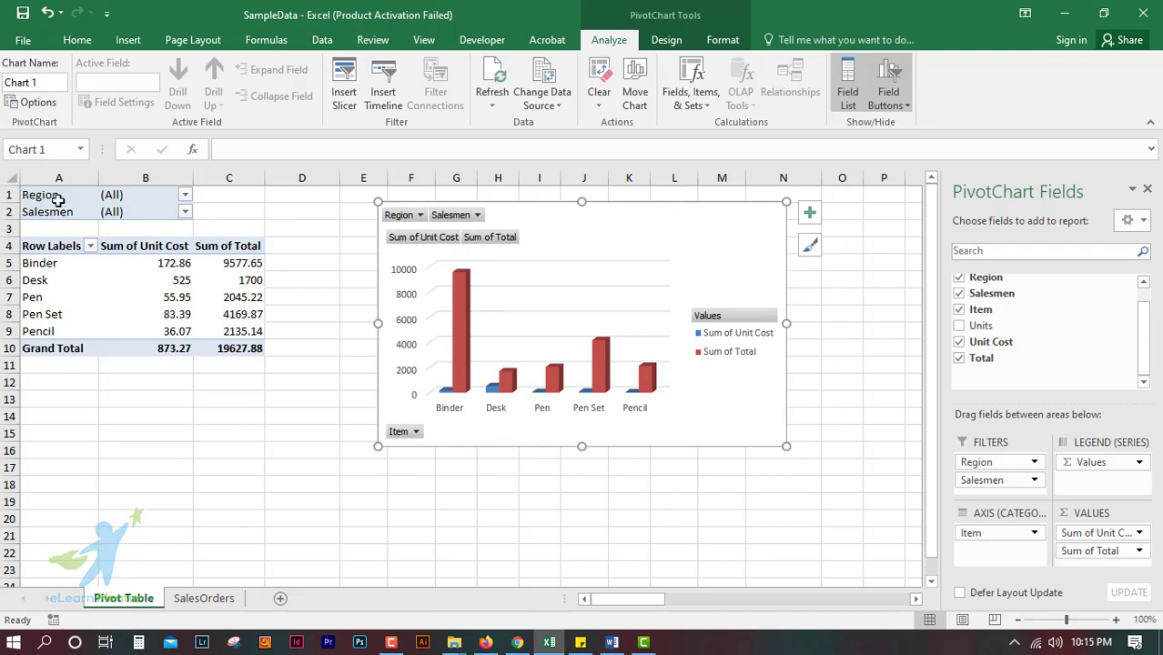
Filter the PivotChart by Region to show only Central
{"action": "left_click", "coordinate": [477, 215]}
{"action": "left_click", "coordinate": [420, 216]}
{"action": "left_click", "coordinate": [420, 216]}
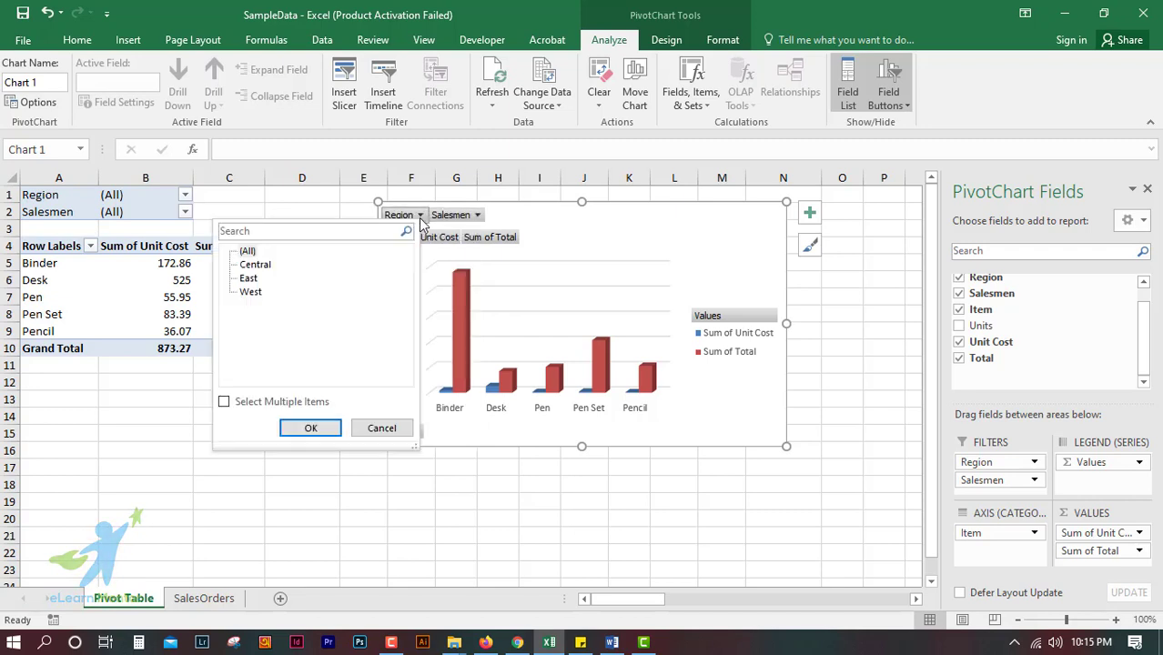
{"action": "left_click", "coordinate": [250, 265]}
{"action": "left_click", "coordinate": [310, 428]}
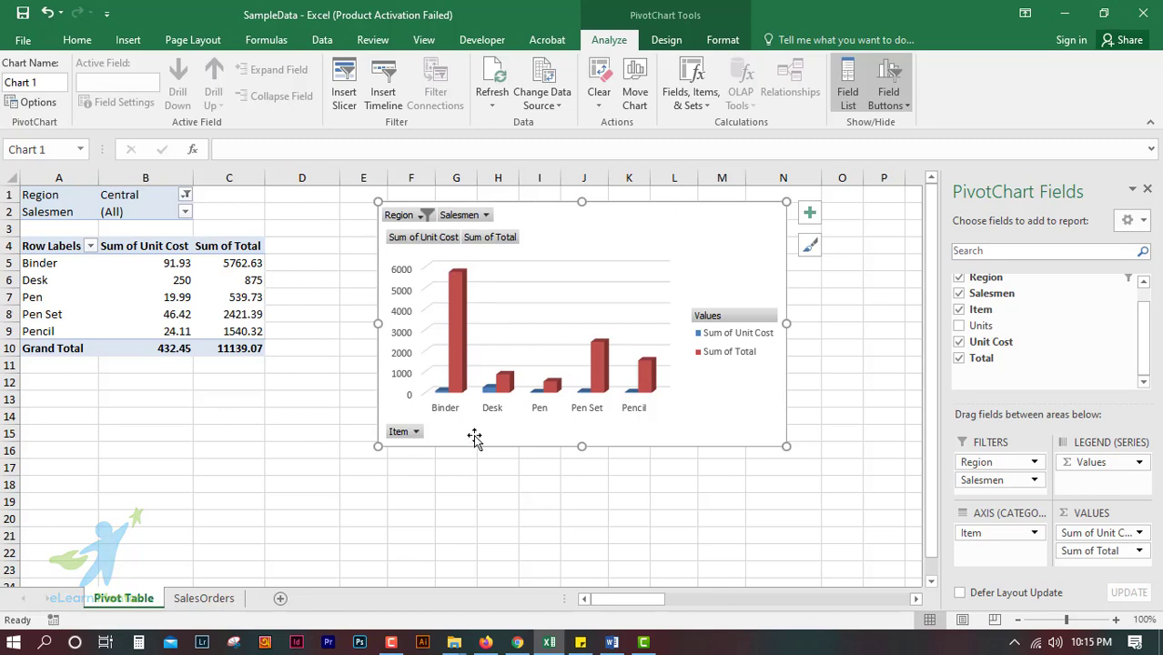
Filter the PivotChart by Region to show only East
{"action": "left_click", "coordinate": [425, 215]}
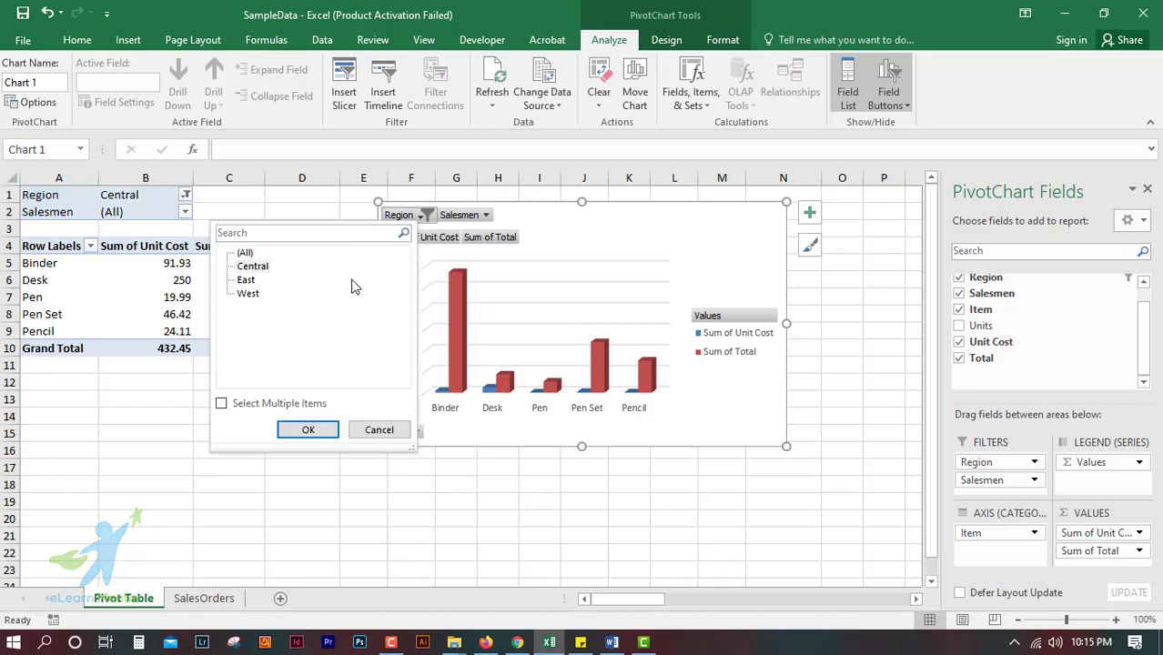
{"action": "left_click", "coordinate": [246, 293]}
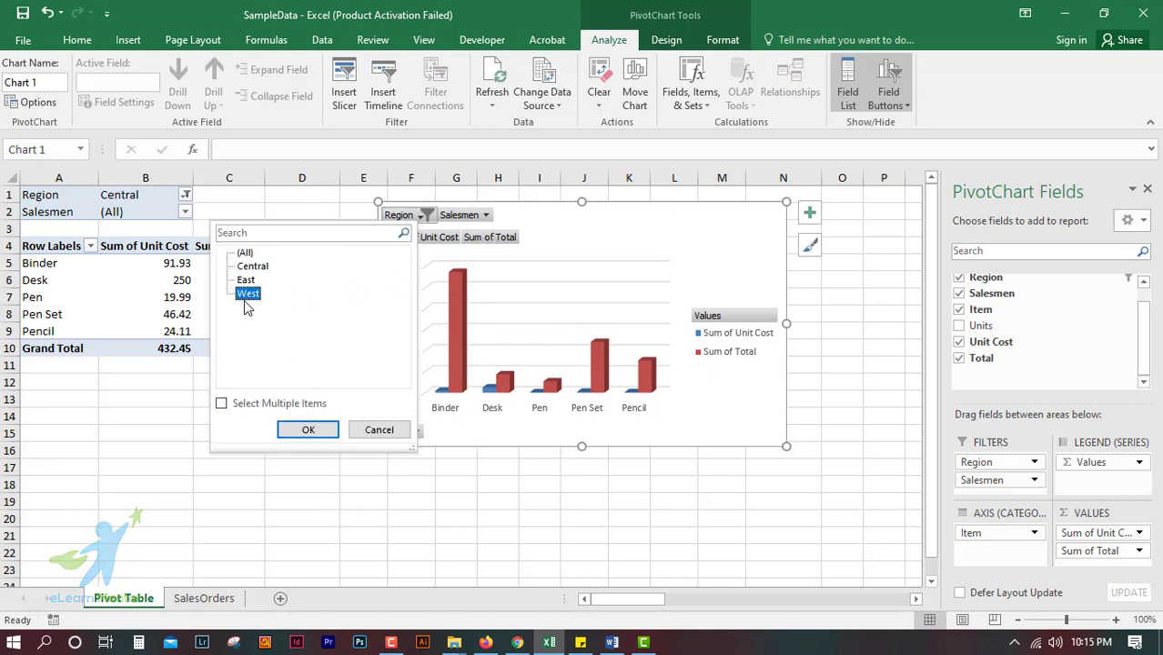
{"action": "left_click", "coordinate": [308, 430]}
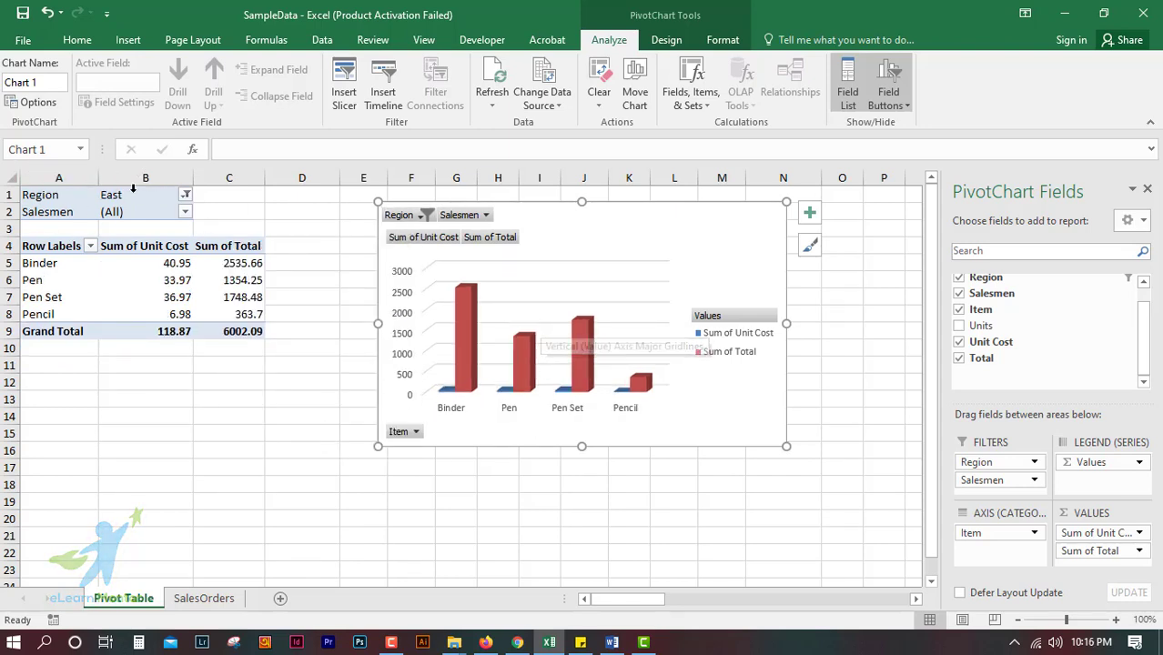
Set the PivotTable's Region filter to West and check the matching Region filter list on the PivotChart
{"action": "left_click", "coordinate": [186, 196]}
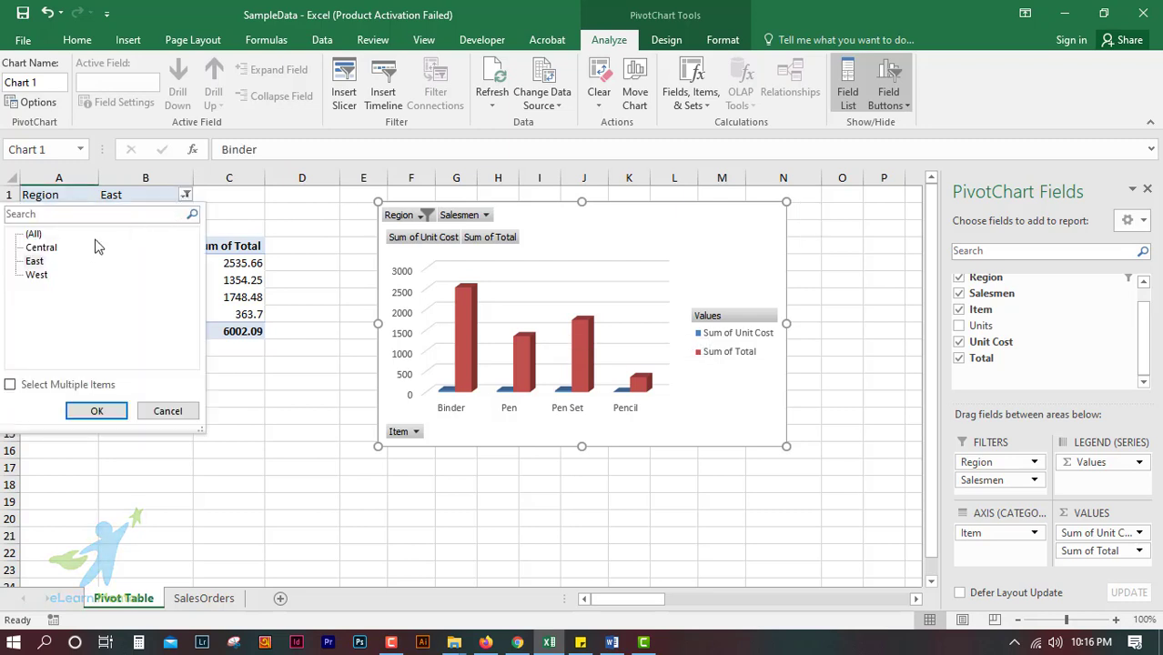
{"action": "left_click", "coordinate": [38, 275]}
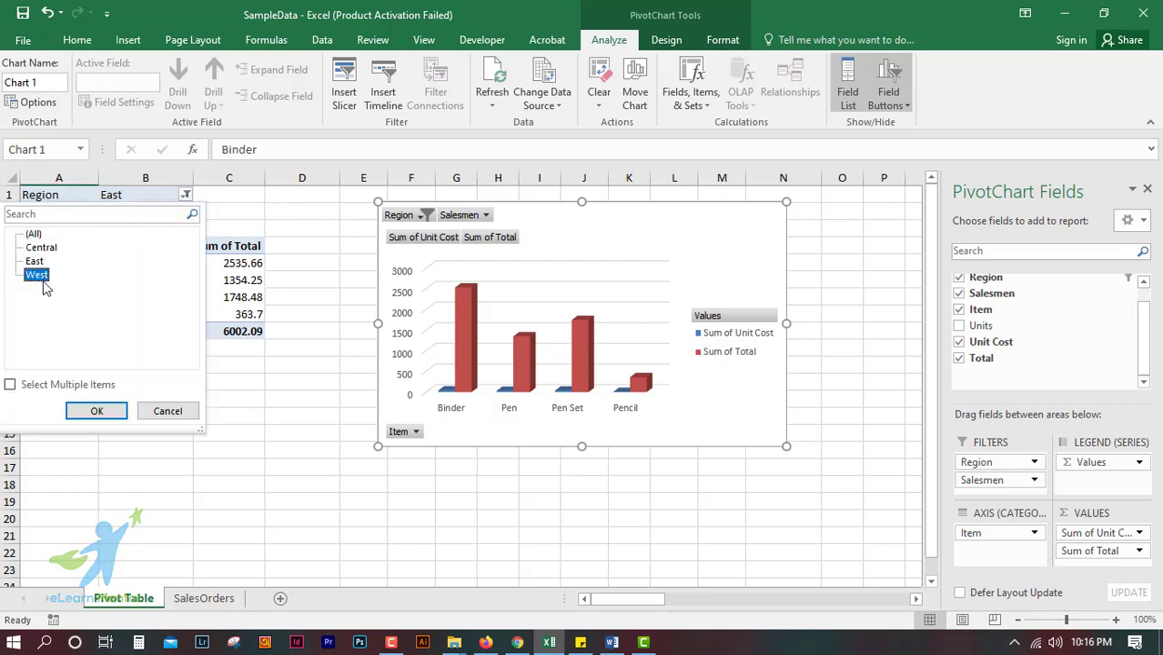
{"action": "left_click", "coordinate": [96, 410]}
{"action": "key", "text": "Down"}
{"action": "key", "text": "Right"}
{"action": "key", "text": "Right"}
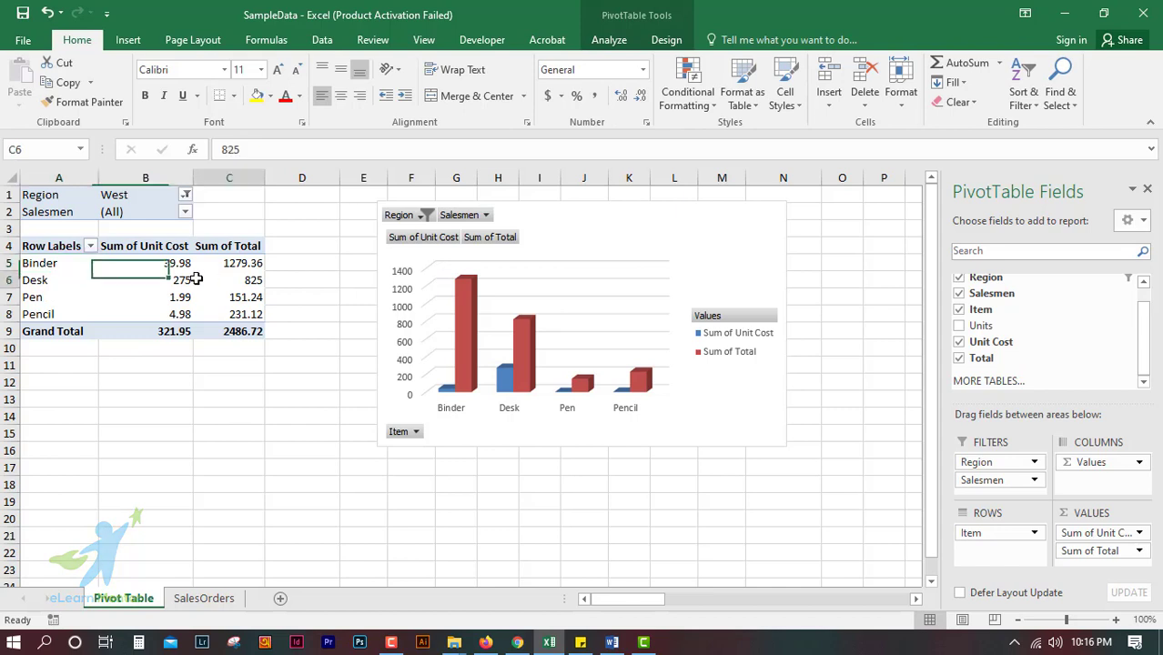
{"action": "left_click", "coordinate": [417, 215]}
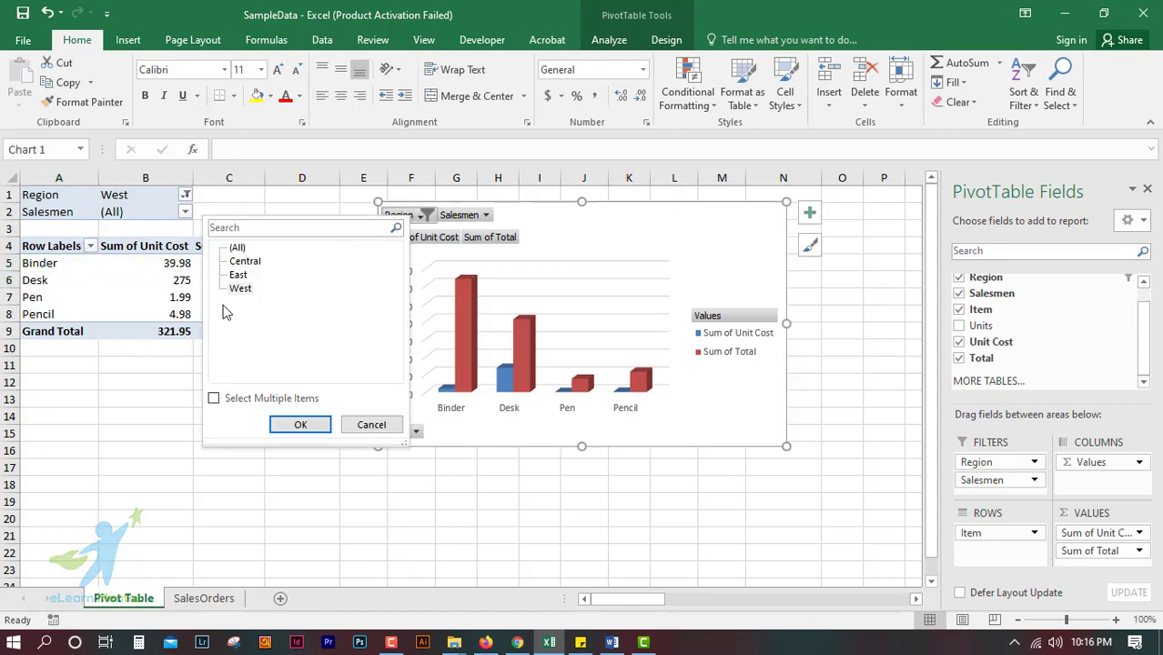
{"action": "left_click", "coordinate": [648, 274]}
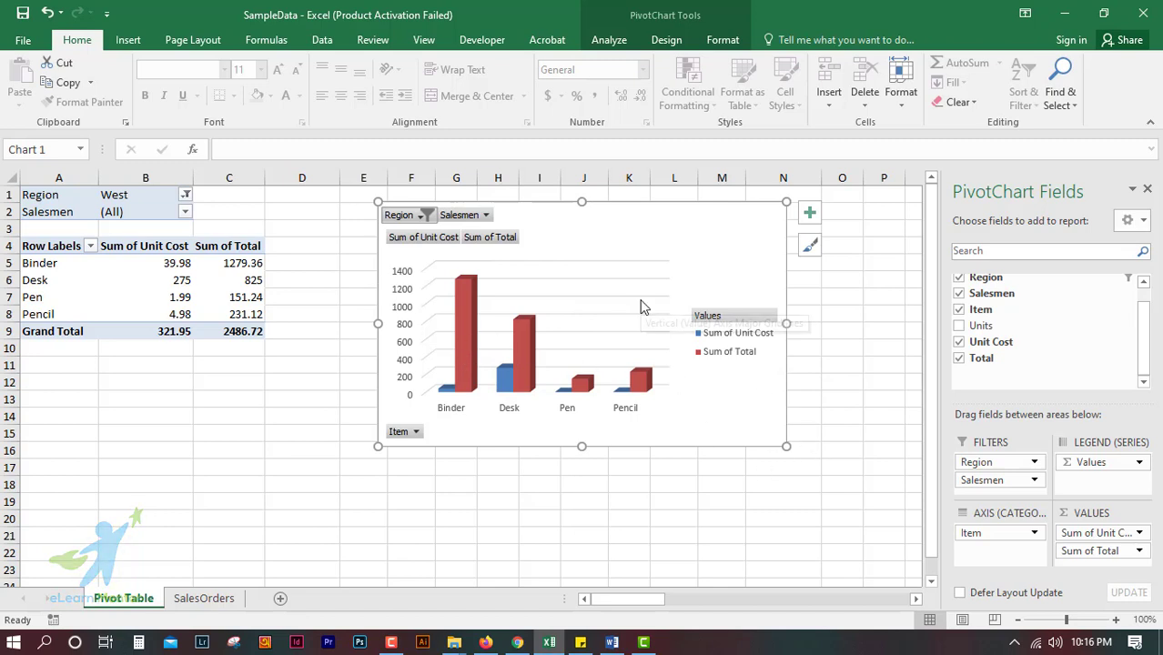
Filter the PivotChart's Item field to show only Pen
{"action": "left_click", "coordinate": [415, 431]}
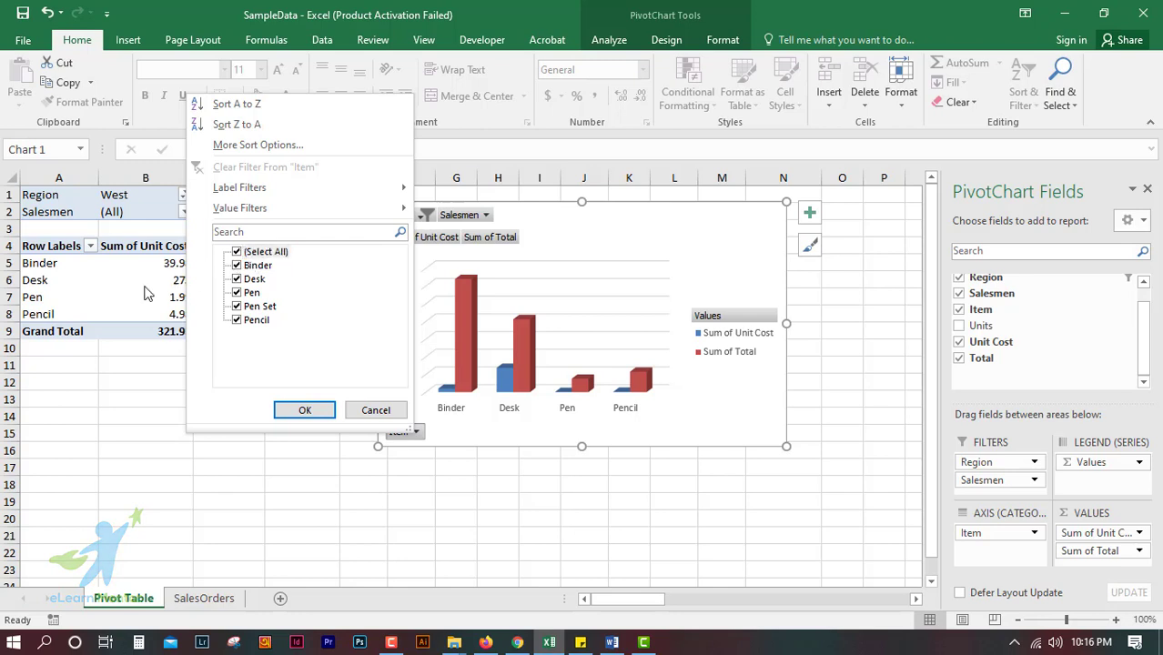
{"action": "key", "text": "Down"}
{"action": "key", "text": "Down"}
{"action": "key", "text": "Down"}
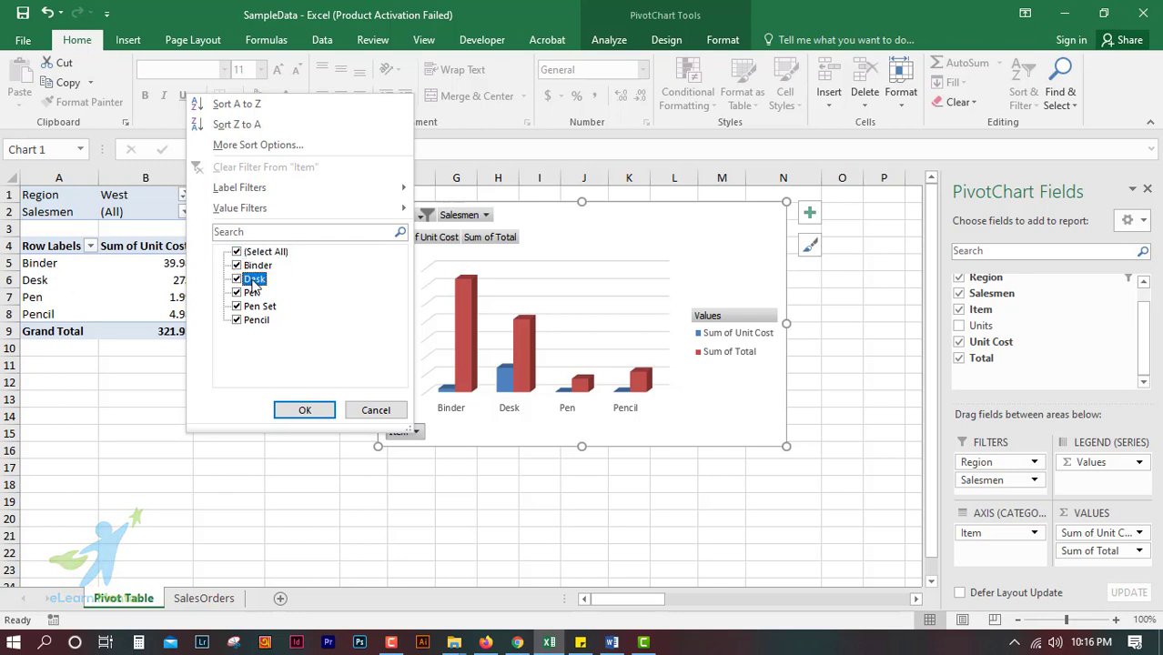
{"action": "left_click", "coordinate": [238, 252]}
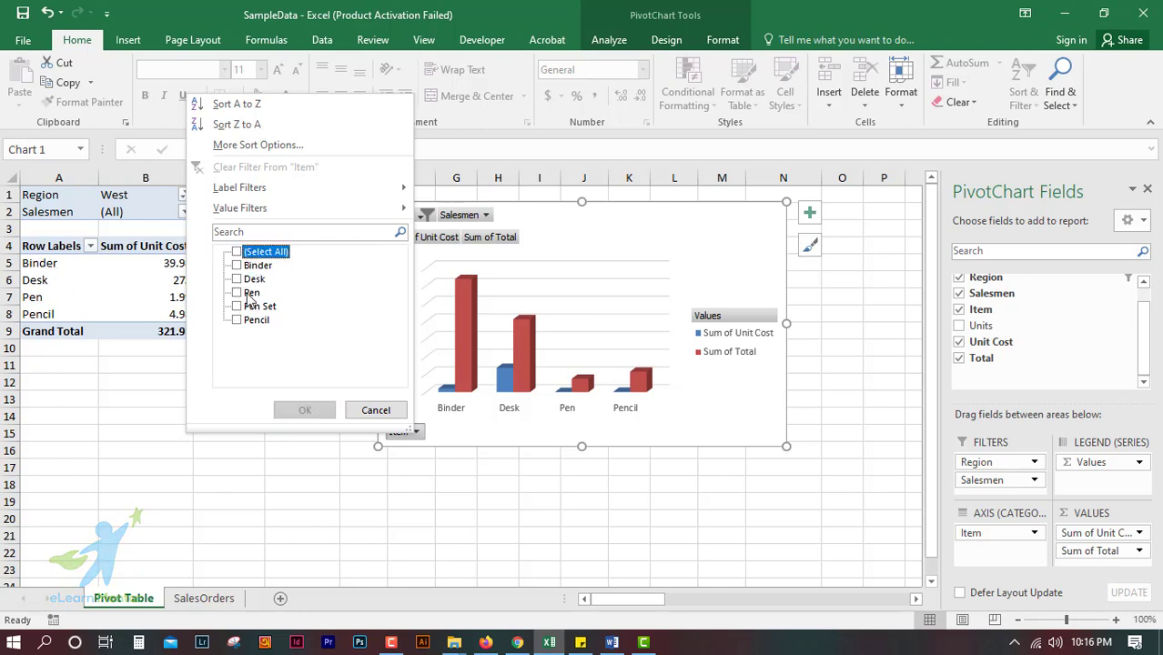
{"action": "left_click", "coordinate": [238, 293]}
{"action": "left_click", "coordinate": [305, 409]}
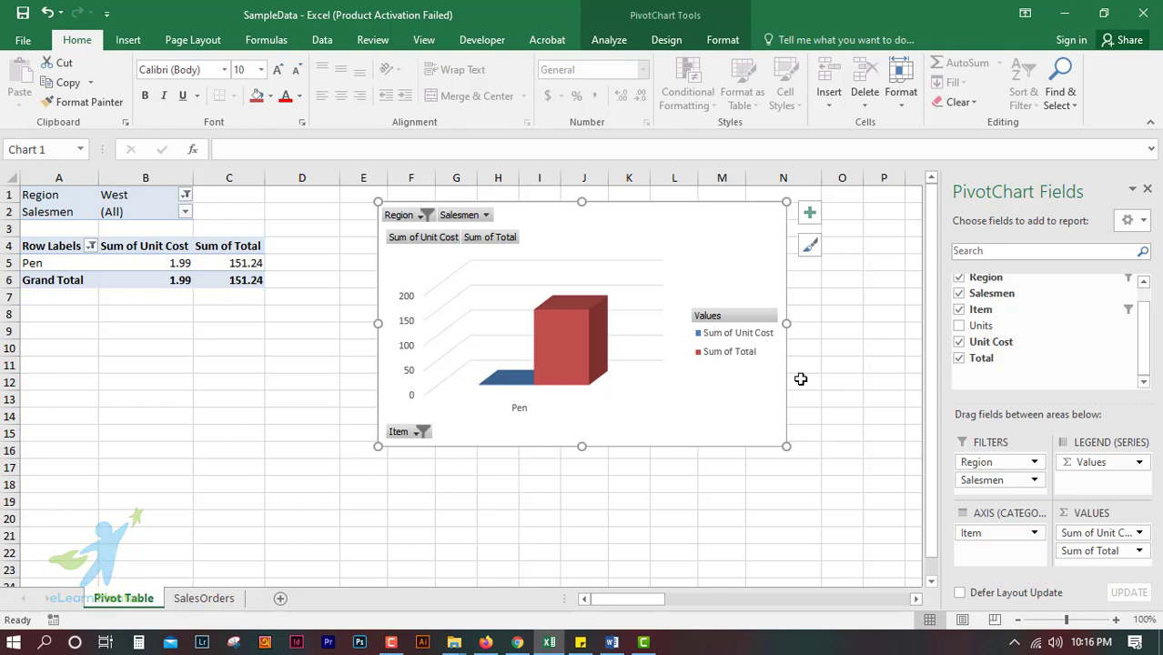
Move the PivotChart down a few rows and add the Units field below Item in its axis categories
{"action": "left_click_drag", "start_coordinate": [575, 228], "coordinate": [565, 279]}
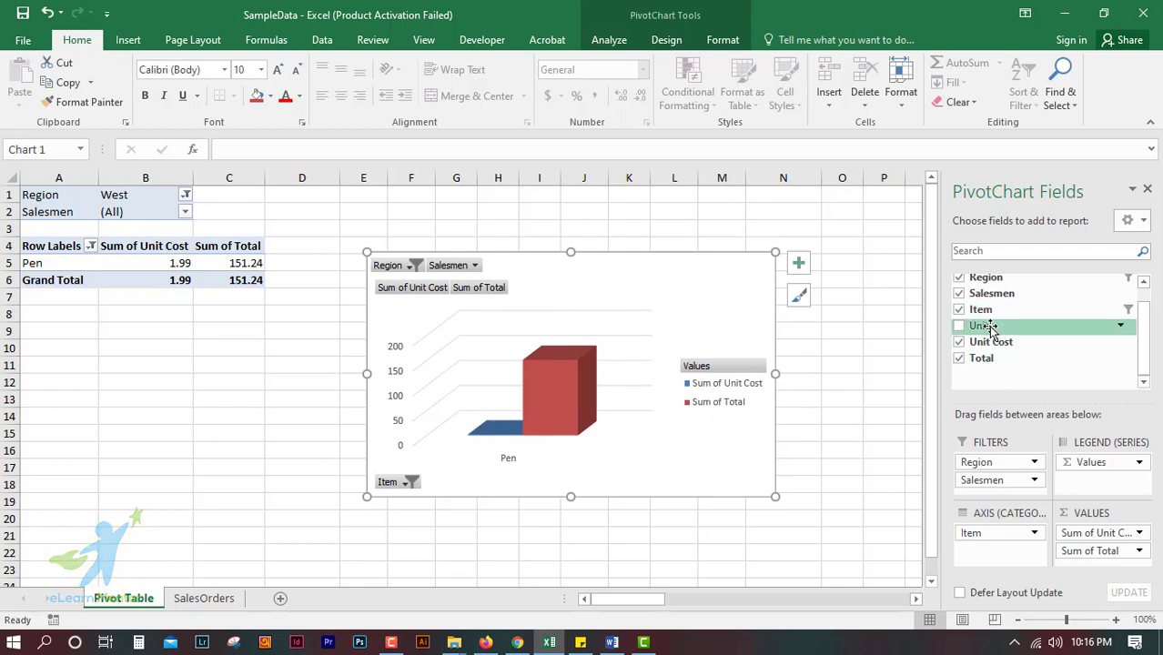
{"action": "left_click_drag", "start_coordinate": [998, 328], "coordinate": [1005, 553]}
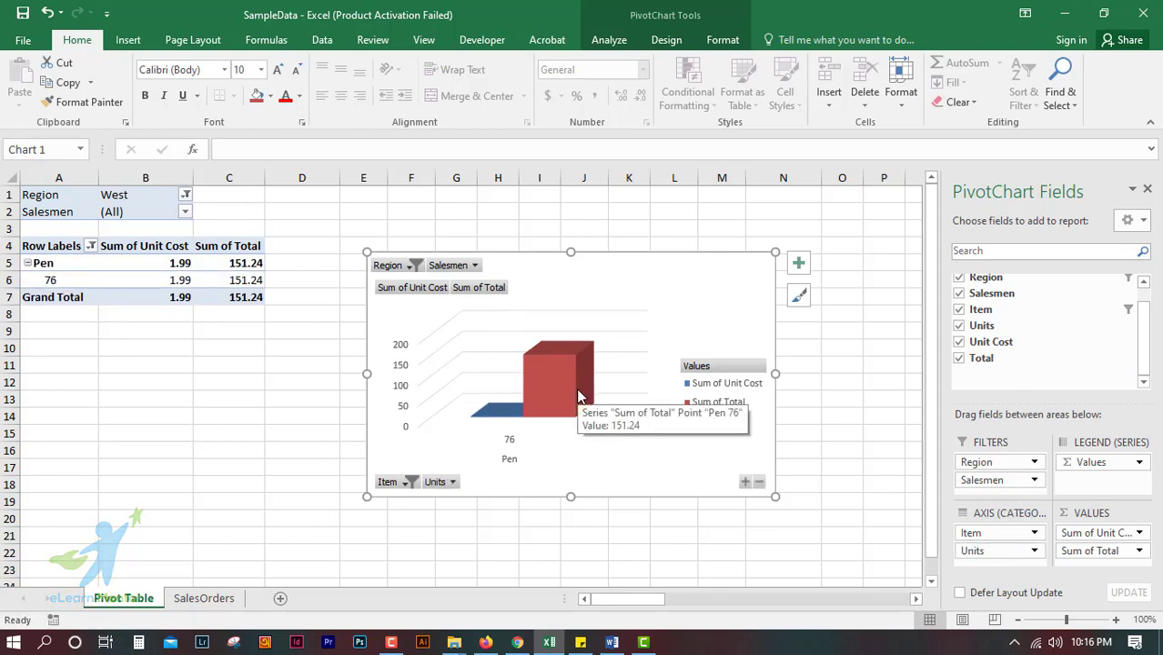
Check the Units filter options on the PivotChart and the Units axis field's options, leaving them unchanged
{"action": "left_click", "coordinate": [452, 482]}
{"action": "left_click", "coordinate": [451, 483]}
{"action": "left_click", "coordinate": [452, 483]}
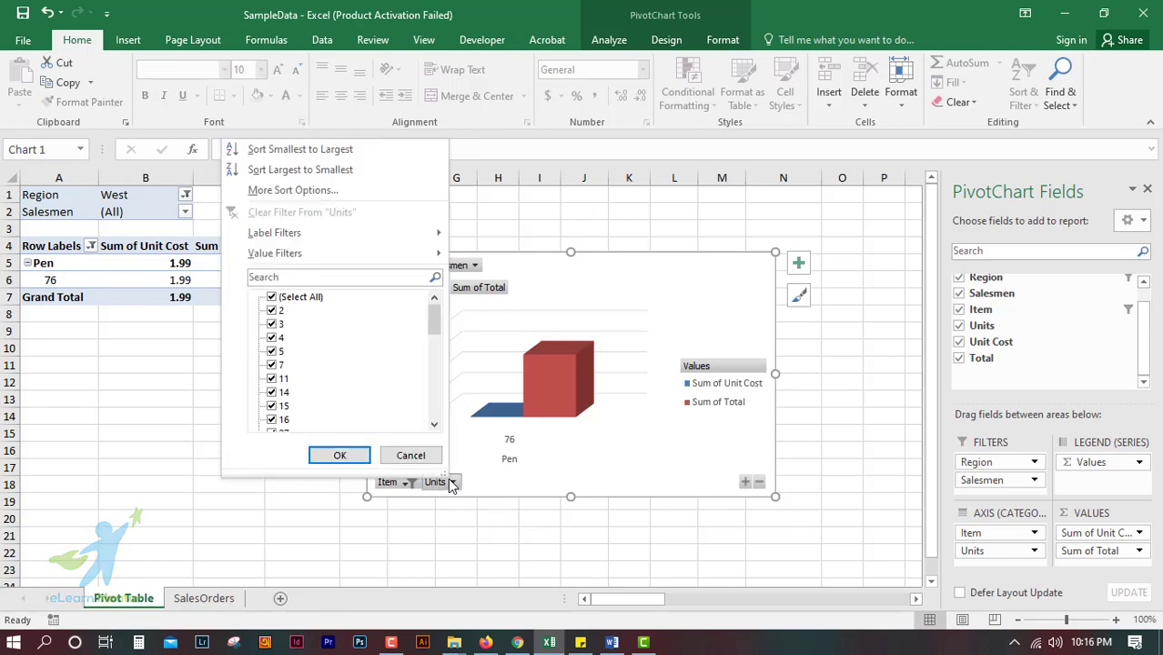
{"action": "left_click", "coordinate": [451, 482]}
{"action": "left_click", "coordinate": [1005, 552]}
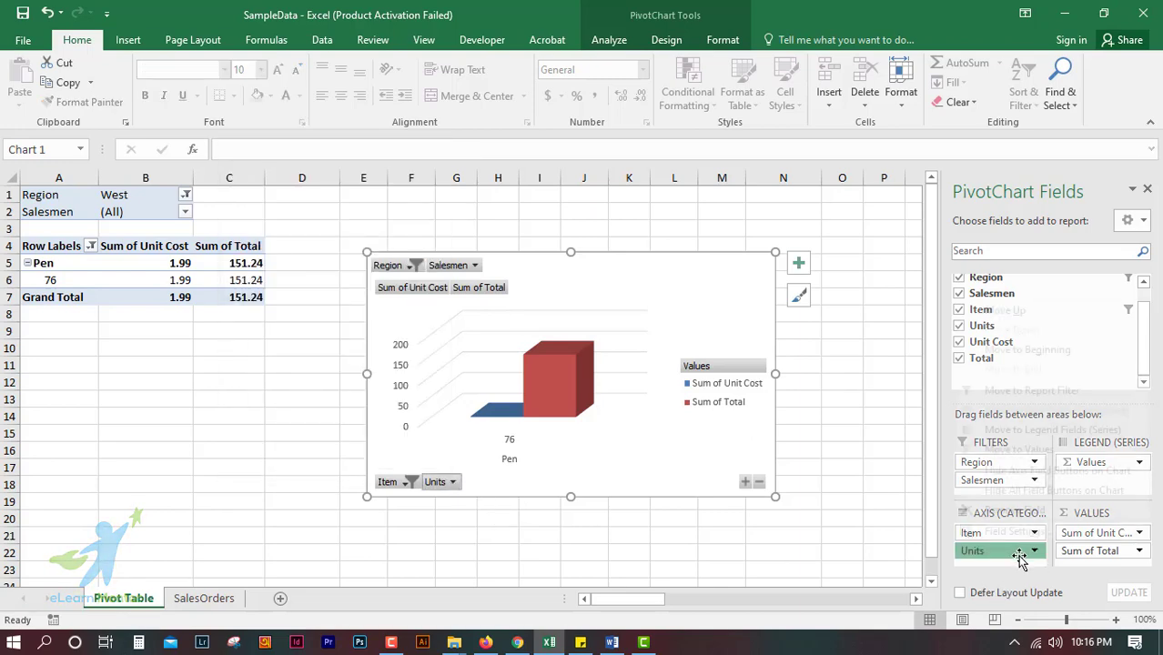
{"action": "left_click", "coordinate": [1003, 572]}
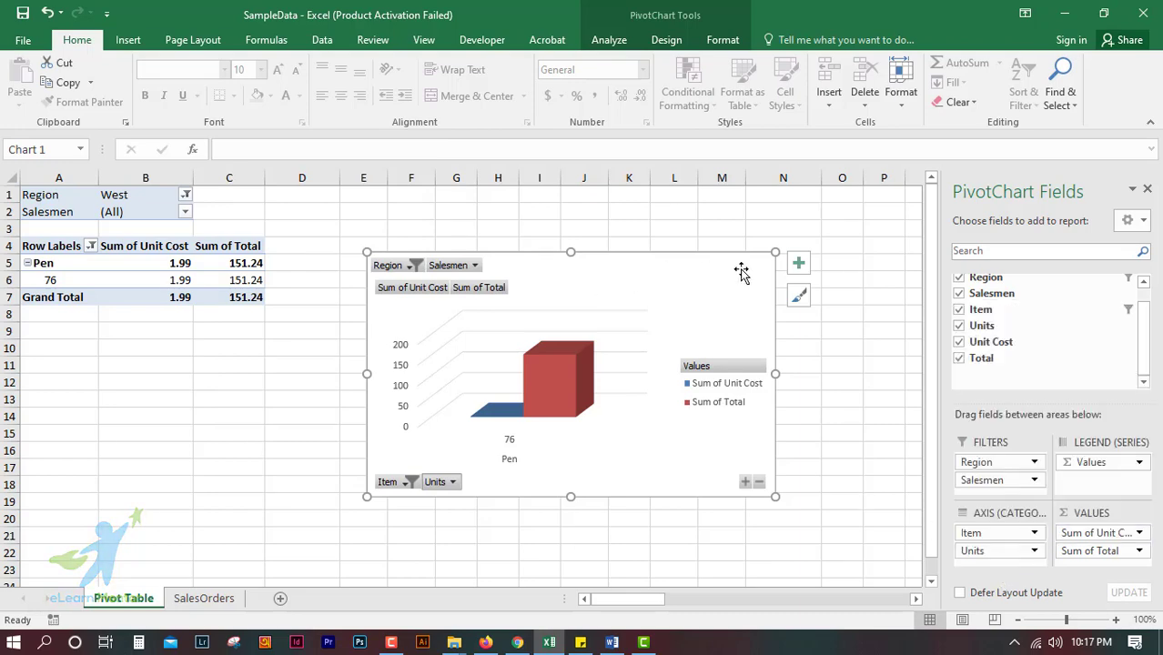
Compare the source data on the SalesOrders sheet with the summary on the Pivot Table sheet
{"action": "left_click", "coordinate": [273, 419]}
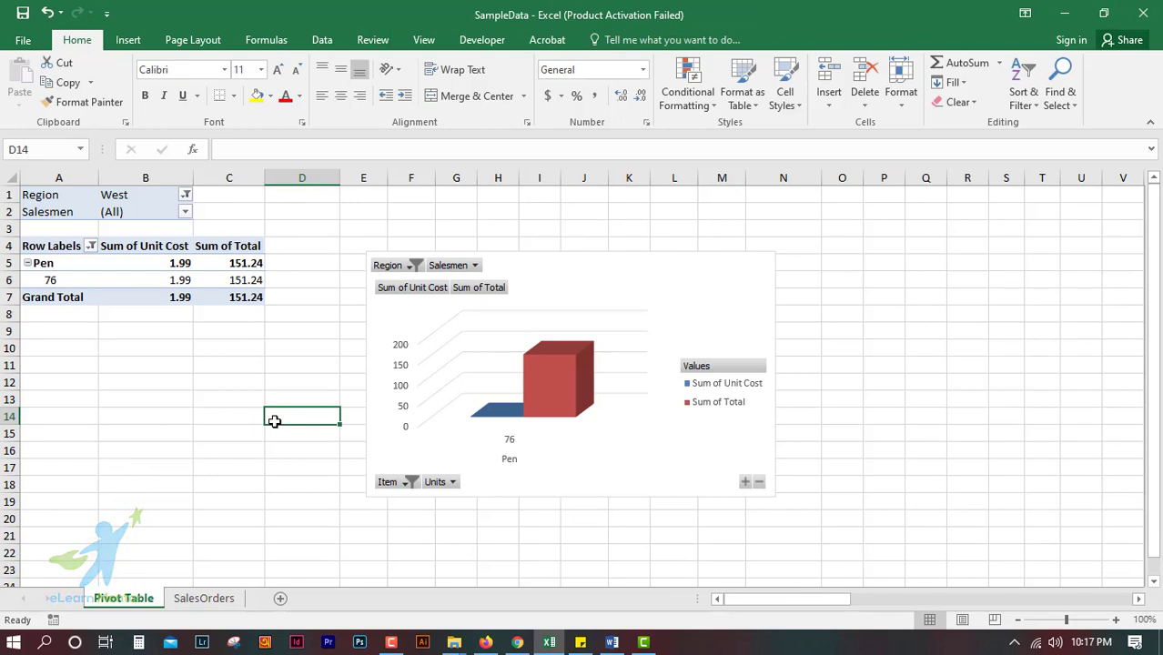
{"action": "left_click", "coordinate": [211, 602]}
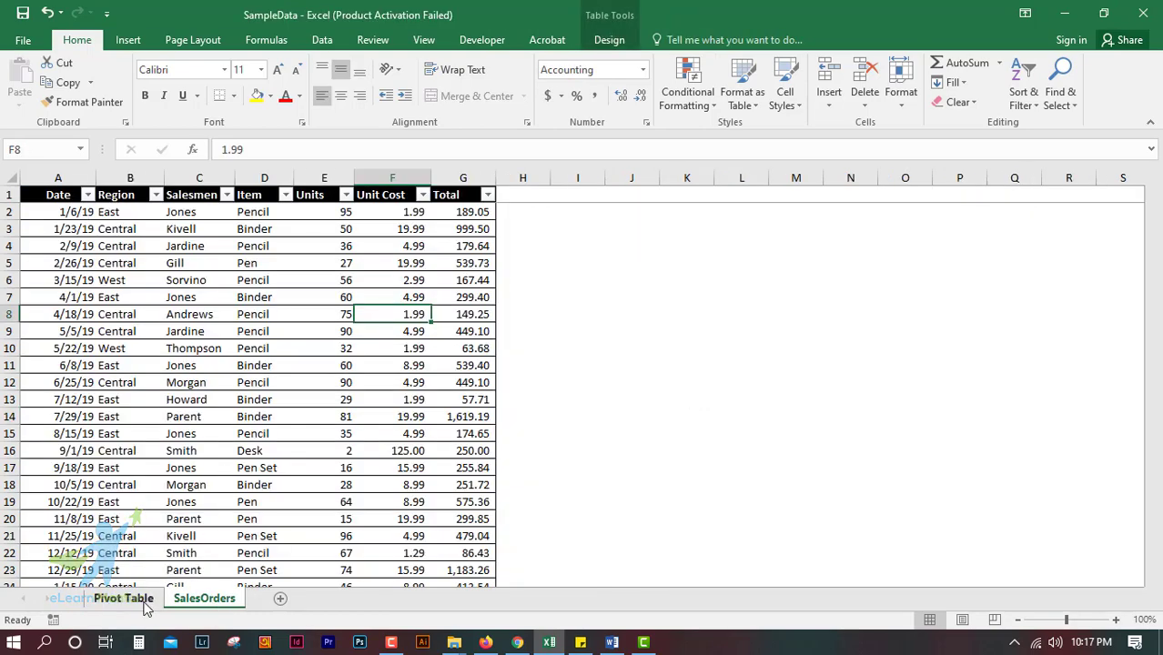
{"action": "left_click", "coordinate": [127, 600]}
{"action": "left_click", "coordinate": [209, 599]}
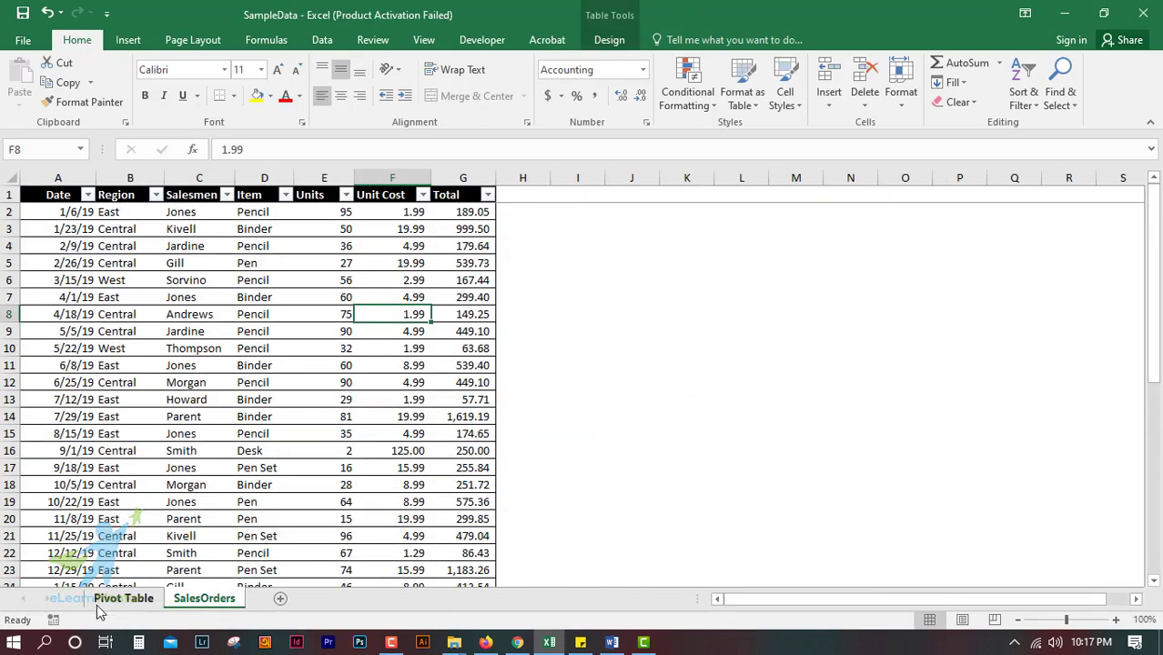
{"action": "left_click", "coordinate": [125, 601]}
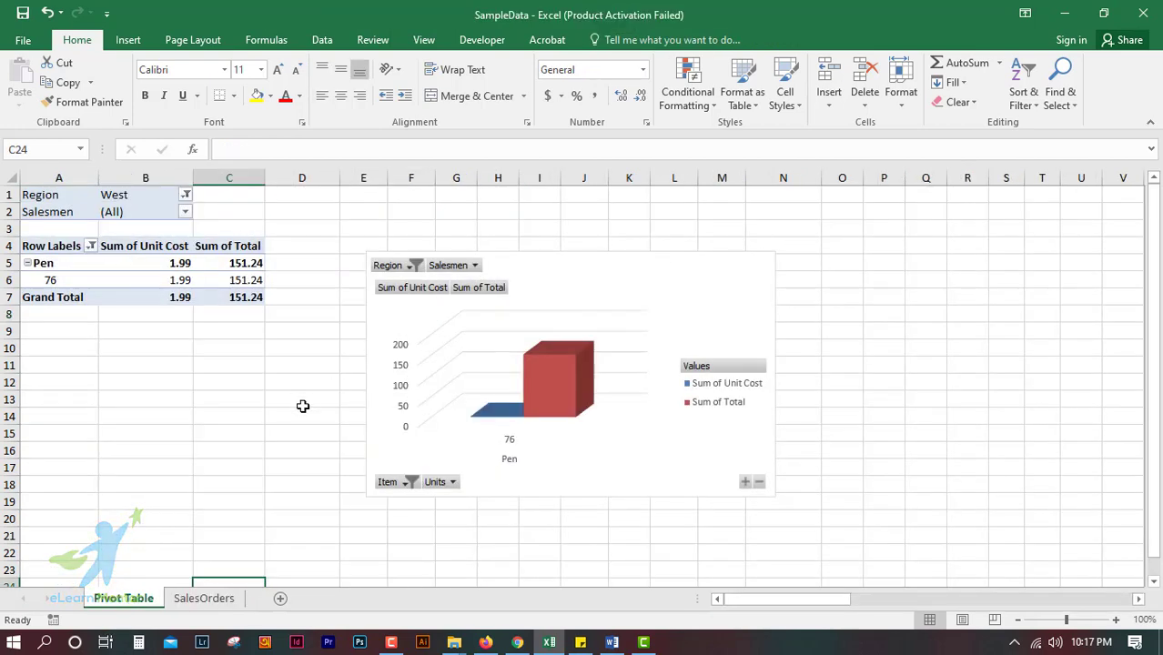
Move the PivotChart back up beside the PivotTable, with its upper edge near row 2
{"action": "left_click", "coordinate": [229, 282]}
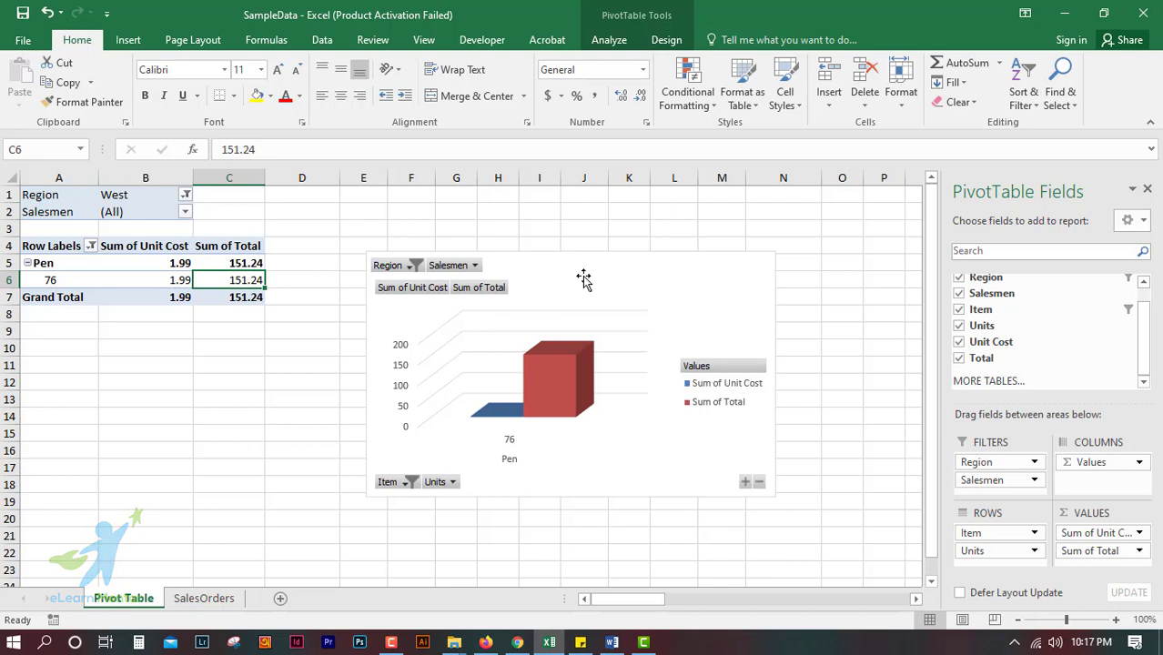
{"action": "left_click_drag", "start_coordinate": [583, 277], "coordinate": [581, 219]}
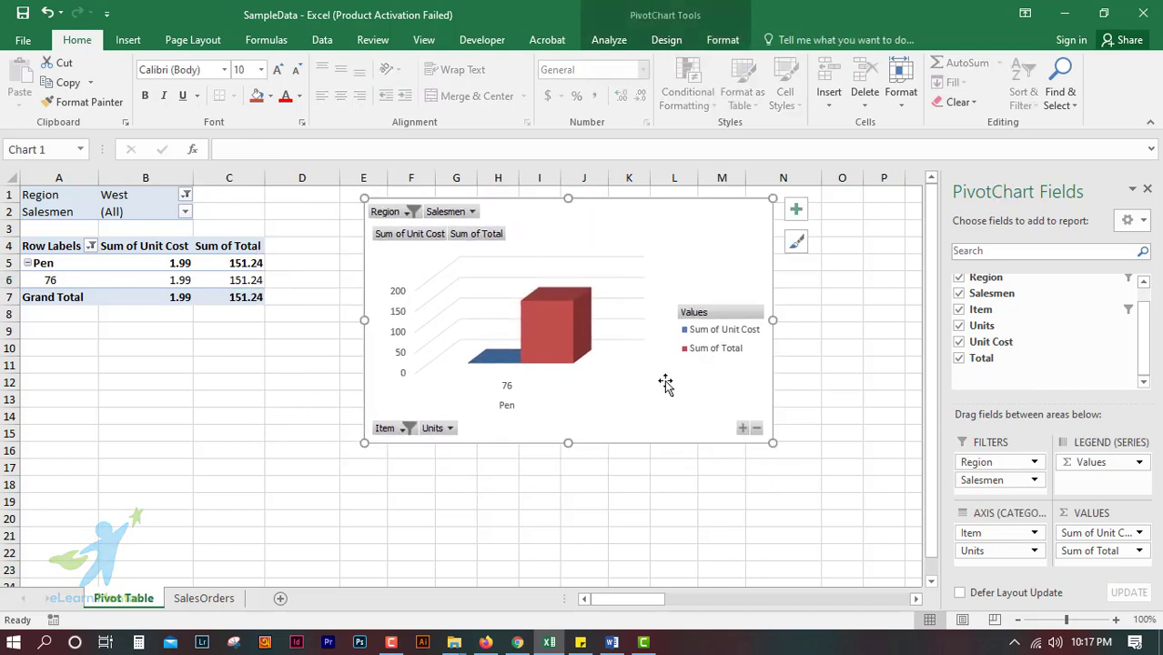